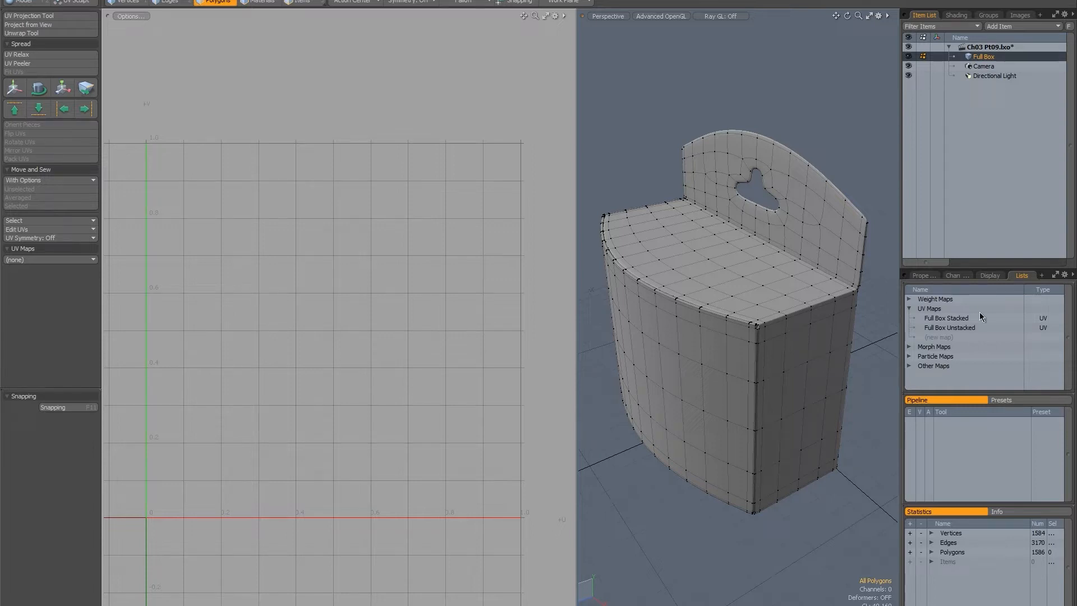
# Create a new UV map named Die Cut UVs.
pyautogui.click(941, 338)
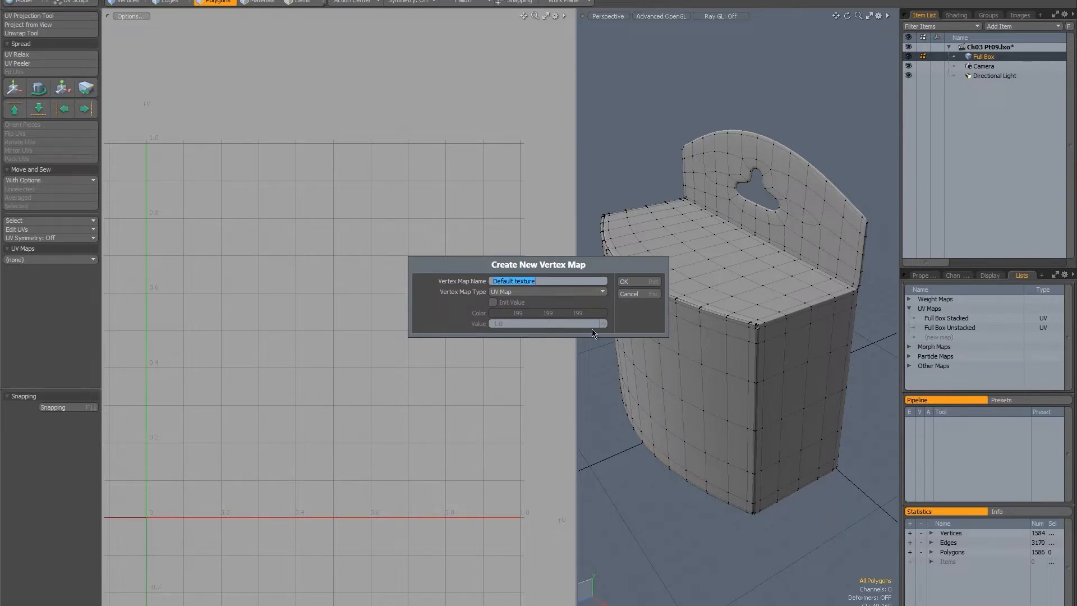
pyautogui.write('Die Cut UVs')
pyautogui.press('Return')
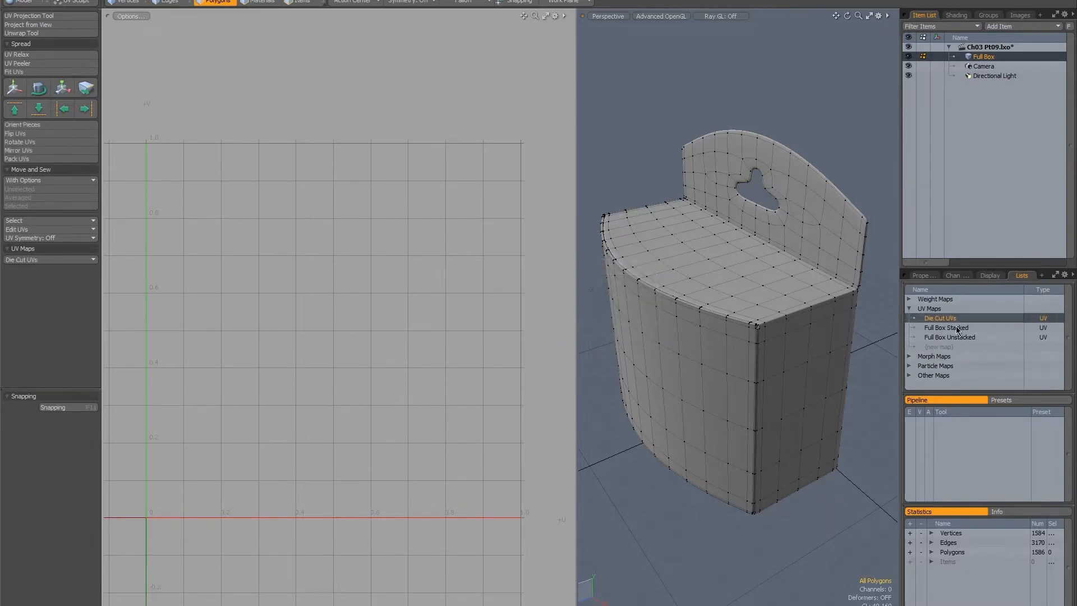
# Copy the UVs of the Full Box Unstacked map and paste them into the Die Cut UVs map.
pyautogui.click(951, 337)
pyautogui.rightClick(948, 335)
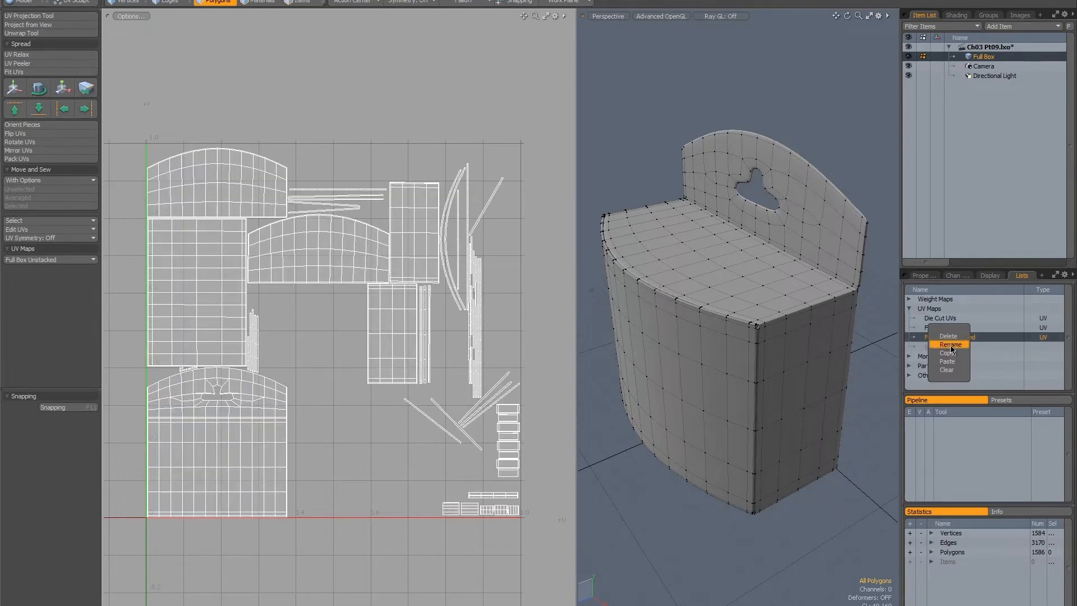
pyautogui.click(946, 318)
pyautogui.rightClick(946, 318)
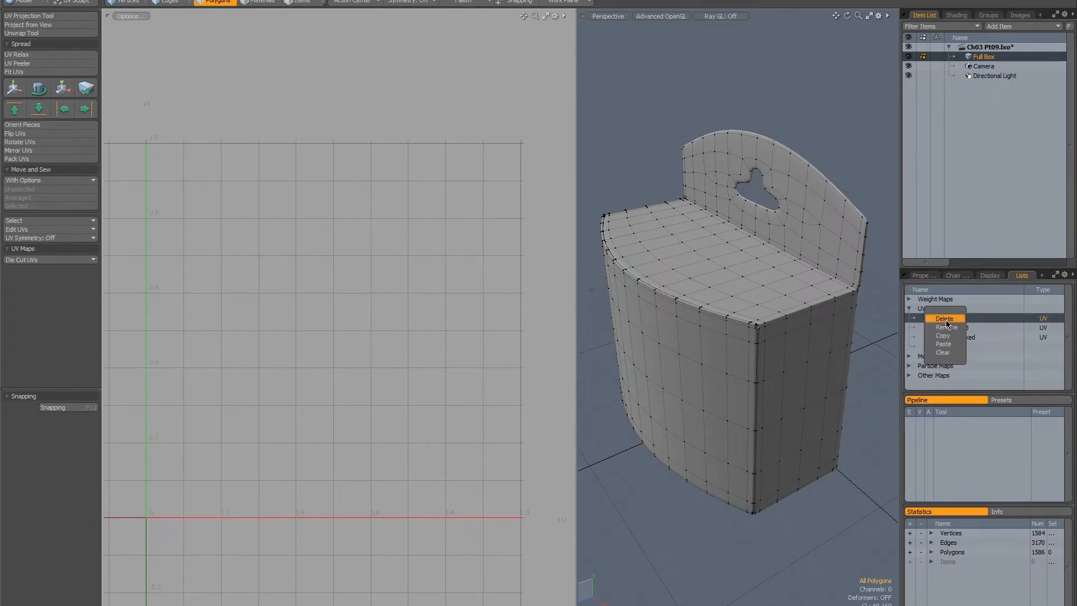
pyautogui.click(943, 345)
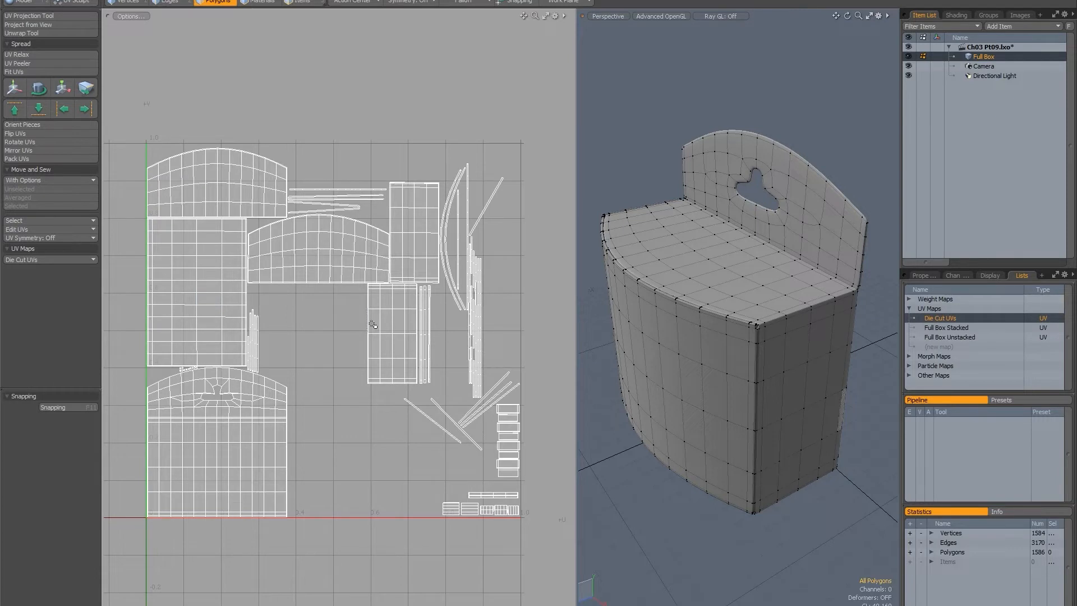
# Select the complete UV islands of the box's six large panels: lid, front, bottom, back and both sides.
pyautogui.moveTo(428, 308)
pyautogui.keyDown('ctrl'); pyautogui.keyDown('alt'); pyautogui.mouseDown()
pyautogui.moveTo(369, 307)
pyautogui.moveTo(397, 281)
pyautogui.moveTo(368, 296)
pyautogui.moveTo(425, 306)
pyautogui.mouseUp(); pyautogui.keyUp('alt'); pyautogui.keyUp('ctrl')
pyautogui.keyDown('alt'); pyautogui.moveTo(670, 331); pyautogui.dragTo(682, 227); pyautogui.keyUp('alt')
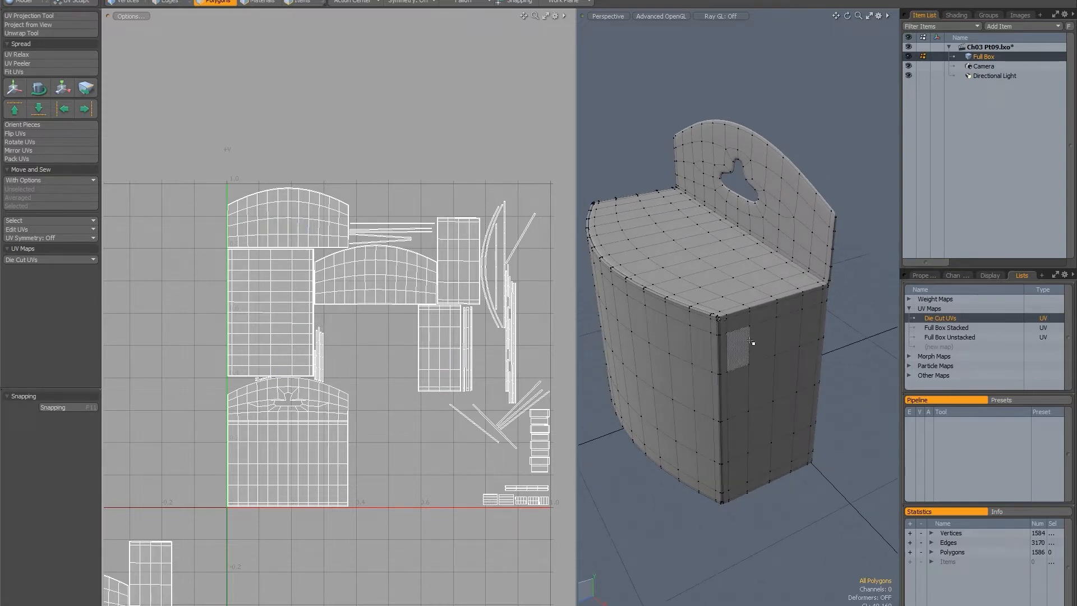
pyautogui.keyDown('alt'); pyautogui.keyDown('shift'); pyautogui.moveTo(422, 316); pyautogui.dragTo(393, 323); pyautogui.keyUp('shift'); pyautogui.keyUp('alt')
pyautogui.doubleClick(273, 234)
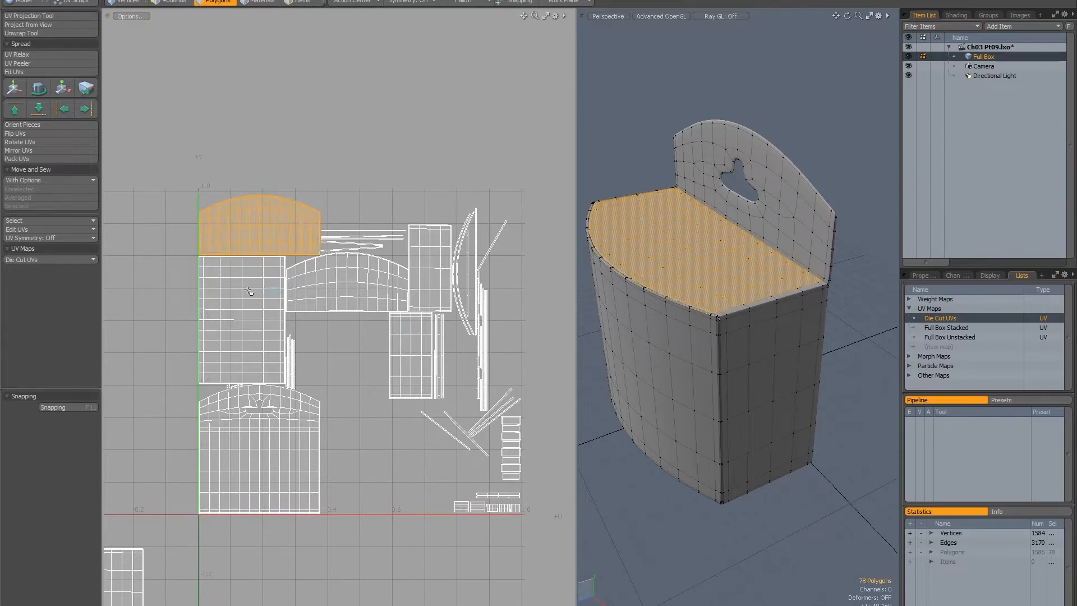
pyautogui.moveTo(248, 291)
pyautogui.keyDown('shift'); pyautogui.mouseDown()
pyautogui.moveTo(429, 256)
pyautogui.moveTo(403, 356)
pyautogui.moveTo(296, 458)
pyautogui.moveTo(282, 445)
pyautogui.mouseUp(); pyautogui.keyUp('shift')
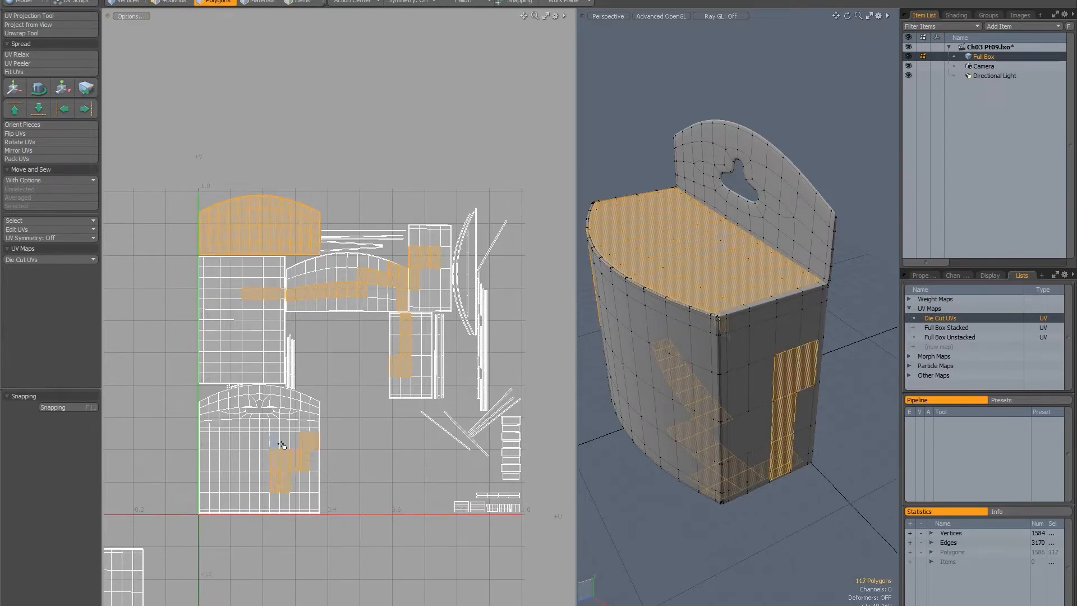
pyautogui.press(']')
# Add the three narrow vertical strips beside the side panel and the horizontal edge strips to the selection, and hide all selected polygons.
pyautogui.keyDown('alt'); pyautogui.moveTo(716, 344); pyautogui.dragTo(755, 315); pyautogui.keyUp('alt')
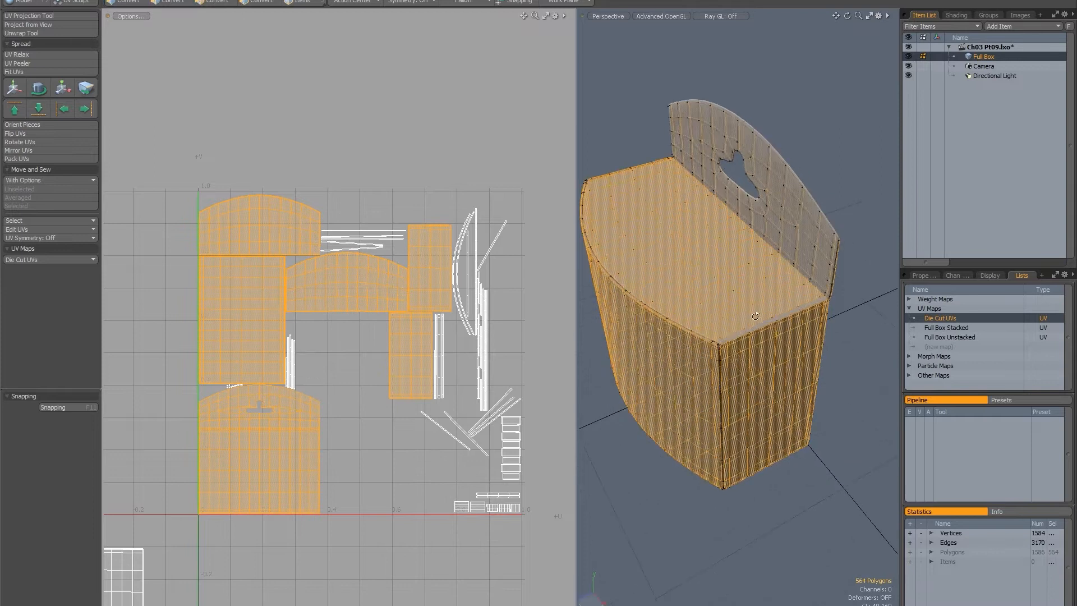
pyautogui.scroll(6, 823, 307)
pyautogui.scroll(-3, 798, 301)
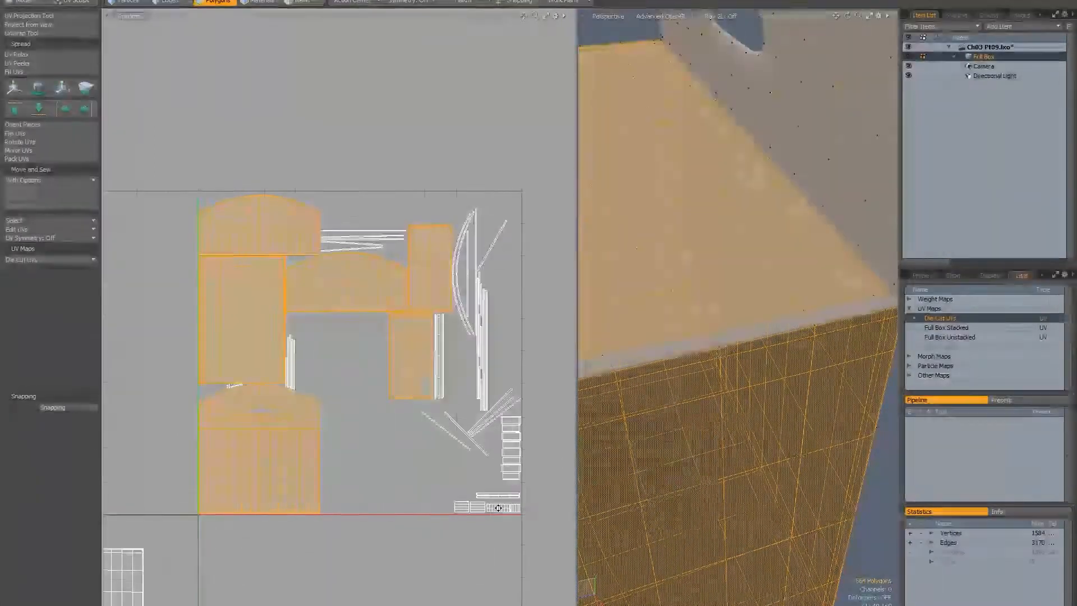
pyautogui.keyDown('alt'); pyautogui.keyDown('shift'); pyautogui.moveTo(499, 508); pyautogui.dragTo(498, 458); pyautogui.keyUp('shift'); pyautogui.keyUp('alt')
pyautogui.keyDown('shift'); pyautogui.moveTo(433, 458); pyautogui.dragTo(430, 470); pyautogui.keyUp('shift')
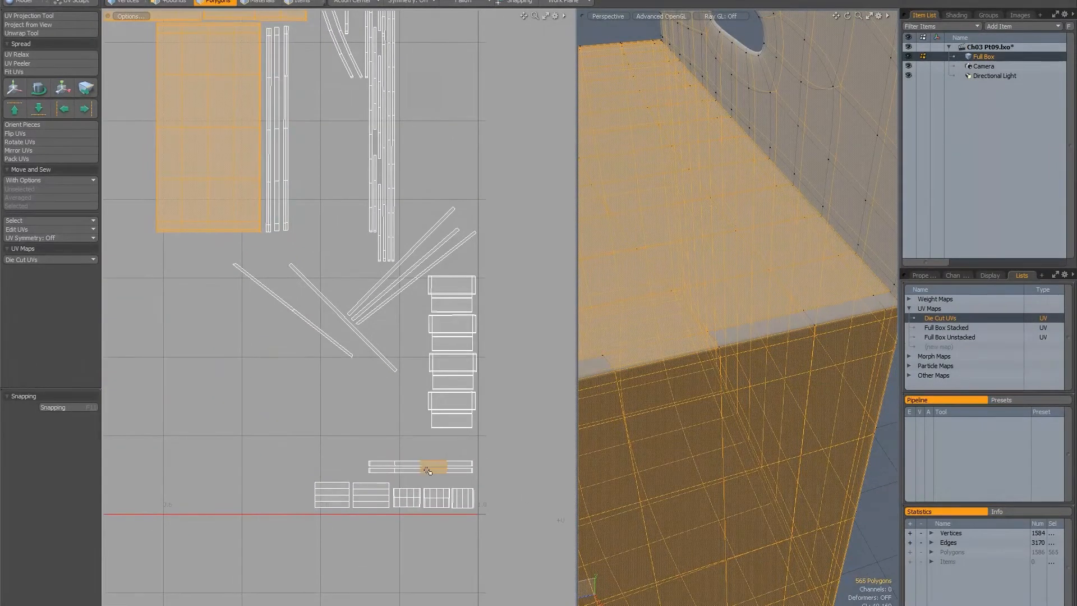
pyautogui.keyDown('alt'); pyautogui.keyDown('shift'); pyautogui.moveTo(279, 141); pyautogui.dragTo(303, 218); pyautogui.keyUp('shift'); pyautogui.keyUp('alt')
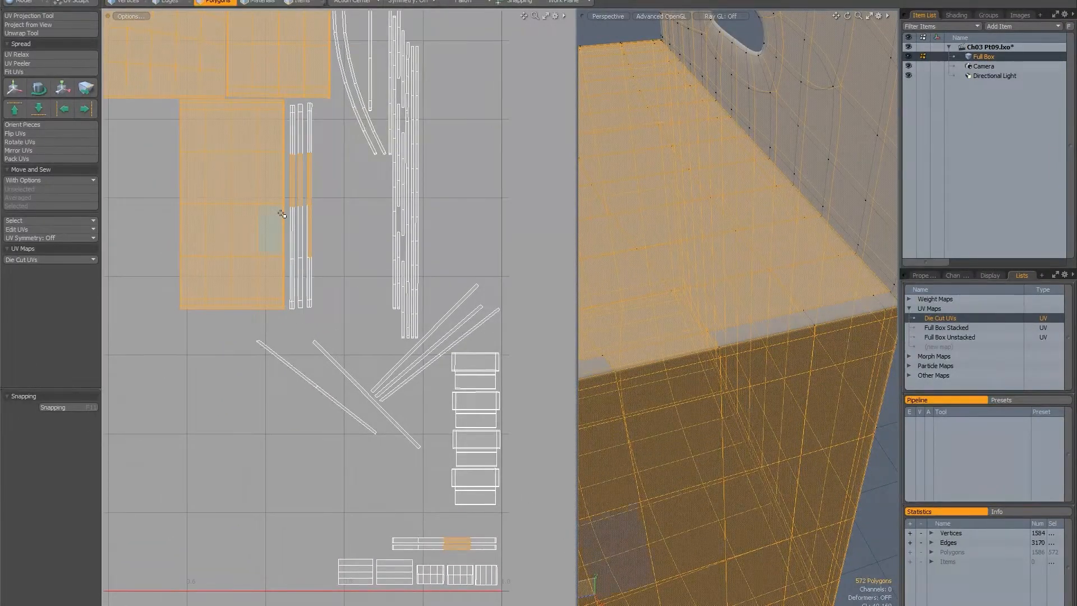
pyautogui.press(']')
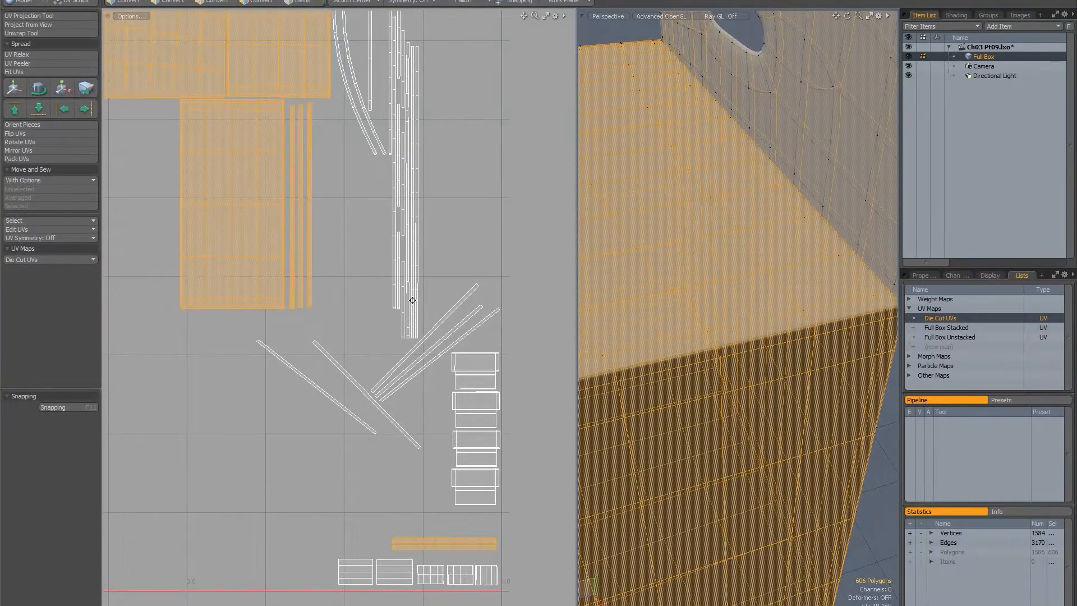
pyautogui.keyDown('ctrl'); pyautogui.keyDown('alt'); pyautogui.moveTo(360, 303); pyautogui.dragTo(357, 343); pyautogui.keyUp('alt'); pyautogui.keyUp('ctrl')
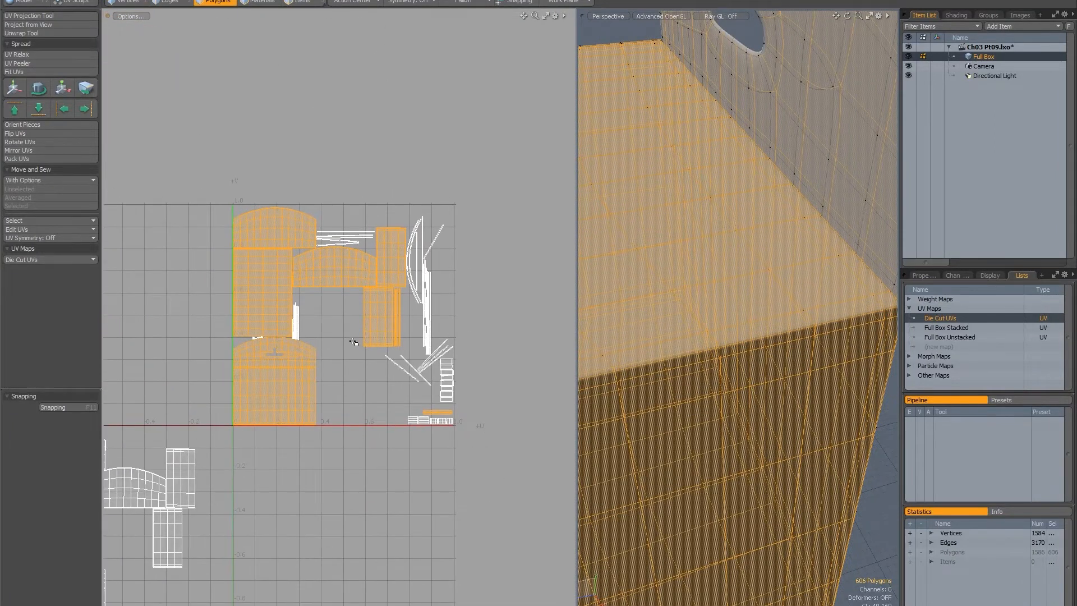
pyautogui.press('Delete')
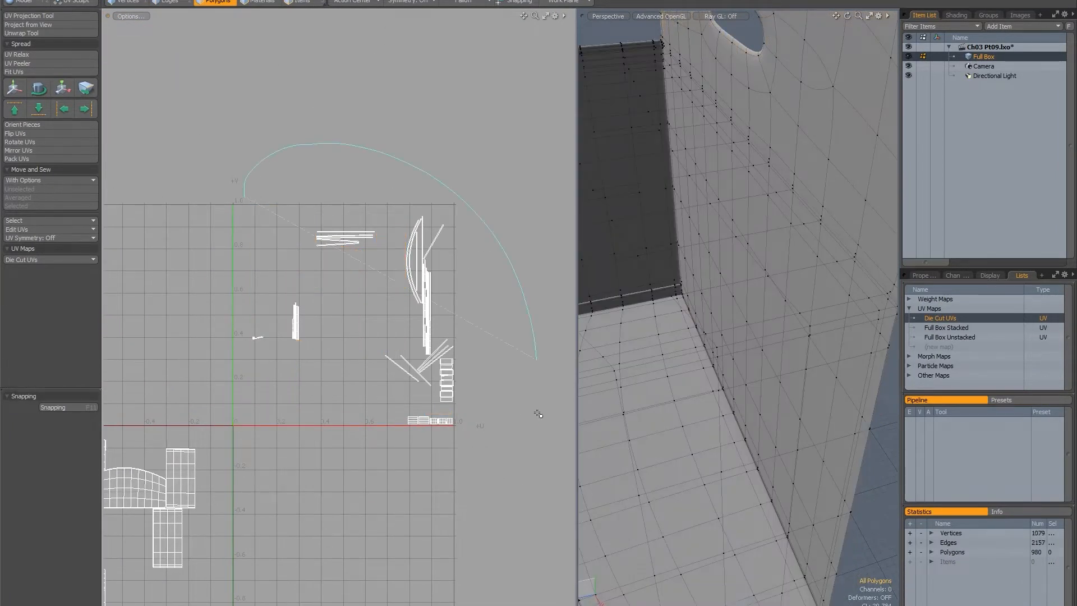
# Select all remaining small islands inside the UV square and move them straight down below it.
pyautogui.moveTo(317, 431); pyautogui.dragTo(224, 340, button='right')
pyautogui.press('w')
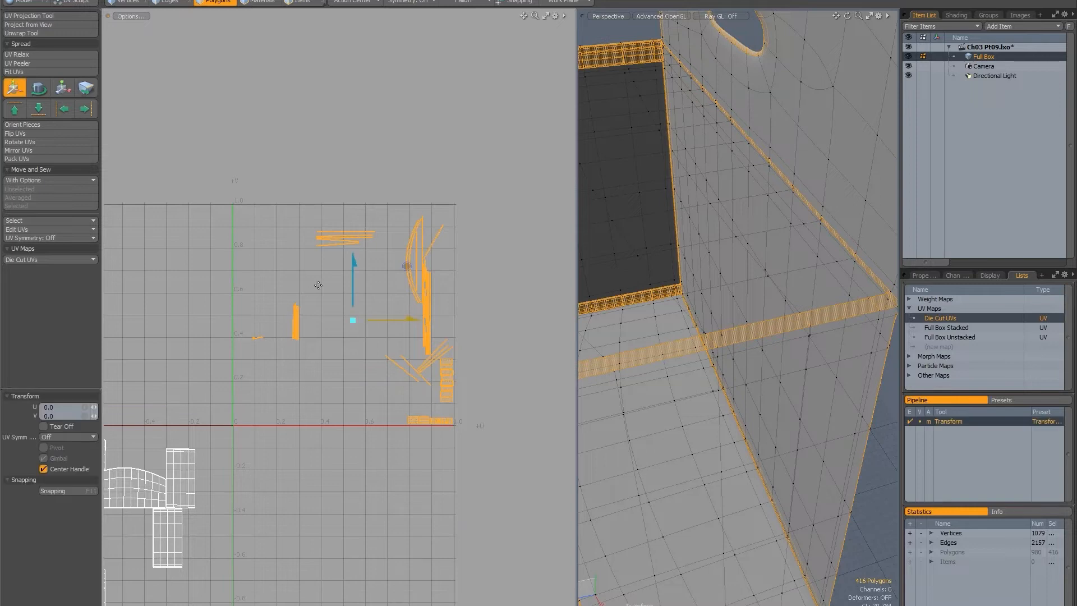
pyautogui.moveTo(354, 261); pyautogui.dragTo(372, 455)
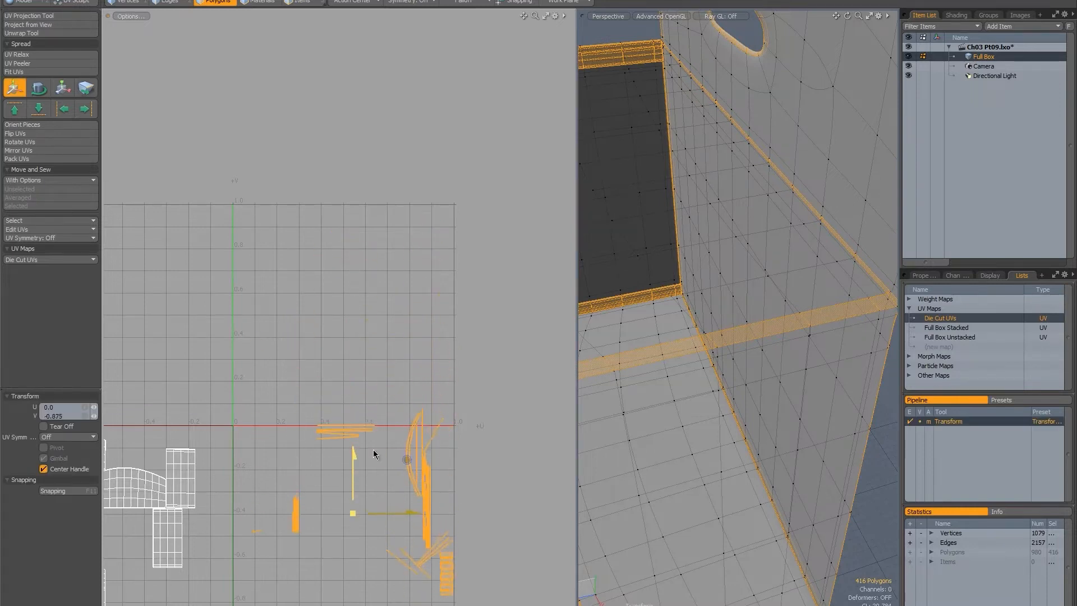
pyautogui.keyDown('alt'); pyautogui.keyDown('shift'); pyautogui.moveTo(361, 379); pyautogui.dragTo(357, 197); pyautogui.keyUp('shift'); pyautogui.keyUp('alt')
pyautogui.moveTo(353, 282); pyautogui.dragTo(353, 305)
pyautogui.press('space')
# Unhide all polygons, select the panel and strip islands inside the UV square, and hide everything unselected.
pyautogui.keyDown('alt'); pyautogui.keyDown('shift'); pyautogui.moveTo(381, 159); pyautogui.dragTo(369, 314); pyautogui.keyUp('shift'); pyautogui.keyUp('alt')
pyautogui.click(469, 308)
pyautogui.press('u')
pyautogui.keyDown('alt'); pyautogui.keyDown('shift'); pyautogui.moveTo(315, 285); pyautogui.dragTo(342, 302); pyautogui.keyUp('shift'); pyautogui.keyUp('alt')
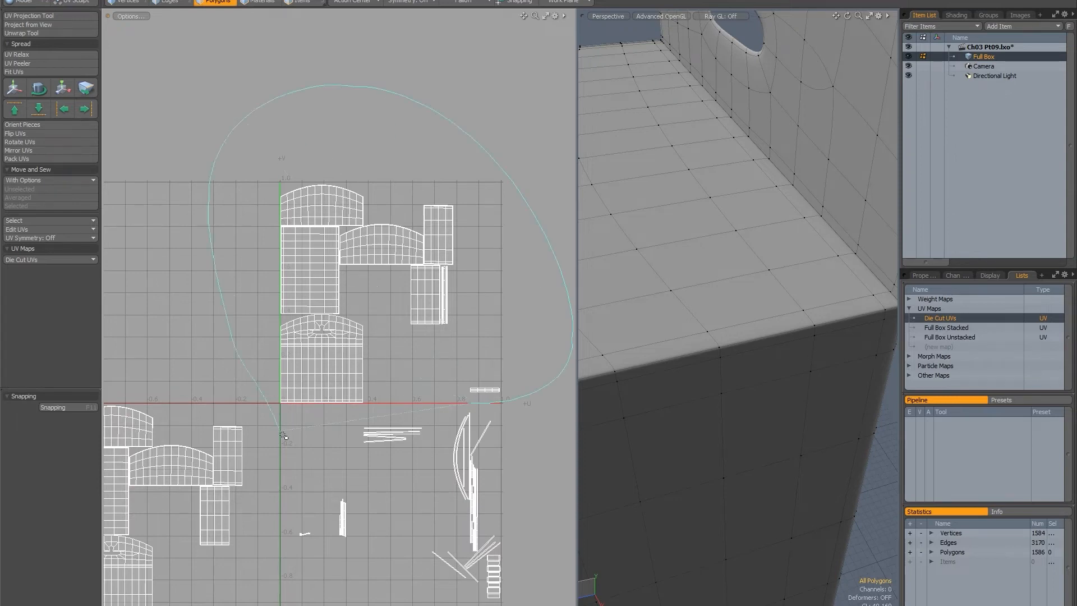
pyautogui.moveTo(284, 436); pyautogui.dragTo(285, 433, button='right')
pyautogui.hotkey('shift', 'h')
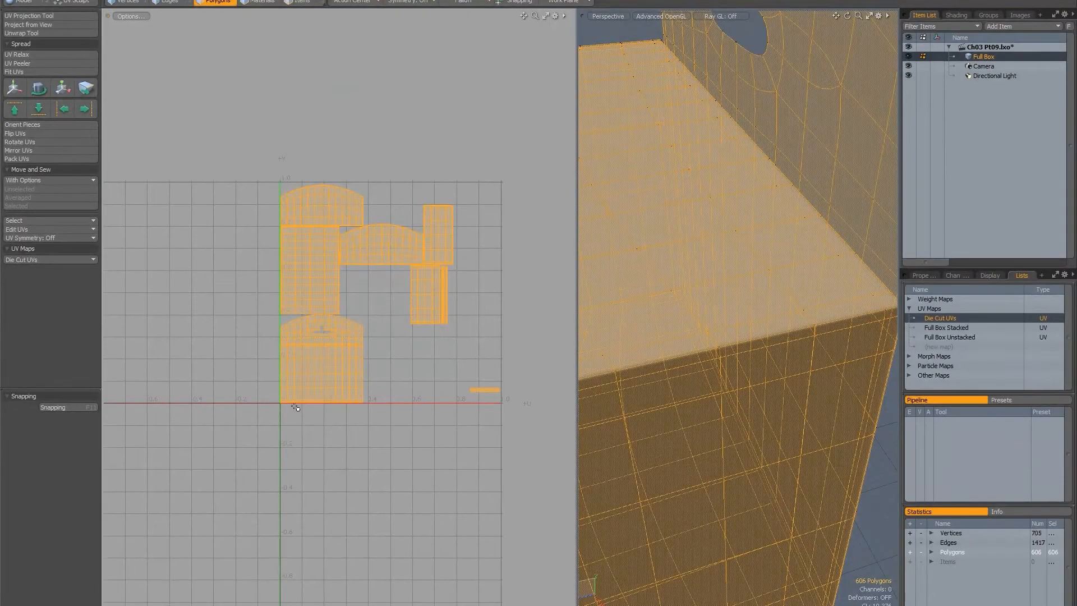
pyautogui.keyDown('alt'); pyautogui.keyDown('shift'); pyautogui.moveTo(317, 341); pyautogui.dragTo(315, 302); pyautogui.keyUp('shift'); pyautogui.keyUp('alt')
pyautogui.click(218, 289)
# Examine how polygons across the box's back panel correspond to its UV island to determine the island's orientation.
pyautogui.moveTo(834, 354)
pyautogui.keyDown('ctrl'); pyautogui.keyDown('alt'); pyautogui.mouseDown()
pyautogui.moveTo(767, 353)
pyautogui.moveTo(619, 282)
pyautogui.mouseUp(); pyautogui.keyUp('alt'); pyautogui.keyUp('ctrl')
pyautogui.moveTo(847, 429); pyautogui.dragTo(812, 435)
pyautogui.keyDown('alt'); pyautogui.keyDown('shift'); pyautogui.moveTo(299, 317); pyautogui.dragTo(311, 316); pyautogui.keyUp('shift'); pyautogui.keyUp('alt')
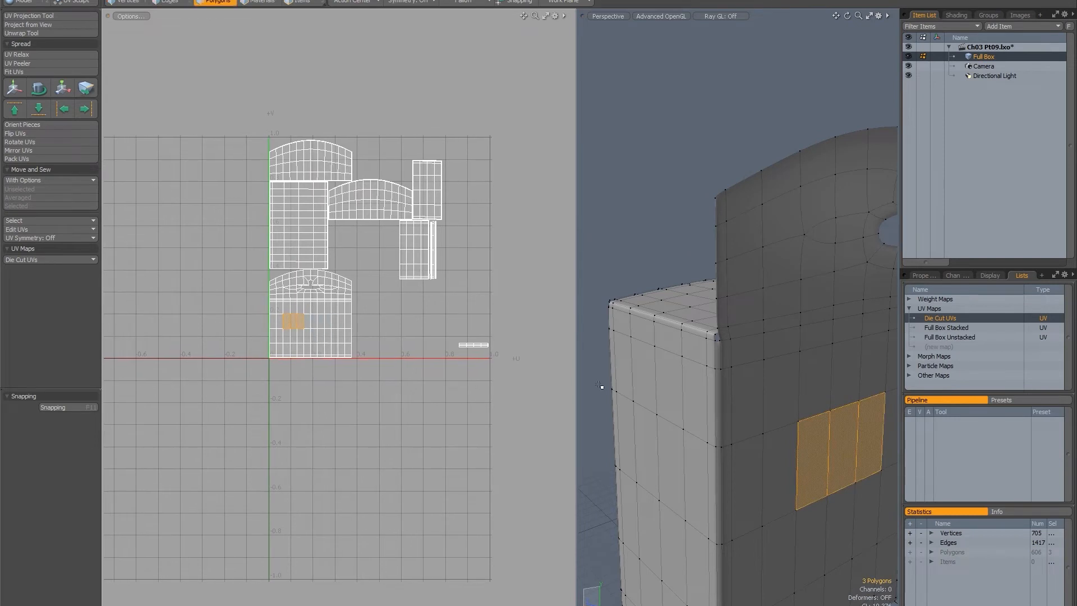
pyautogui.moveTo(833, 365)
pyautogui.keyDown('ctrl'); pyautogui.keyDown('alt'); pyautogui.mouseDown()
pyautogui.moveTo(666, 316)
pyautogui.moveTo(673, 366)
pyautogui.moveTo(654, 375)
pyautogui.mouseUp(); pyautogui.keyUp('alt'); pyautogui.keyUp('ctrl')
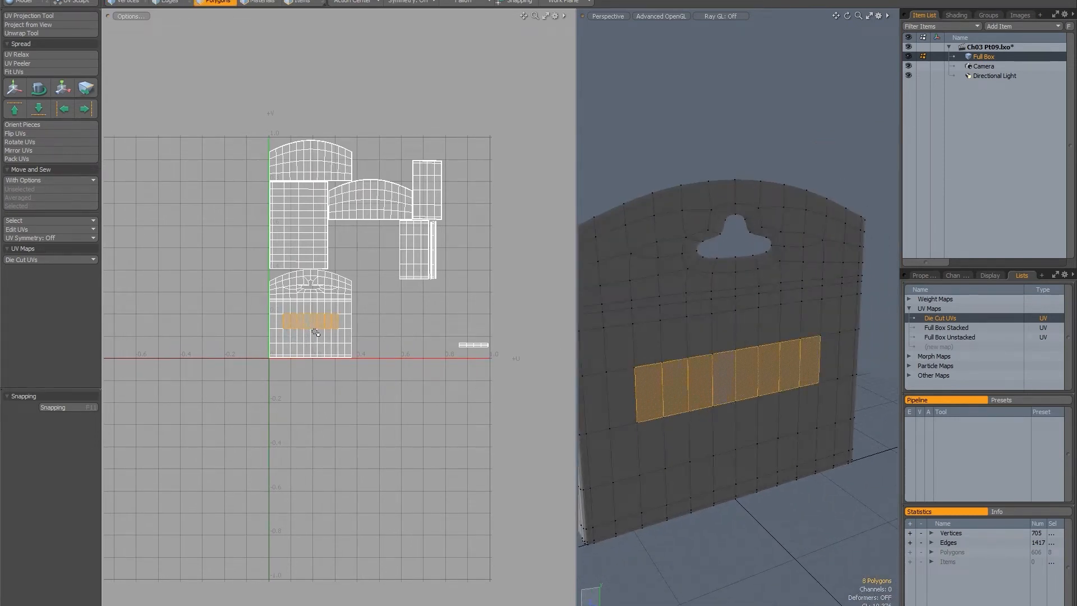
pyautogui.keyDown('alt'); pyautogui.moveTo(728, 386); pyautogui.dragTo(785, 331); pyautogui.keyUp('alt')
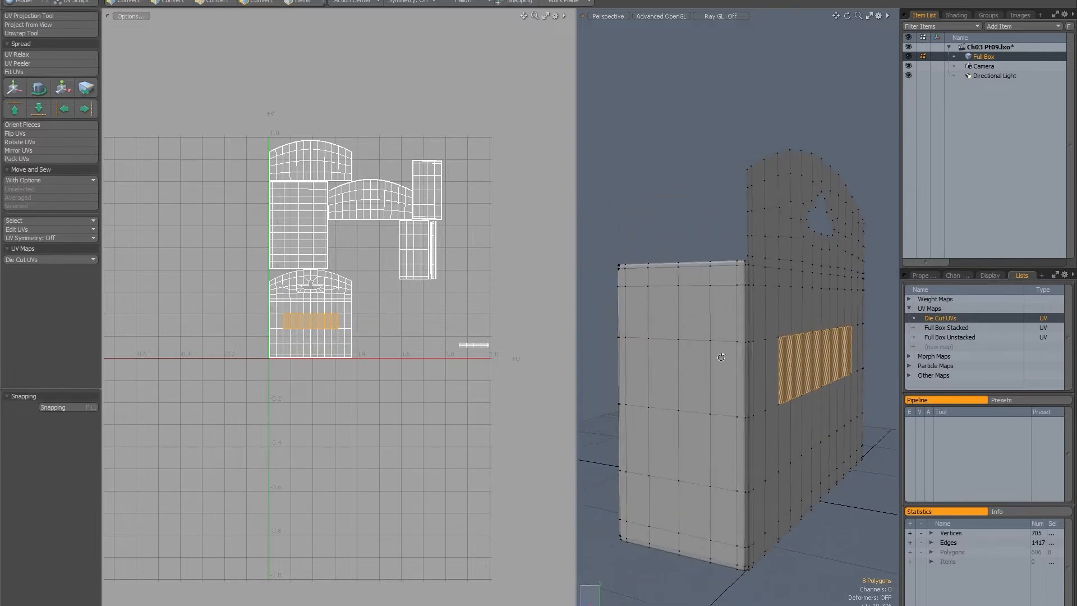
pyautogui.moveTo(673, 319)
pyautogui.keyDown('alt'); pyautogui.mouseDown()
pyautogui.moveTo(705, 345)
pyautogui.moveTo(679, 409)
pyautogui.mouseUp(); pyautogui.keyUp('alt')
pyautogui.moveTo(708, 372)
pyautogui.keyDown('alt'); pyautogui.mouseDown()
pyautogui.moveTo(822, 358)
pyautogui.moveTo(734, 387)
pyautogui.mouseUp(); pyautogui.keyUp('alt')
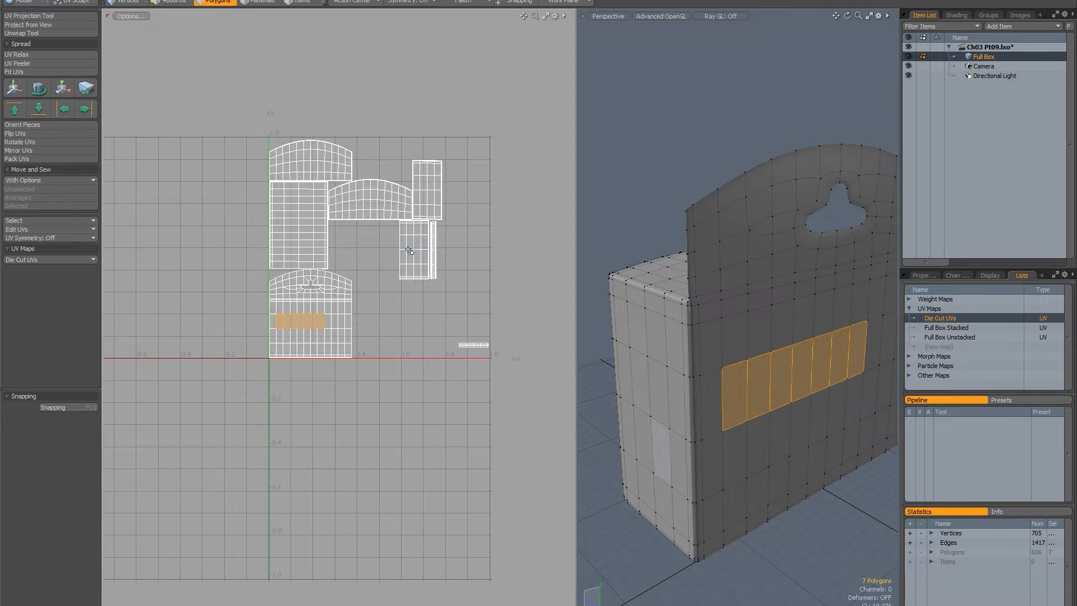
pyautogui.moveTo(415, 245); pyautogui.dragTo(417, 271)
pyautogui.moveTo(855, 357); pyautogui.dragTo(774, 367)
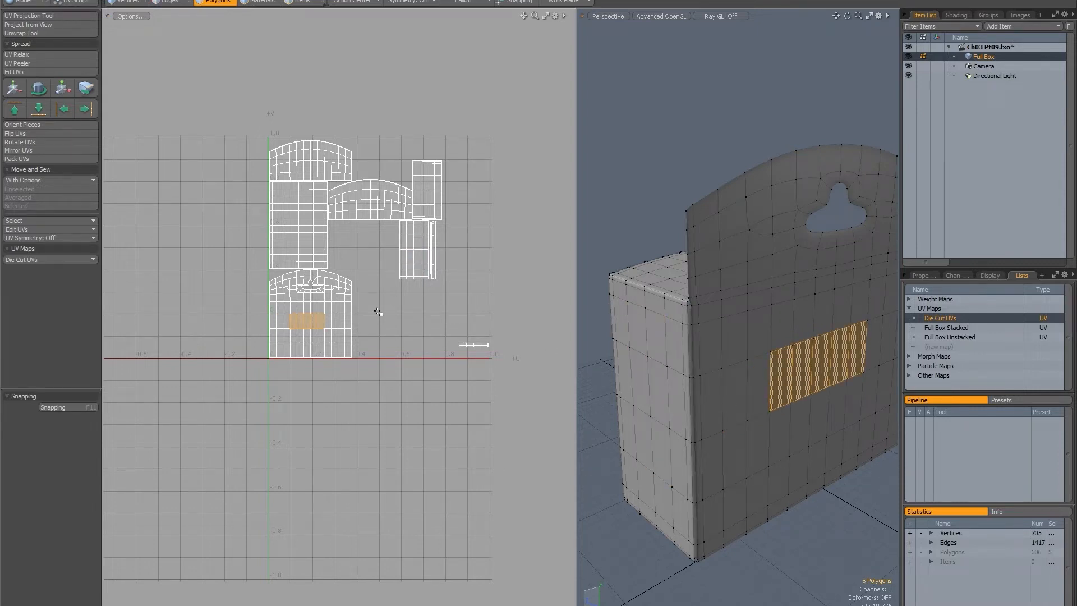
pyautogui.keyDown('alt'); pyautogui.moveTo(796, 350); pyautogui.dragTo(673, 305); pyautogui.keyUp('alt')
pyautogui.scroll(-3, 724, 331)
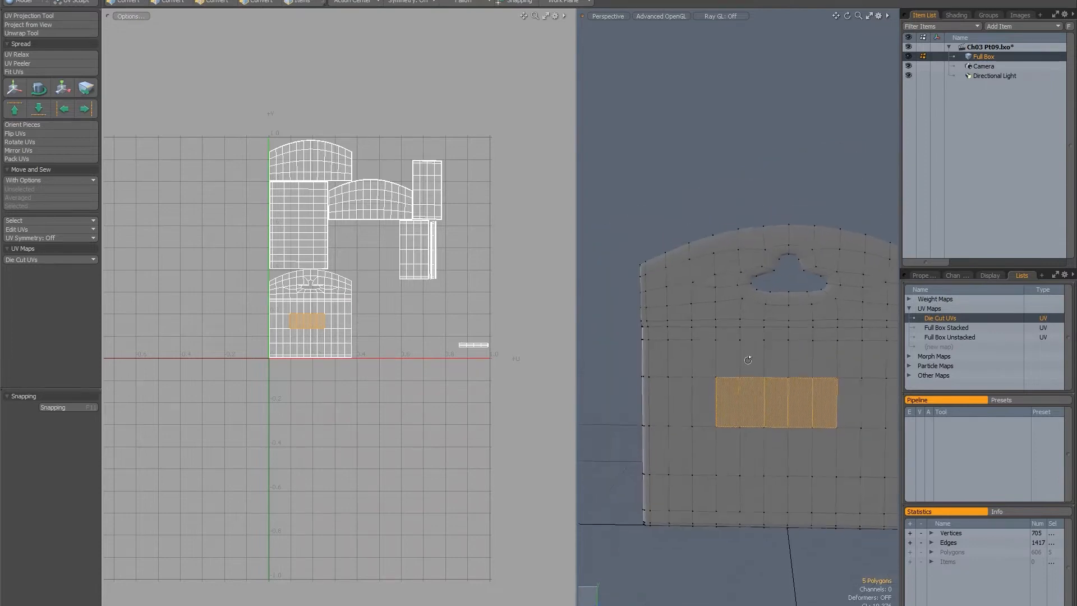
pyautogui.keyDown('alt'); pyautogui.moveTo(758, 337); pyautogui.dragTo(720, 312); pyautogui.keyUp('alt')
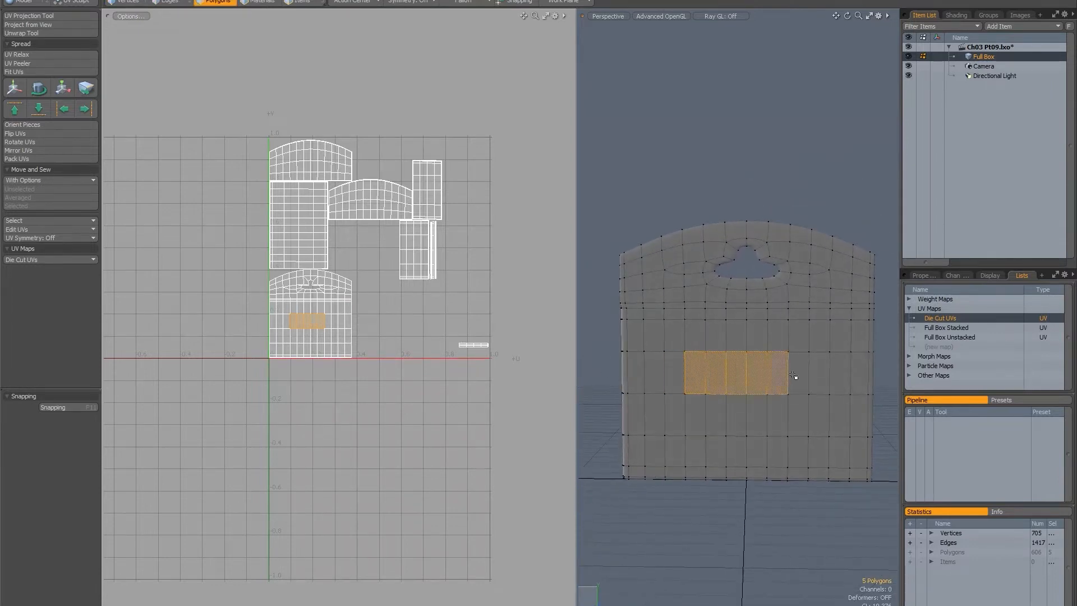
pyautogui.moveTo(779, 374); pyautogui.dragTo(674, 377)
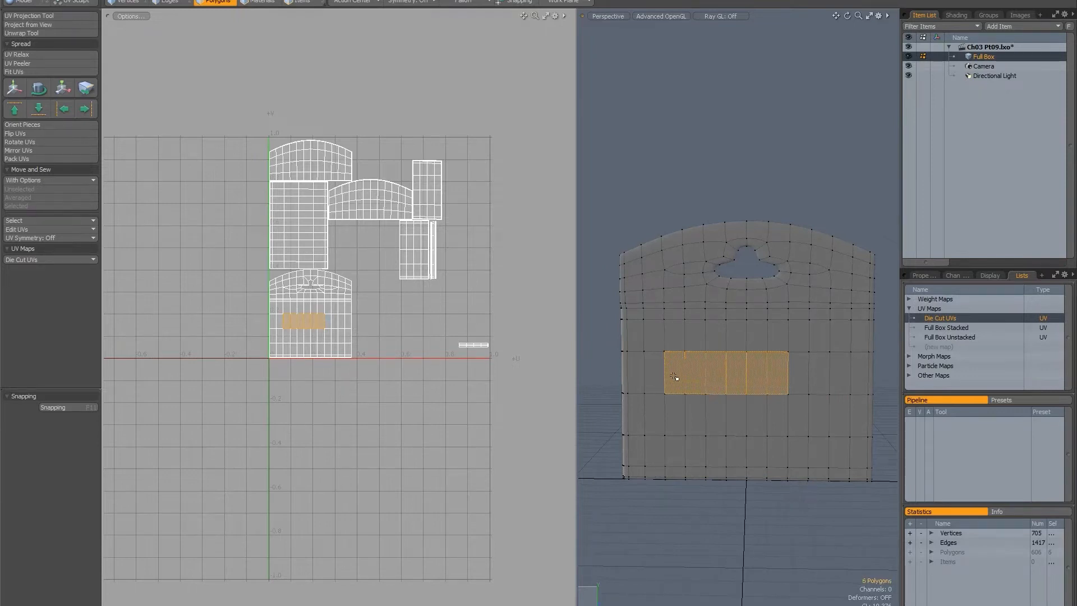
pyautogui.moveTo(753, 377)
pyautogui.mouseDown()
pyautogui.moveTo(833, 373)
pyautogui.moveTo(786, 369)
pyautogui.mouseUp()
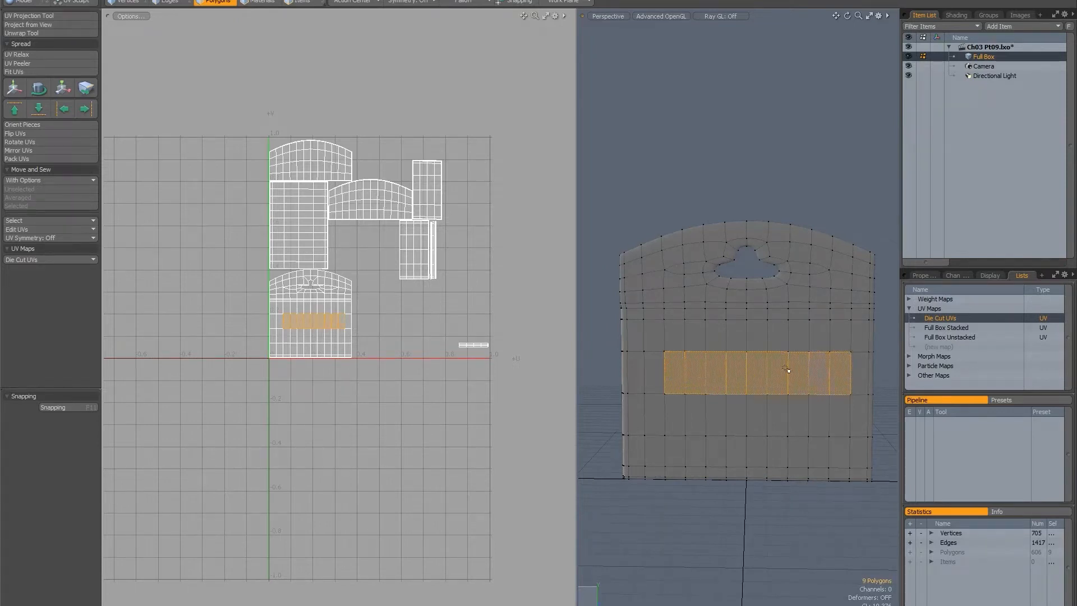
pyautogui.click(838, 365)
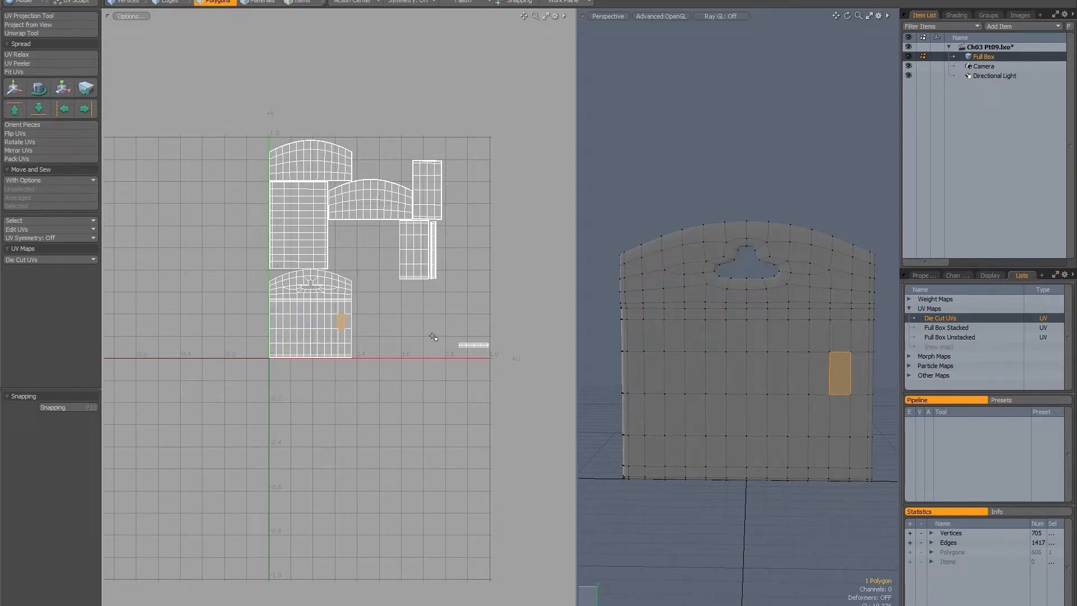
# Move the UV strip of the vertical edge between back and side panels against the back island's left edge, offset U -0.758, V -0.354.
pyautogui.moveTo(661, 385)
pyautogui.keyDown('alt'); pyautogui.mouseDown()
pyautogui.moveTo(660, 366)
pyautogui.moveTo(702, 351)
pyautogui.moveTo(735, 375)
pyautogui.moveTo(767, 371)
pyautogui.moveTo(626, 397)
pyautogui.mouseUp(); pyautogui.keyUp('alt')
pyautogui.scroll(5, 769, 372)
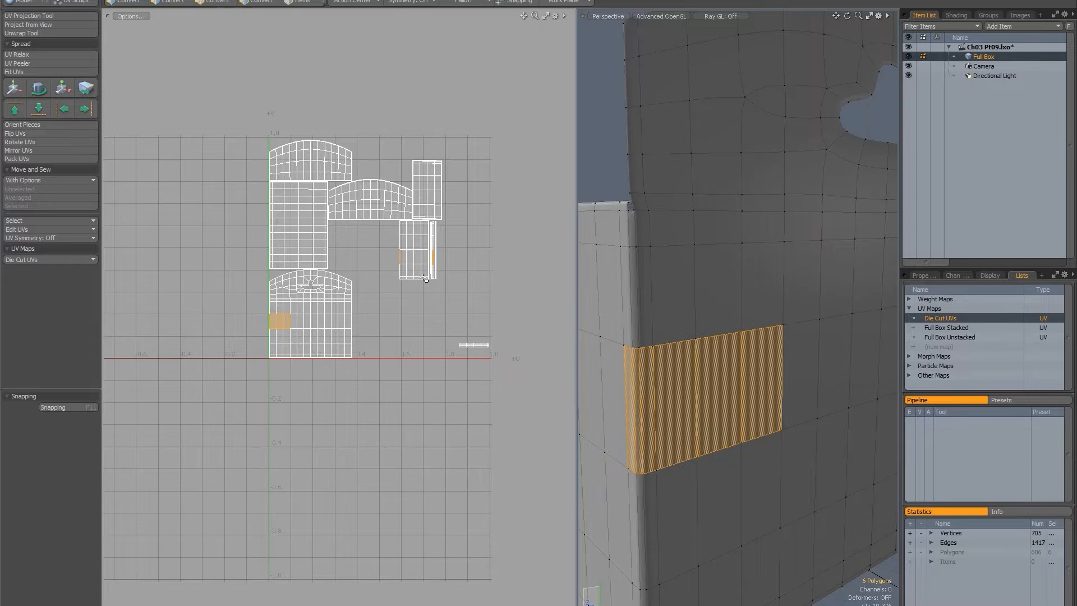
pyautogui.scroll(5, 449, 258)
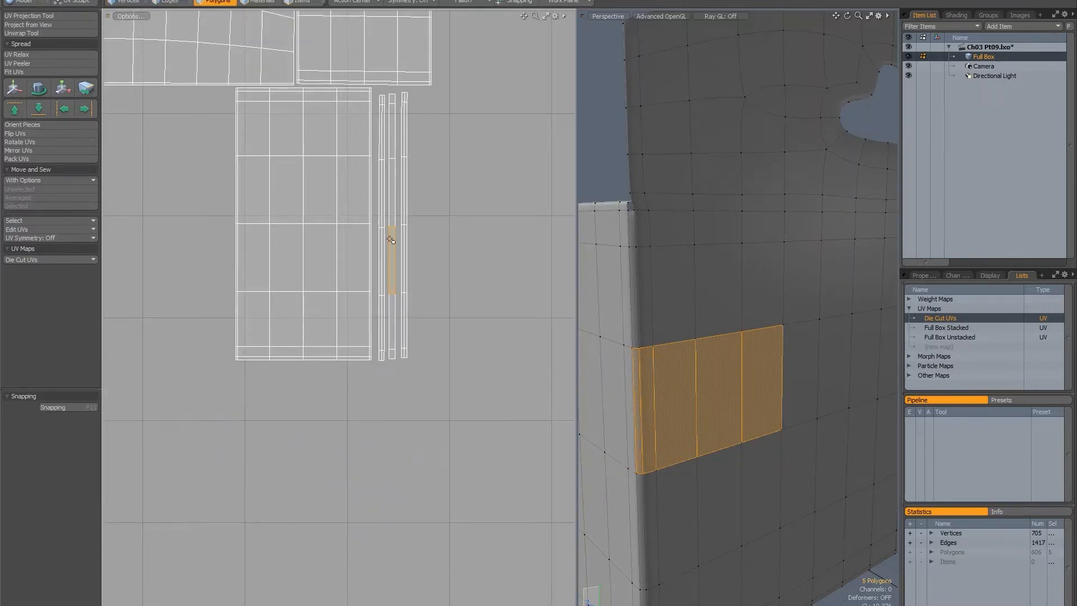
pyautogui.doubleClick(392, 239)
pyautogui.press('w')
pyautogui.keyDown('ctrl'); pyautogui.keyDown('alt'); pyautogui.moveTo(444, 310); pyautogui.dragTo(370, 314); pyautogui.keyUp('alt'); pyautogui.keyUp('ctrl')
pyautogui.keyDown('alt'); pyautogui.moveTo(369, 314); pyautogui.dragTo(473, 311); pyautogui.keyUp('alt')
pyautogui.moveTo(454, 271); pyautogui.dragTo(224, 388)
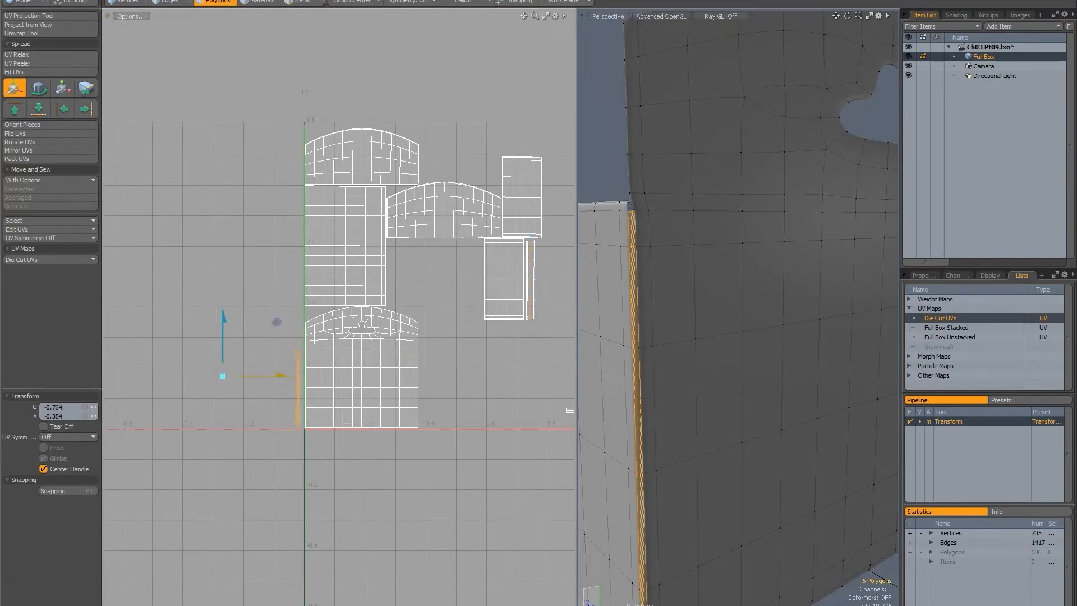
# Move the UV island of the side panel beside the back panel to the outer side of the back's edge strip, offset U -0.79, V -0.358.
pyautogui.keyDown('alt'); pyautogui.moveTo(707, 373); pyautogui.dragTo(793, 323); pyautogui.keyUp('alt')
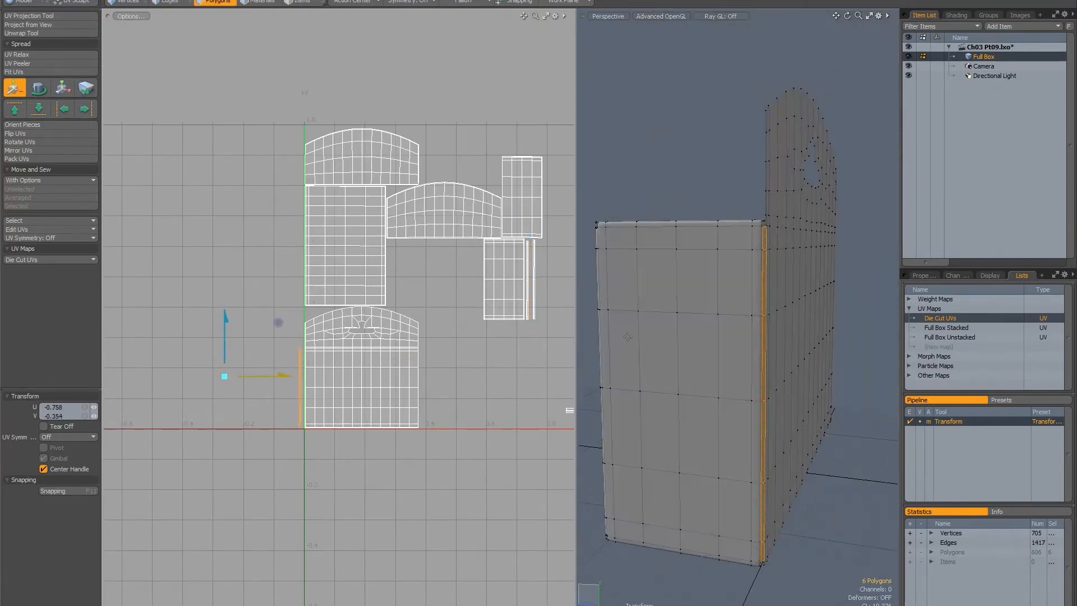
pyautogui.click(697, 355)
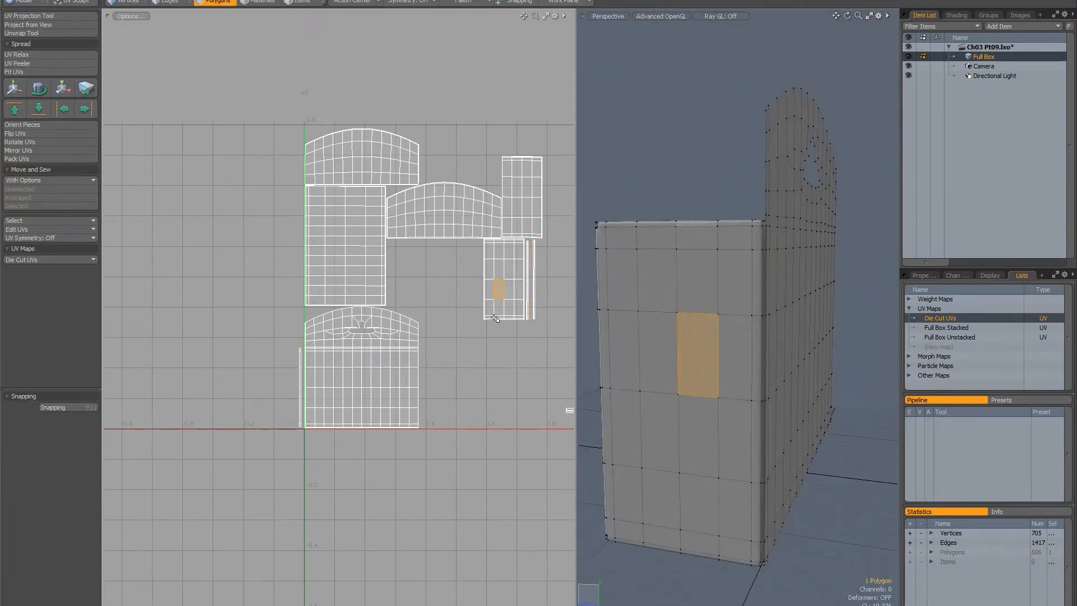
pyautogui.doubleClick(496, 293)
pyautogui.press('w')
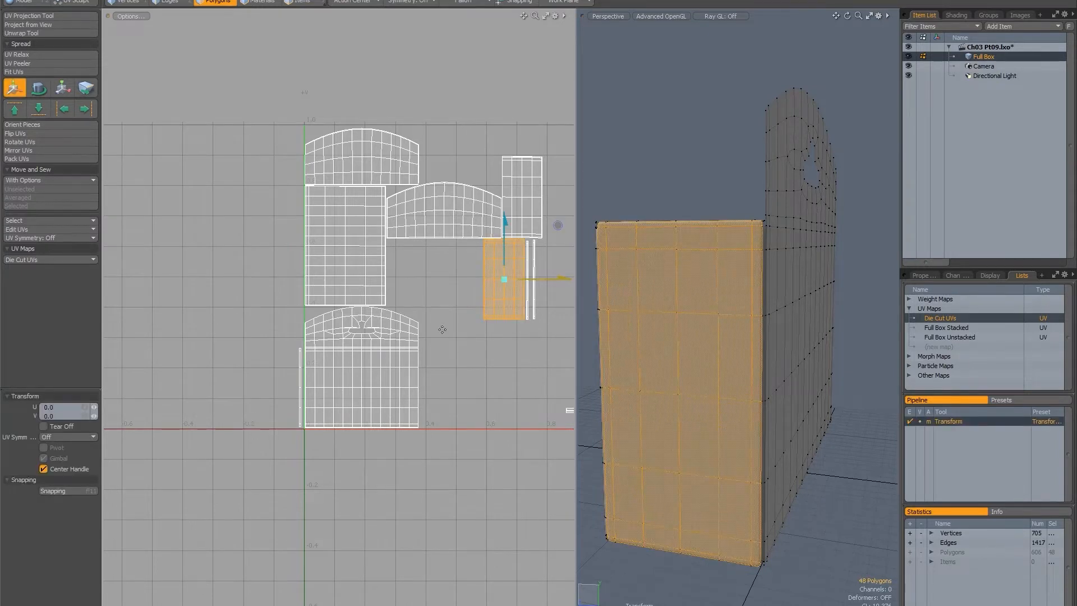
pyautogui.moveTo(473, 255); pyautogui.dragTo(226, 361)
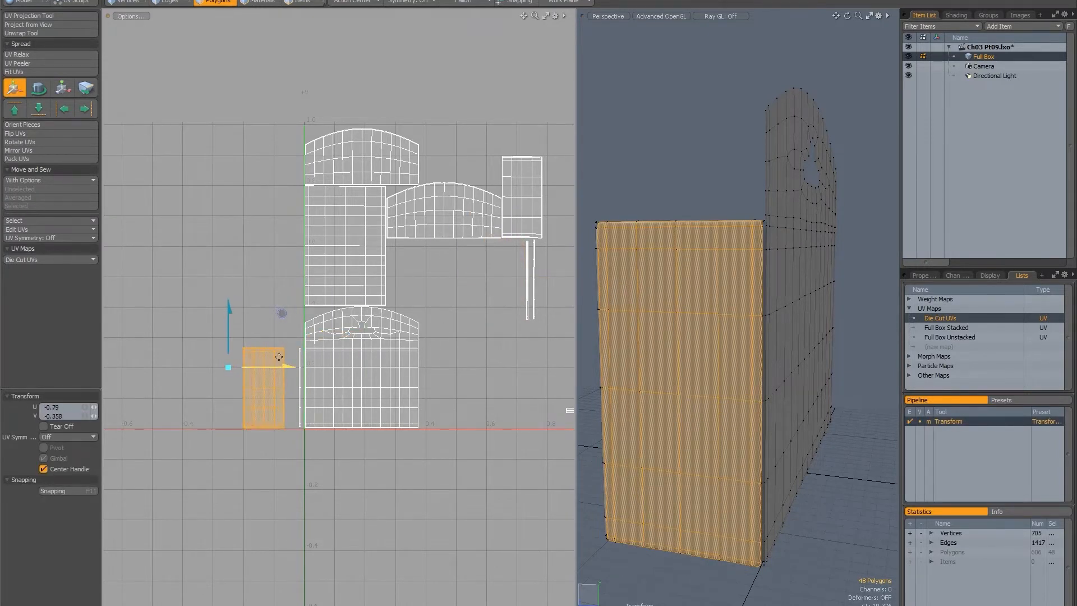
# Move the UV strip of the vertical edge between the side and front panels to the outer side of the side-panel island.
pyautogui.keyDown('alt'); pyautogui.moveTo(544, 272); pyautogui.dragTo(532, 309); pyautogui.keyUp('alt')
pyautogui.keyDown('alt'); pyautogui.moveTo(624, 331); pyautogui.dragTo(682, 336); pyautogui.keyUp('alt')
pyautogui.scroll(3, 681, 336)
pyautogui.press('q')
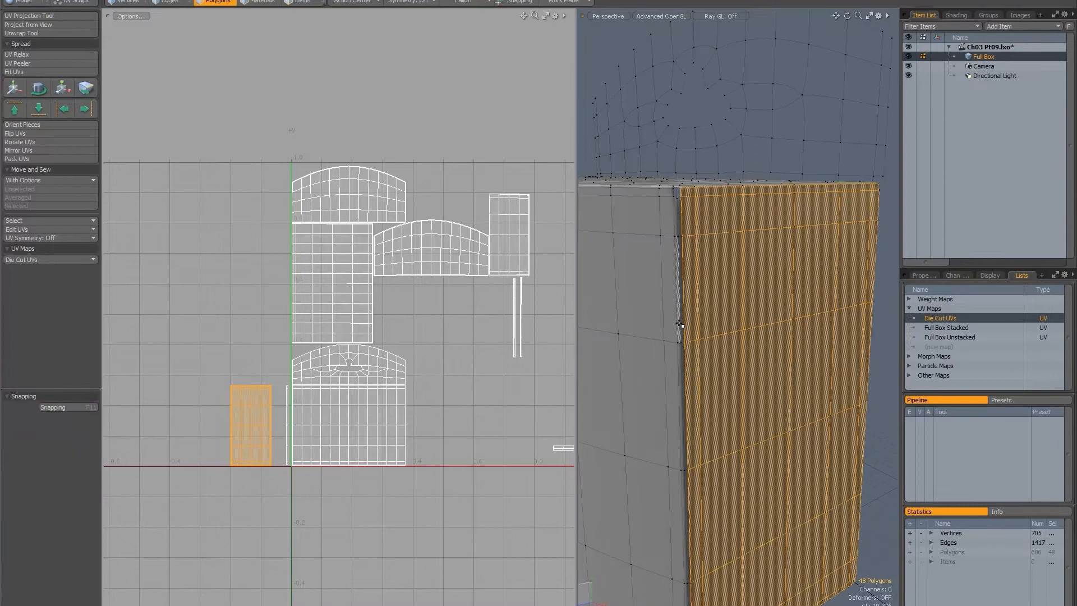
pyautogui.click(679, 323)
pyautogui.keyDown('alt'); pyautogui.moveTo(465, 356); pyautogui.dragTo(430, 375); pyautogui.keyUp('alt')
pyautogui.doubleClick(478, 343)
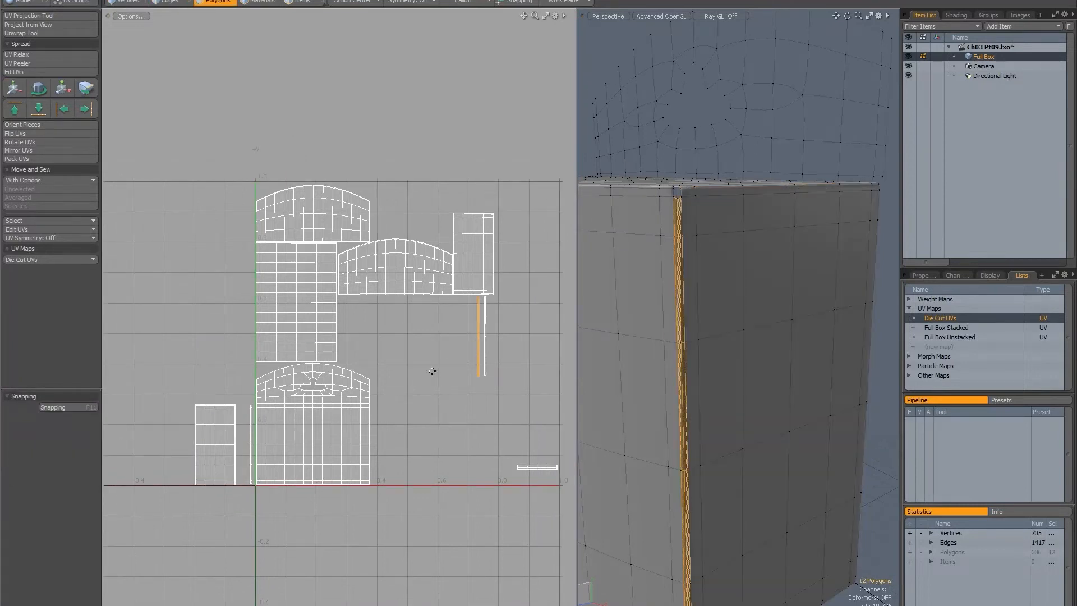
pyautogui.press('w')
pyautogui.scroll(-2, 465, 360)
pyautogui.keyDown('alt'); pyautogui.moveTo(446, 336); pyautogui.dragTo(474, 306); pyautogui.keyUp('alt')
pyautogui.moveTo(451, 310); pyautogui.dragTo(266, 407)
pyautogui.press('q')
# Move the curved front panel's UV island to the outer side of the second vertical strip, offset U -0.535, V -0.47.
pyautogui.click(623, 315)
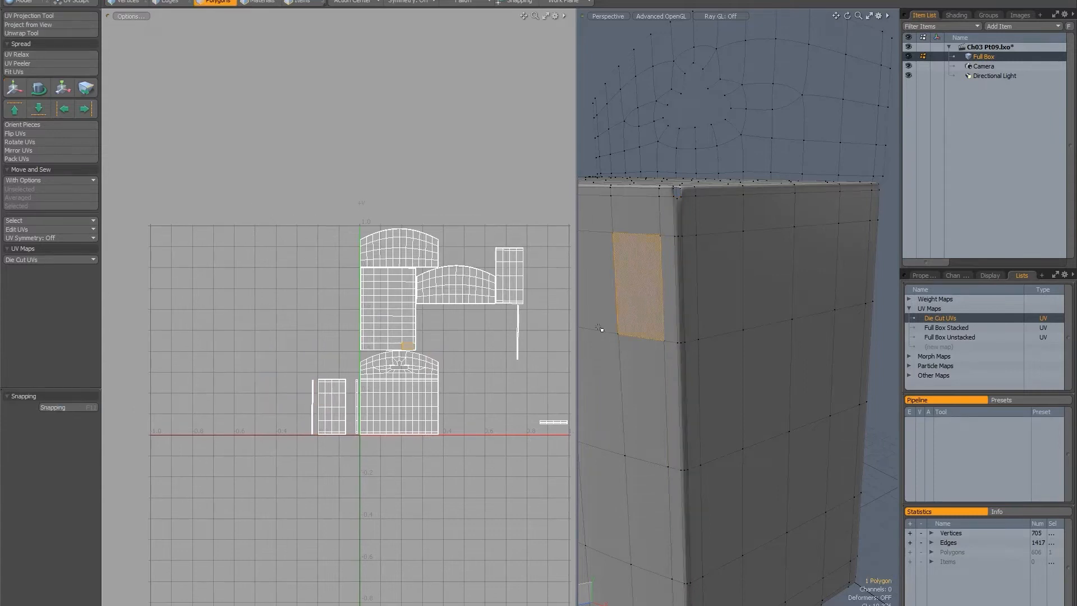
pyautogui.press('w')
pyautogui.keyDown('alt'); pyautogui.moveTo(306, 339); pyautogui.dragTo(273, 369); pyautogui.keyUp('alt')
pyautogui.hotkey('ctrl', 'z')
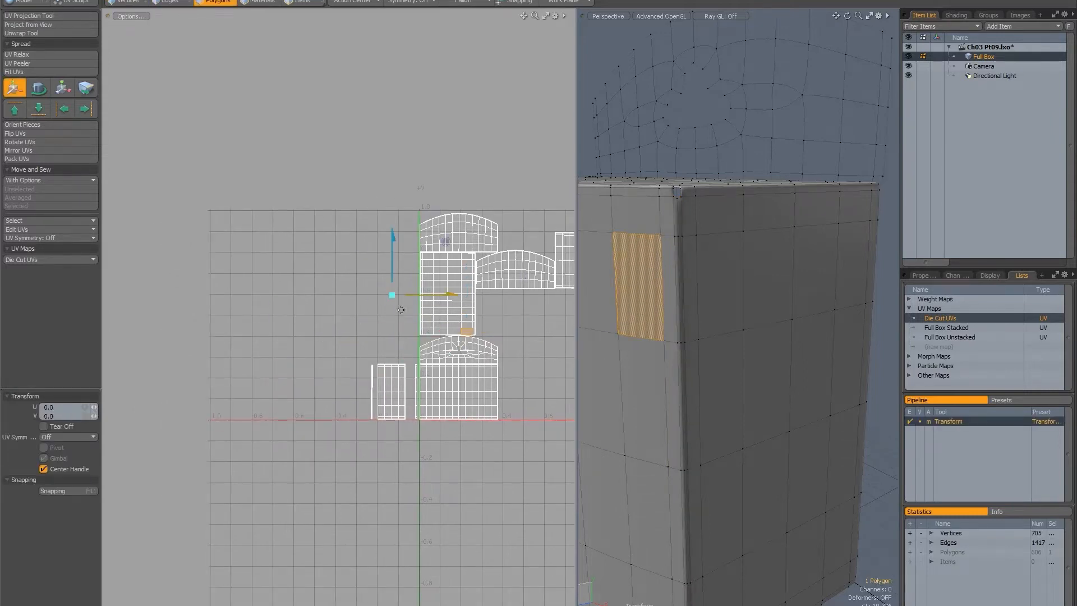
pyautogui.doubleClick(435, 312)
pyautogui.moveTo(435, 312); pyautogui.dragTo(323, 411)
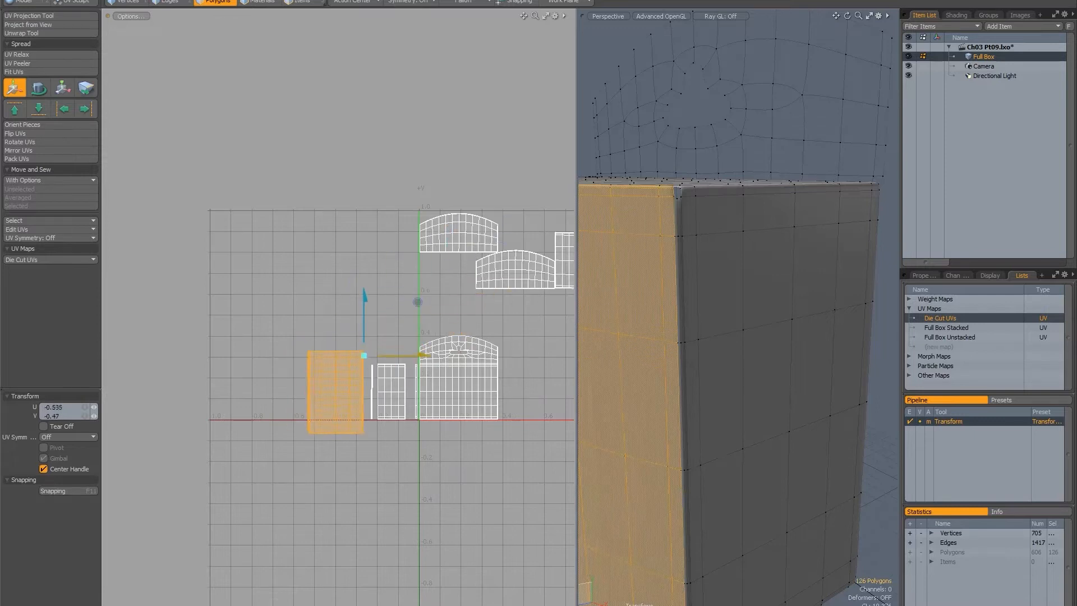
pyautogui.press('space')
# Move the UV strip of the front panel's other vertical edge beside the front island's outer edge.
pyautogui.keyDown('alt'); pyautogui.moveTo(326, 331); pyautogui.dragTo(304, 329); pyautogui.keyUp('alt')
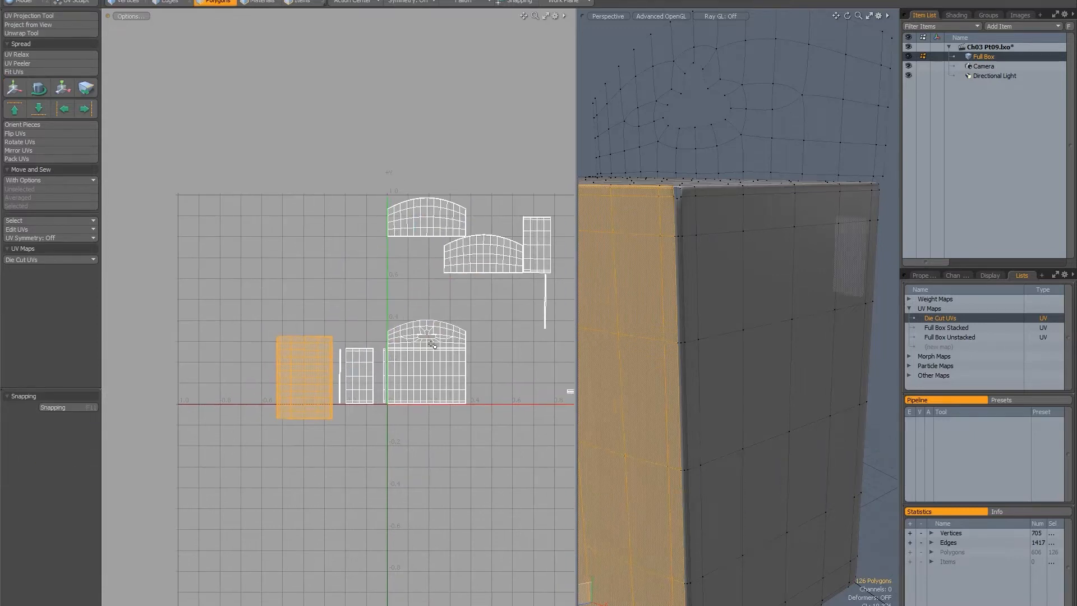
pyautogui.keyDown('alt'); pyautogui.moveTo(705, 295); pyautogui.dragTo(737, 318); pyautogui.keyUp('alt')
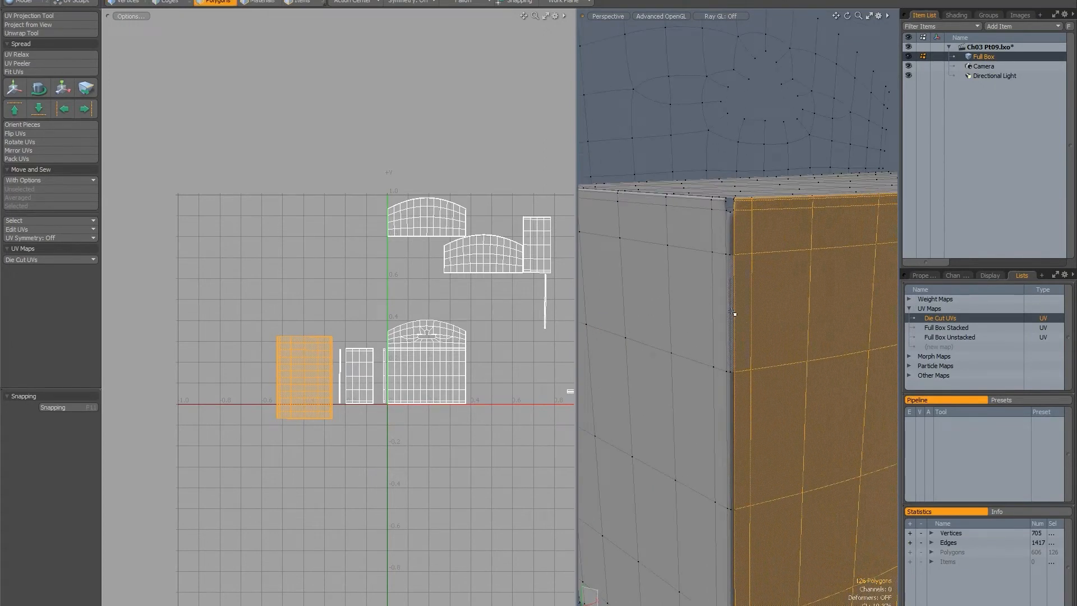
pyautogui.click(732, 311)
pyautogui.keyDown('alt'); pyautogui.moveTo(452, 325); pyautogui.dragTo(396, 342); pyautogui.keyUp('alt')
pyautogui.click(489, 318)
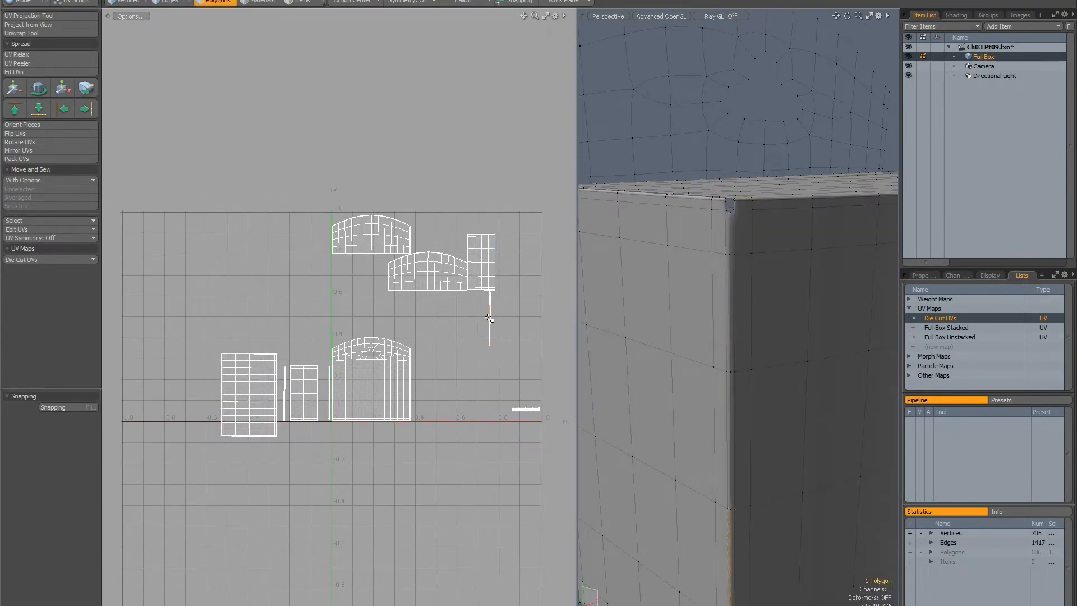
pyautogui.doubleClick(489, 318)
pyautogui.press('w')
pyautogui.moveTo(431, 309); pyautogui.dragTo(393, 341)
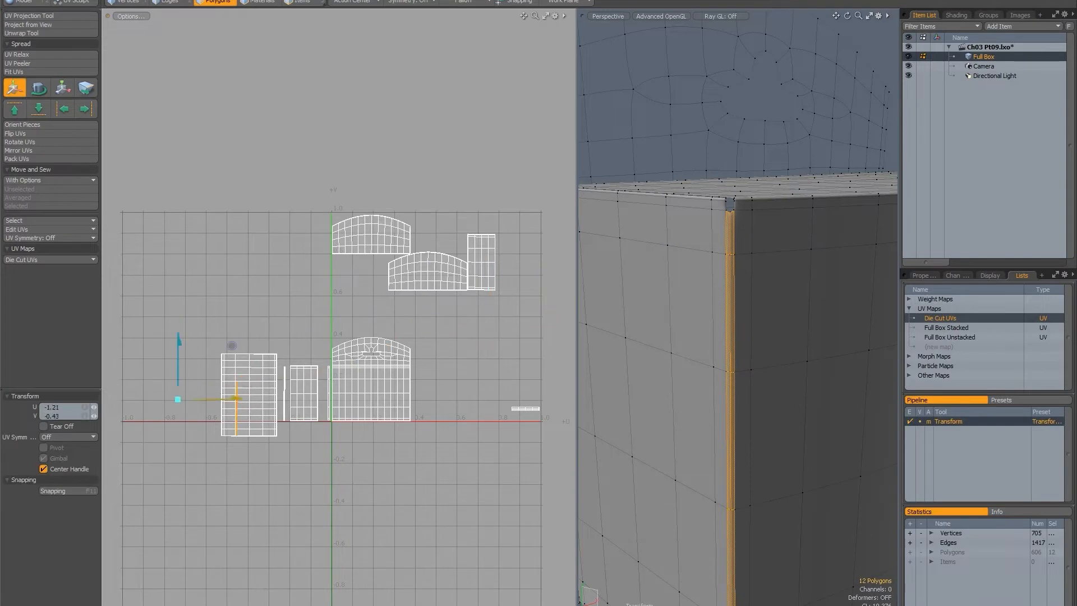
pyautogui.keyDown('alt'); pyautogui.moveTo(770, 365); pyautogui.dragTo(791, 375); pyautogui.keyUp('alt')
pyautogui.press('space')
# Move the opposite side panel's UV island to the outer end of the row, beside the front panel's outer strip.
pyautogui.moveTo(768, 335); pyautogui.dragTo(760, 358)
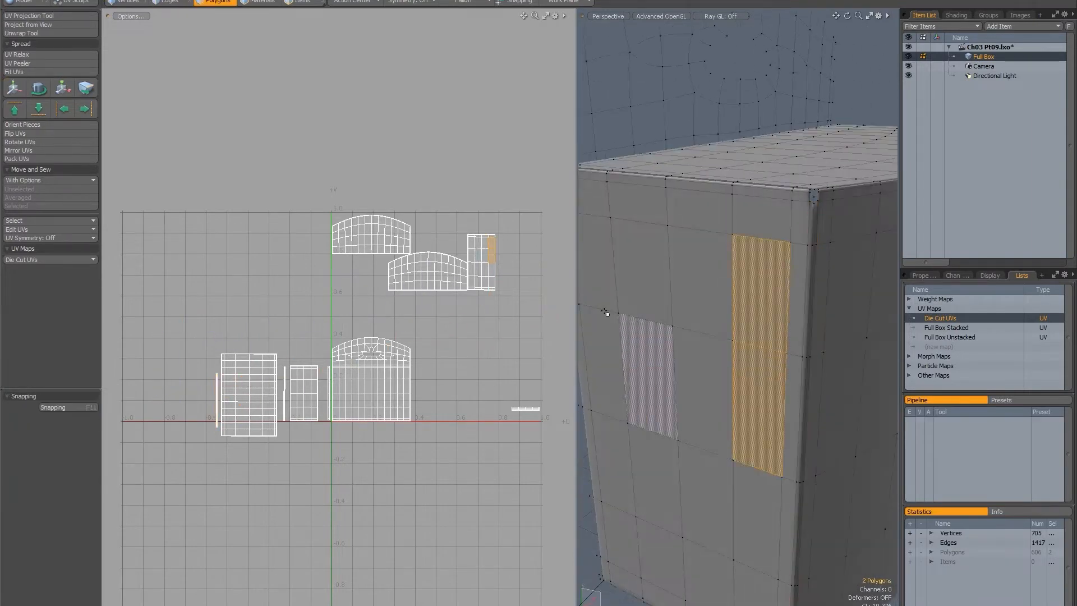
pyautogui.doubleClick(486, 253)
pyautogui.press('w')
pyautogui.scroll(-3, 522, 253)
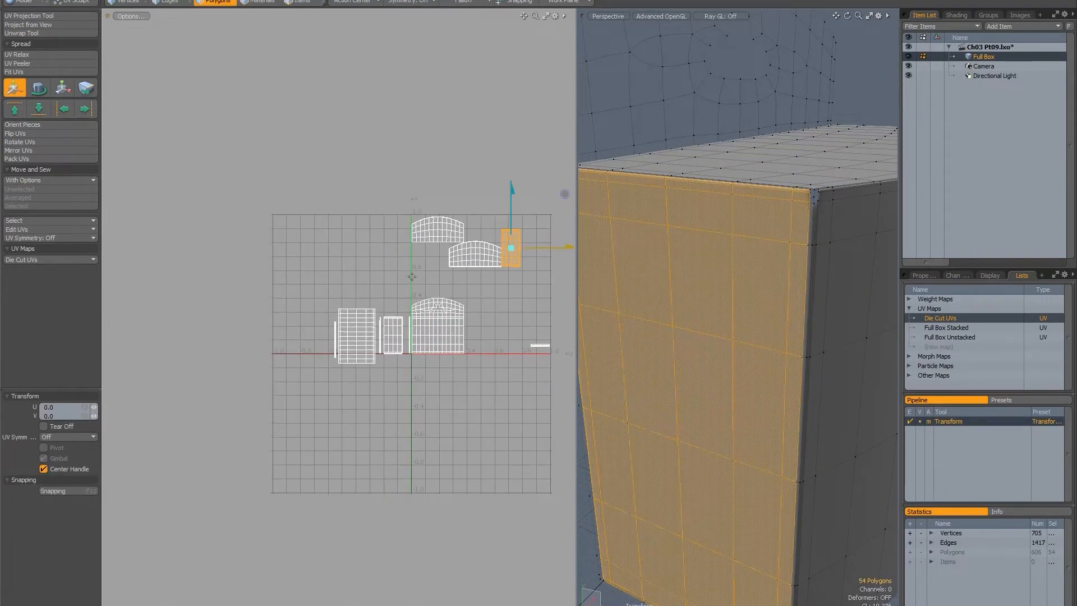
pyautogui.moveTo(481, 205); pyautogui.dragTo(291, 294)
pyautogui.press('space')
pyautogui.click(405, 288)
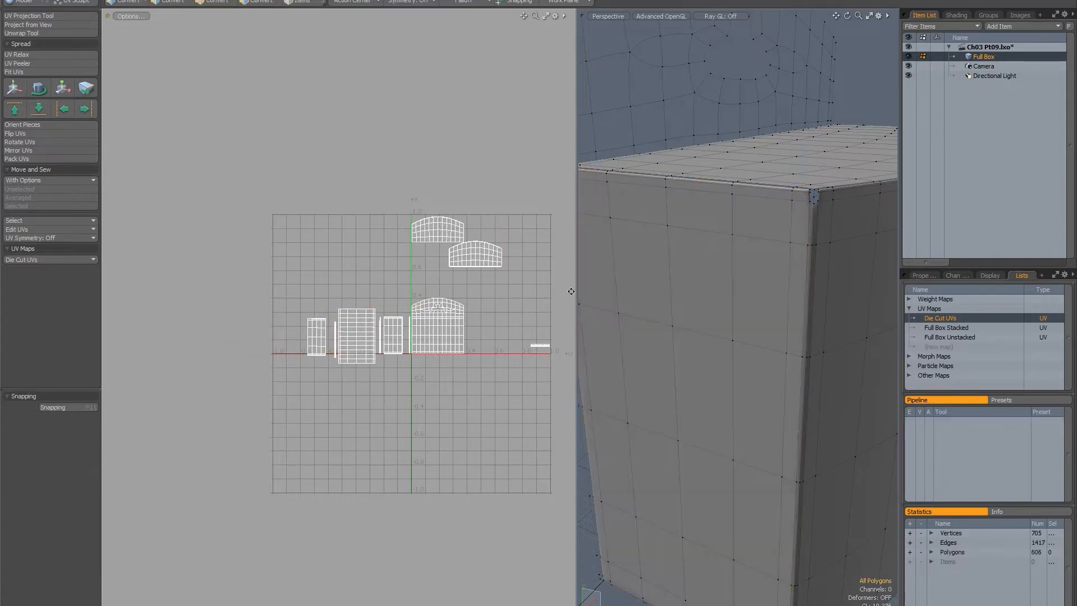
# Highlight polygons running from the side panel over its top bevel onto the box top to identify their UV islands.
pyautogui.scroll(-3, 712, 291)
pyautogui.moveTo(783, 297)
pyautogui.keyDown('alt'); pyautogui.mouseDown()
pyautogui.moveTo(769, 320)
pyautogui.moveTo(710, 349)
pyautogui.moveTo(627, 240)
pyautogui.mouseUp(); pyautogui.keyUp('alt')
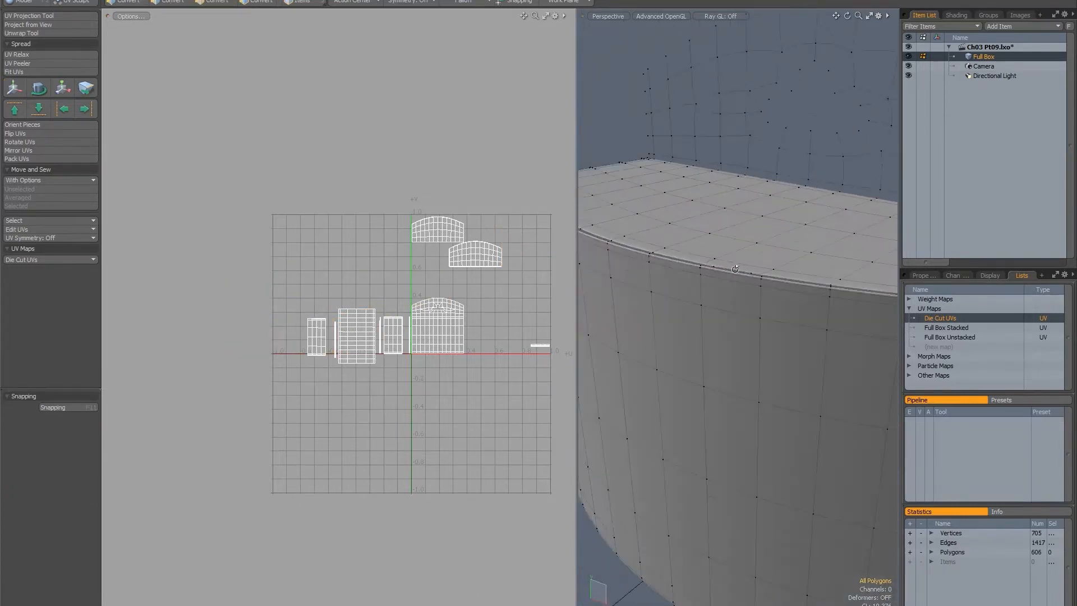
pyautogui.keyDown('alt'); pyautogui.moveTo(736, 269); pyautogui.dragTo(710, 280); pyautogui.keyUp('alt')
pyautogui.moveTo(754, 323)
pyautogui.keyDown('alt'); pyautogui.mouseDown()
pyautogui.moveTo(673, 343)
pyautogui.moveTo(700, 414)
pyautogui.mouseUp(); pyautogui.keyUp('alt')
pyautogui.click(700, 362)
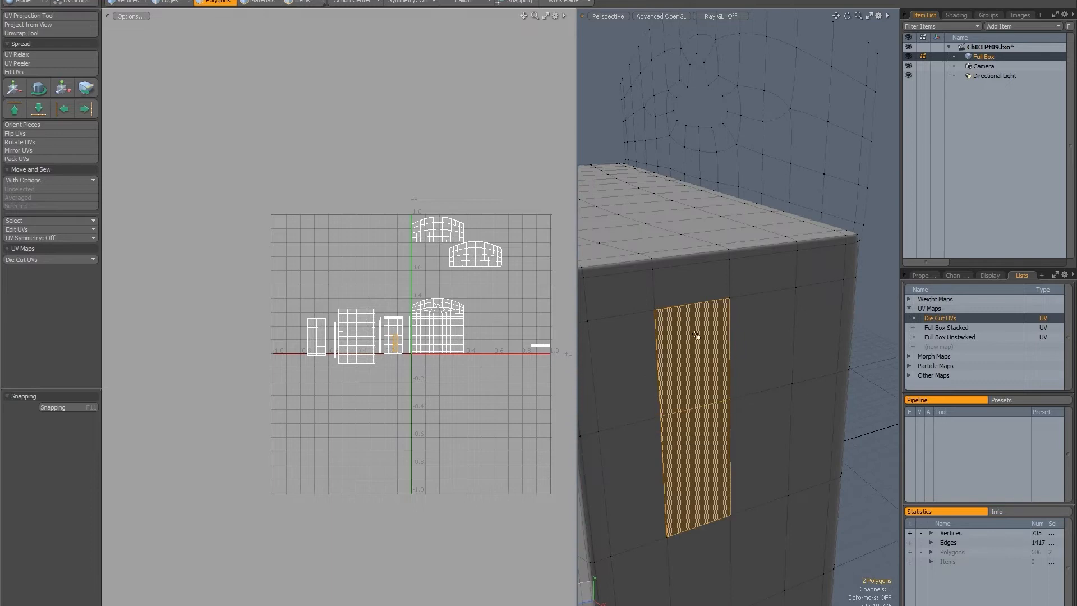
pyautogui.keyDown('alt'); pyautogui.moveTo(698, 327); pyautogui.dragTo(712, 373); pyautogui.keyUp('alt')
pyautogui.keyDown('shift'); pyautogui.click(716, 443); pyautogui.keyUp('shift')
pyautogui.keyDown('shift'); pyautogui.moveTo(717, 420); pyautogui.dragTo(670, 364); pyautogui.keyUp('shift')
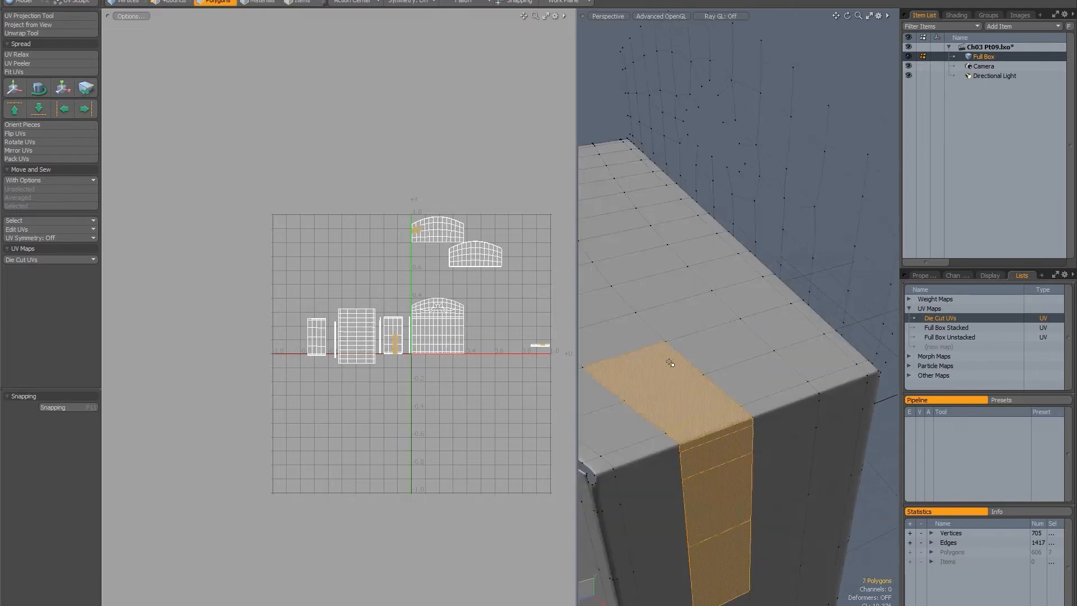
pyautogui.scroll(7, 530, 336)
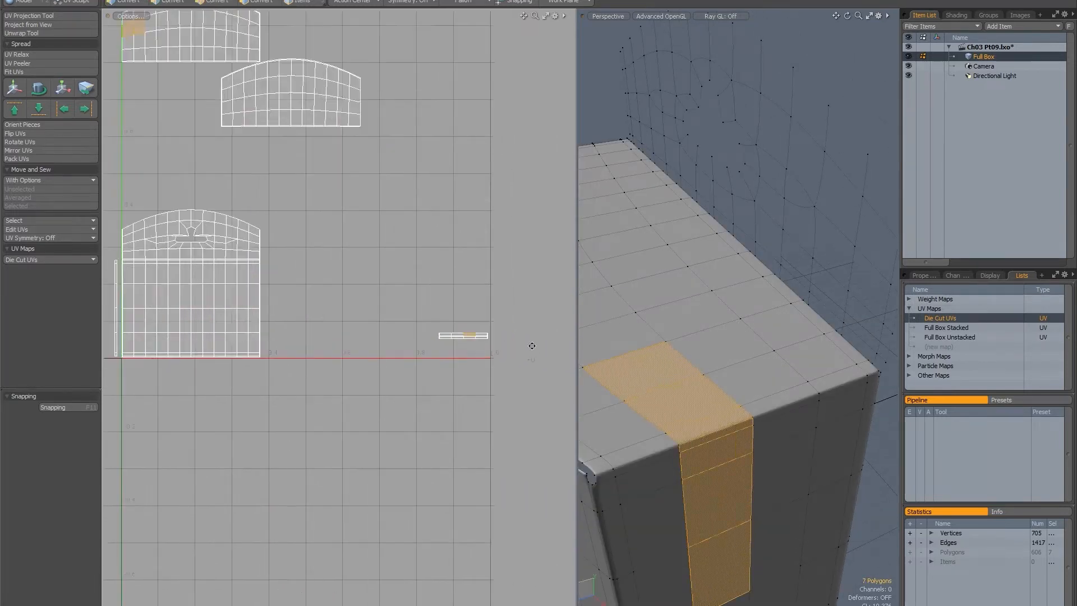
# Move the UV strip of the side panel's top bevel to just above the side-panel island next to the back panel.
pyautogui.click(438, 333)
pyautogui.keyDown('ctrl'); pyautogui.keyDown('alt'); pyautogui.moveTo(456, 373); pyautogui.dragTo(328, 323); pyautogui.keyUp('alt'); pyautogui.keyUp('ctrl')
pyautogui.press('w')
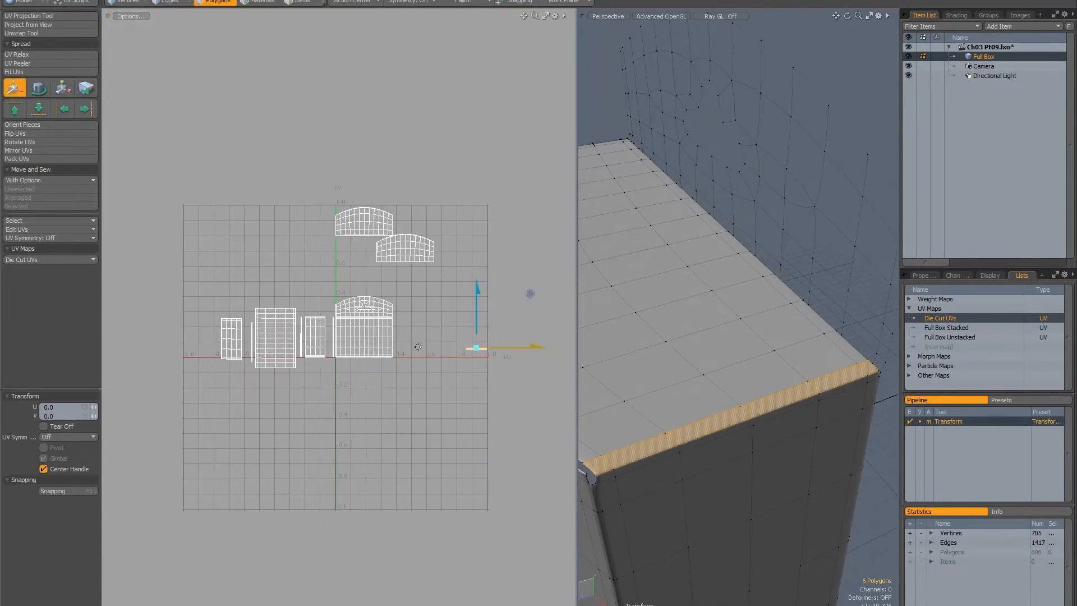
pyautogui.scroll(3, 418, 347)
pyautogui.moveTo(474, 348); pyautogui.dragTo(178, 277)
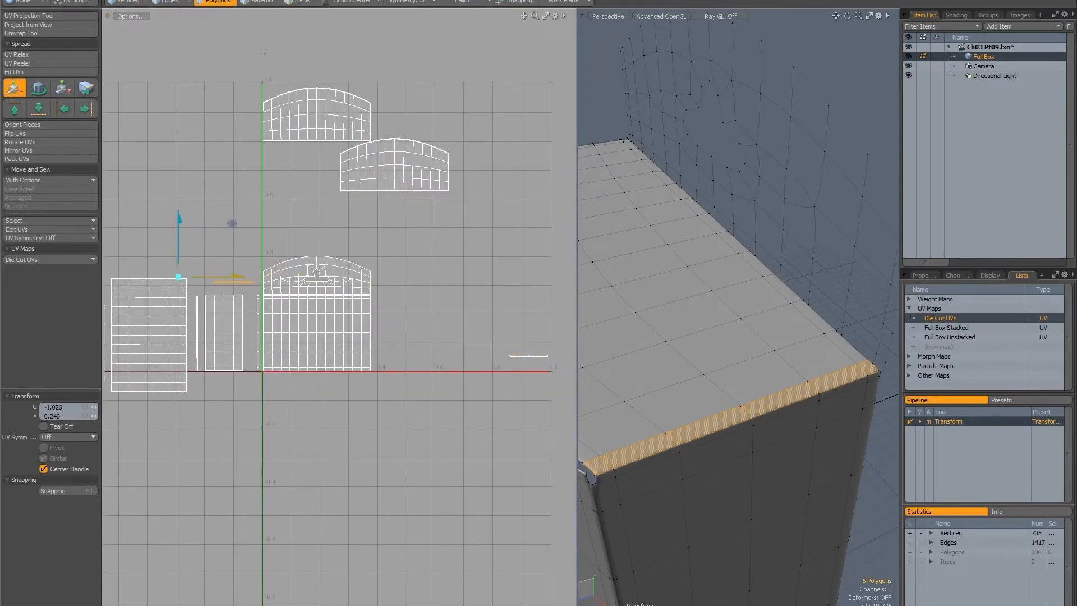
pyautogui.keyDown('alt'); pyautogui.keyDown('shift'); pyautogui.moveTo(337, 246); pyautogui.dragTo(366, 242); pyautogui.keyUp('shift'); pyautogui.keyUp('alt')
pyautogui.press('space')
# Move the curved top panel's UV island above the top-bevel strip of the side-panel island.
pyautogui.click(659, 320)
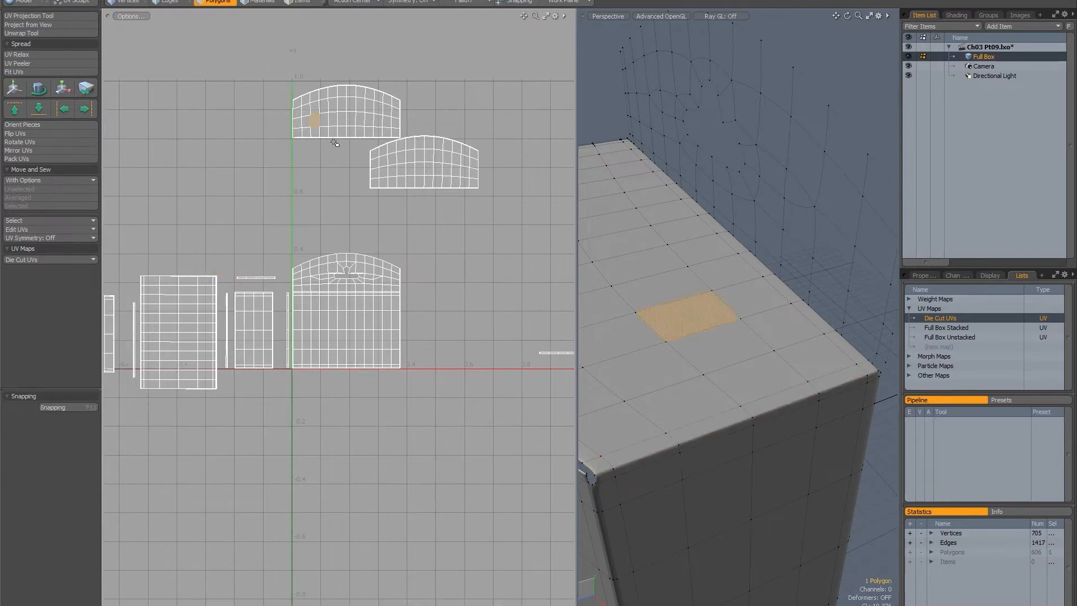
pyautogui.doubleClick(335, 124)
pyautogui.press('w')
pyautogui.moveTo(259, 158); pyautogui.dragTo(168, 252)
pyautogui.keyDown('alt'); pyautogui.keyDown('shift'); pyautogui.moveTo(463, 317); pyautogui.dragTo(351, 254); pyautogui.keyUp('shift'); pyautogui.keyUp('alt')
pyautogui.press('space')
# Move the remaining horizontal bevel strip to just below the side-panel island, offset U -1.048, V -0.118.
pyautogui.moveTo(336, 291); pyautogui.dragTo(336, 303, button='right')
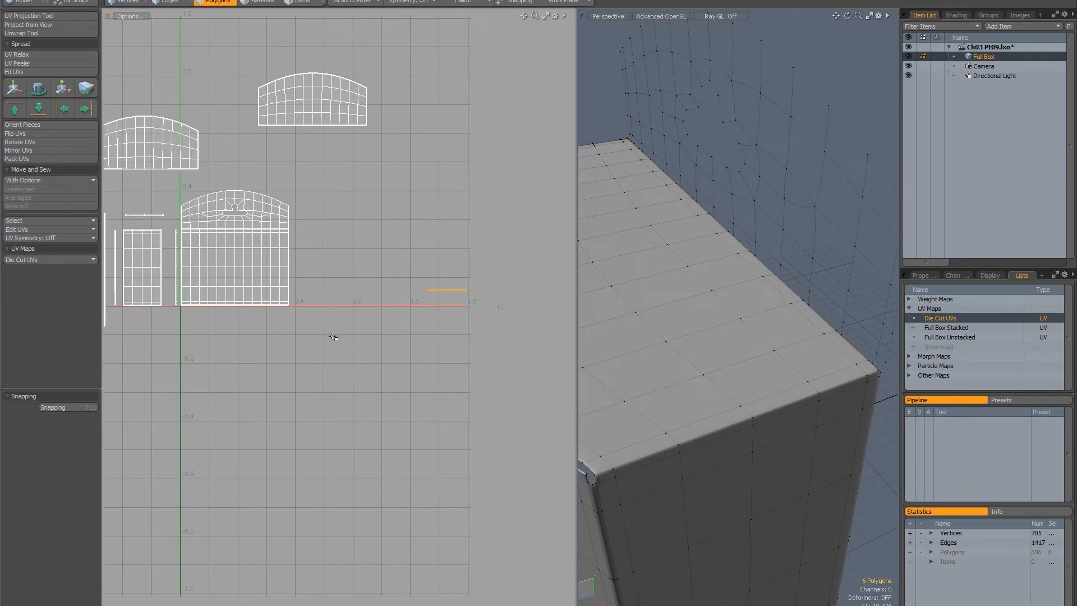
pyautogui.press('w')
pyautogui.keyDown('alt'); pyautogui.keyDown('shift'); pyautogui.moveTo(255, 274); pyautogui.dragTo(326, 259); pyautogui.keyUp('shift'); pyautogui.keyUp('alt')
pyautogui.moveTo(425, 229)
pyautogui.mouseDown()
pyautogui.moveTo(138, 283)
pyautogui.moveTo(121, 262)
pyautogui.mouseUp()
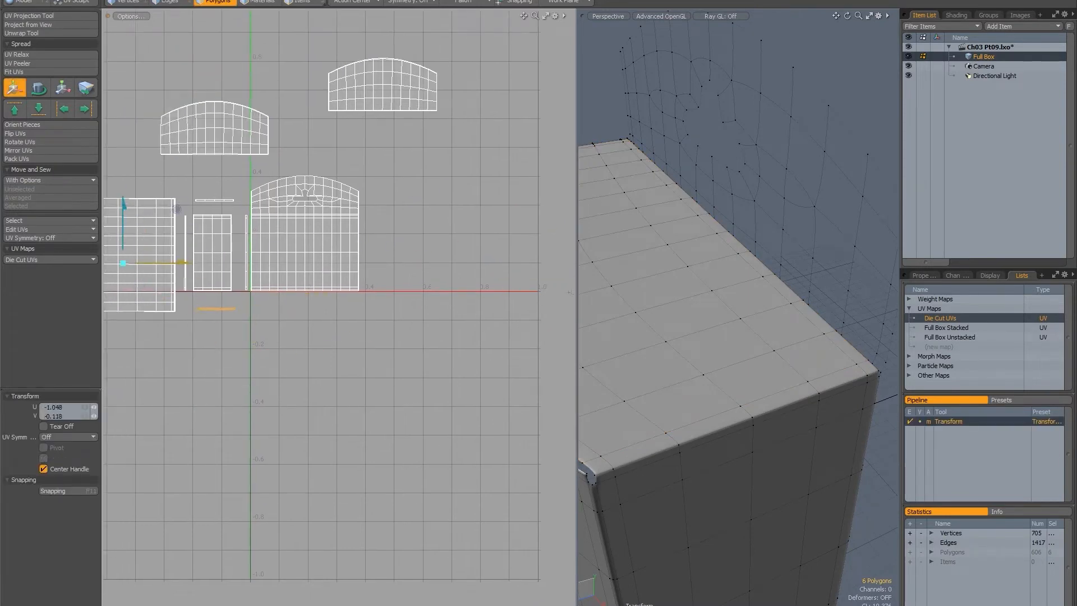
pyautogui.press('space')
# Move the remaining curved panel's UV island below the lower bevel strip and clear the selection.
pyautogui.doubleClick(359, 87)
pyautogui.press('w')
pyautogui.moveTo(288, 106); pyautogui.dragTo(121, 372)
pyautogui.keyDown('alt'); pyautogui.keyDown('shift'); pyautogui.moveTo(223, 266); pyautogui.dragTo(474, 246); pyautogui.keyUp('shift'); pyautogui.keyUp('alt')
pyautogui.press('space')
pyautogui.click(376, 252)
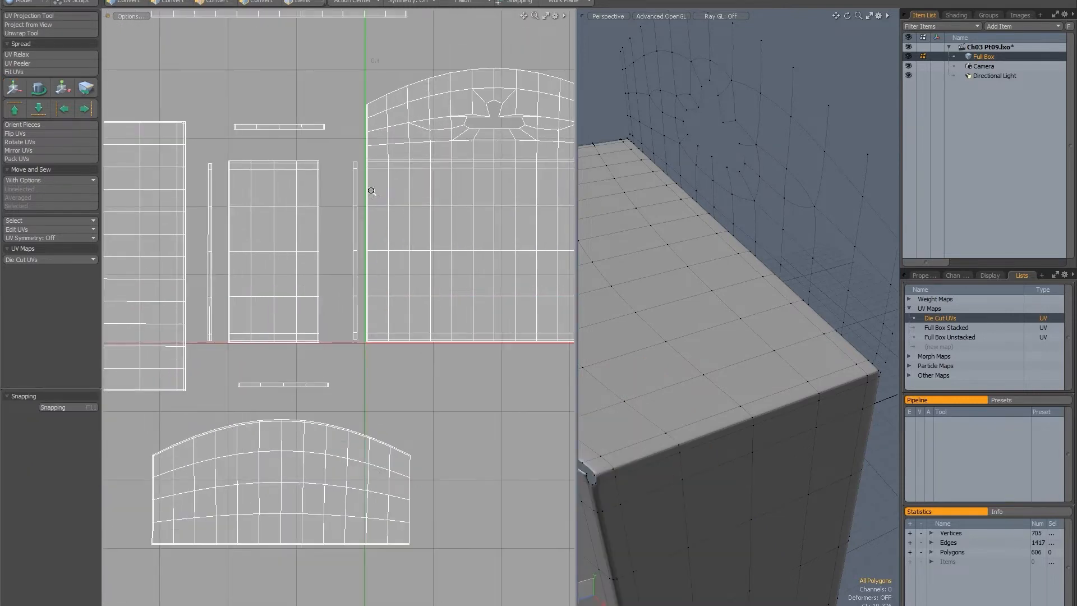
# Select edges along the back-facing side of the strip between the side and back islands to locate them on the box.
pyautogui.keyDown('ctrl'); pyautogui.keyDown('alt'); pyautogui.moveTo(372, 191); pyautogui.dragTo(379, 158); pyautogui.keyUp('alt'); pyautogui.keyUp('ctrl')
pyautogui.press('space')
pyautogui.click(346, 147)
pyautogui.keyDown('ctrl'); pyautogui.keyDown('alt'); pyautogui.moveTo(385, 216); pyautogui.dragTo(351, 204); pyautogui.keyUp('alt'); pyautogui.keyUp('ctrl')
pyautogui.keyDown('alt'); pyautogui.moveTo(704, 383); pyautogui.dragTo(695, 286); pyautogui.keyUp('alt')
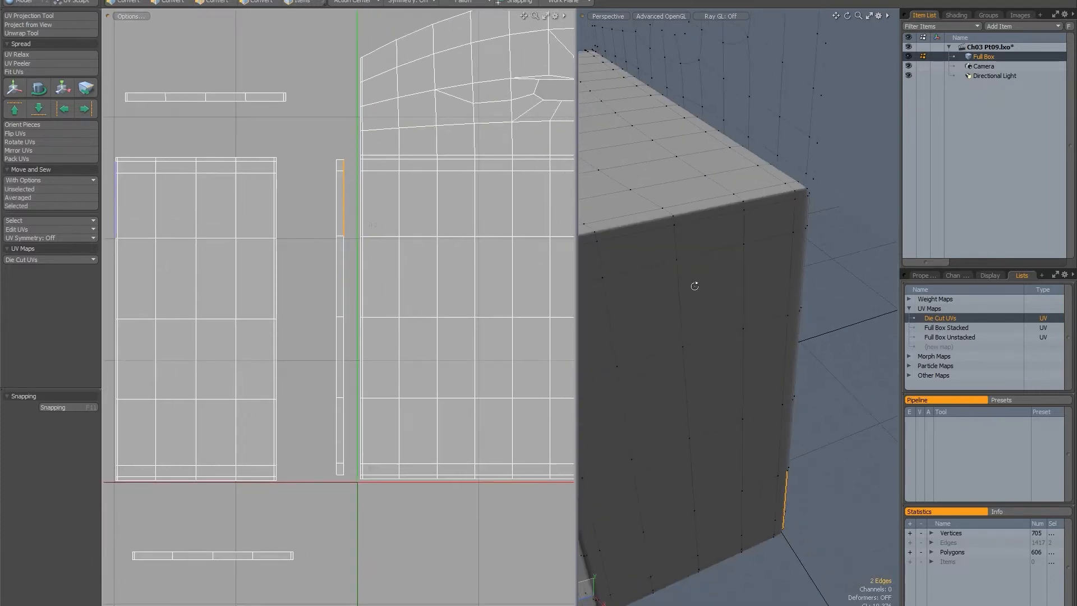
pyautogui.keyDown('alt'); pyautogui.moveTo(738, 347); pyautogui.dragTo(647, 303); pyautogui.keyUp('alt')
pyautogui.press('Up')
pyautogui.press('Up')
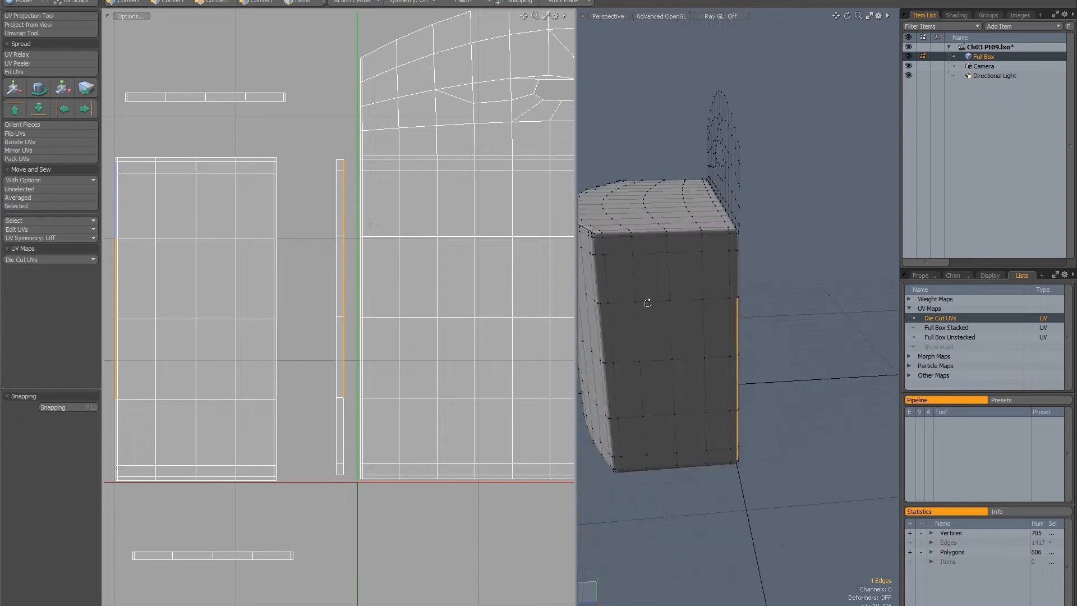
# Select the strip's full back-facing edge and examine which neighbouring island's edge it matches.
pyautogui.keyDown('alt'); pyautogui.keyDown('shift'); pyautogui.moveTo(293, 257); pyautogui.dragTo(384, 259); pyautogui.keyUp('shift'); pyautogui.keyUp('alt')
pyautogui.keyDown('alt'); pyautogui.moveTo(766, 281); pyautogui.dragTo(865, 441); pyautogui.keyUp('alt')
pyautogui.keyDown('alt'); pyautogui.keyDown('shift'); pyautogui.moveTo(440, 198); pyautogui.dragTo(356, 177); pyautogui.keyUp('shift'); pyautogui.keyUp('alt')
pyautogui.click(347, 159)
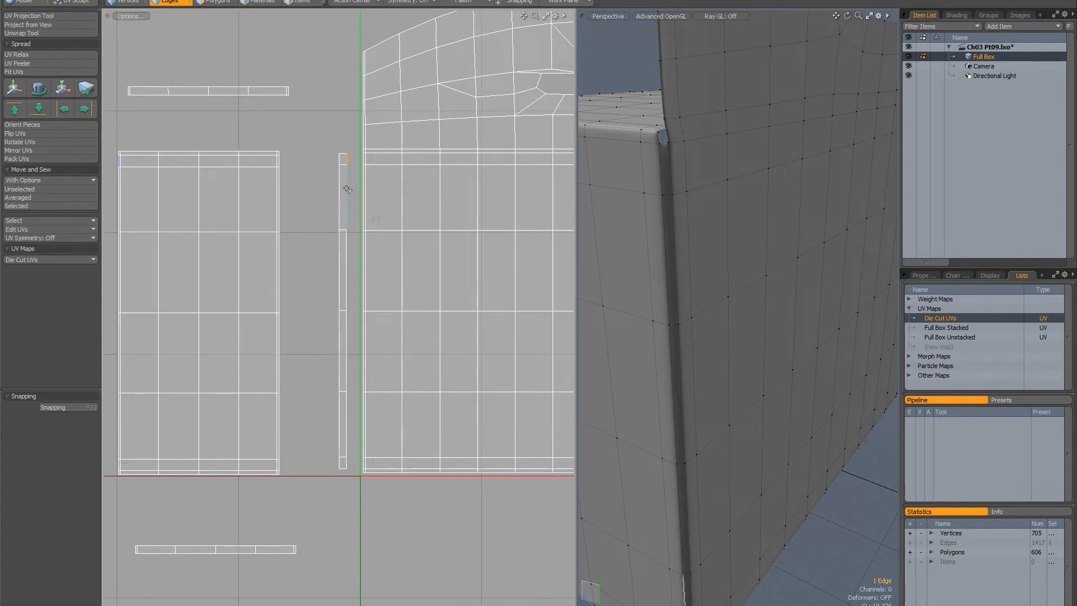
pyautogui.press('Up')
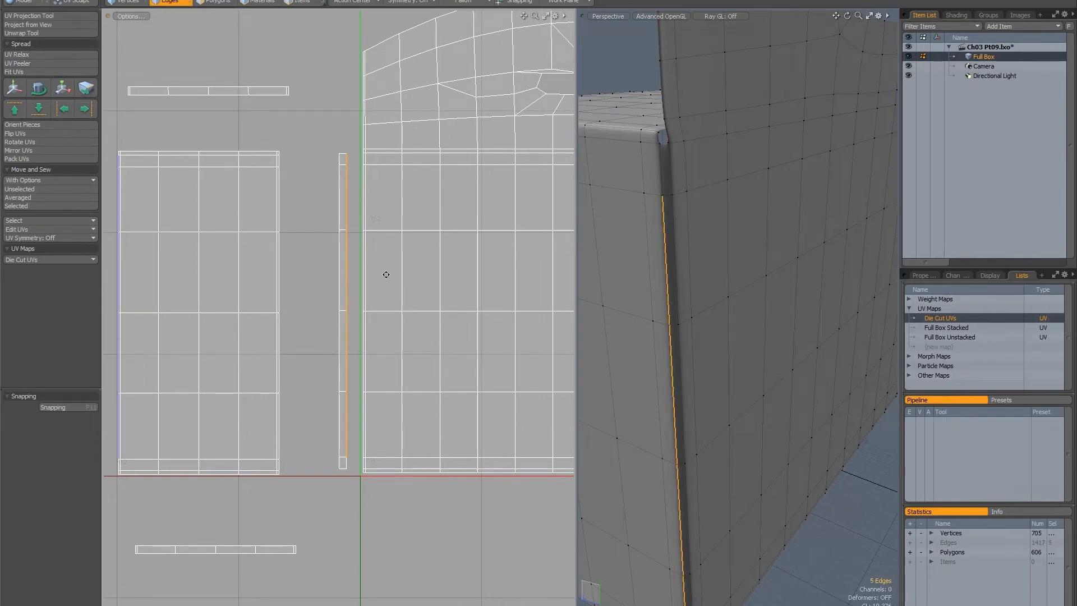
pyautogui.keyDown('alt'); pyautogui.moveTo(414, 221); pyautogui.dragTo(364, 266); pyautogui.keyUp('alt')
pyautogui.keyDown('alt'); pyautogui.scroll(-6, 390, 272); pyautogui.keyUp('alt')
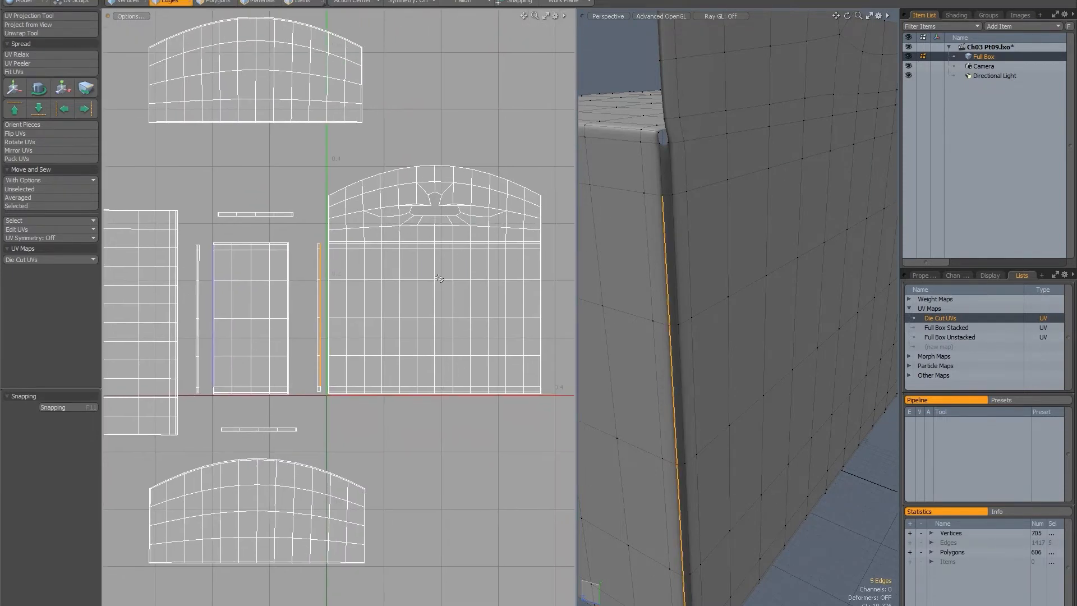
pyautogui.scroll(5, 275, 255)
# Select edges on the strip's side-panel-facing side to check which island edge they correspond to.
pyautogui.click(384, 235)
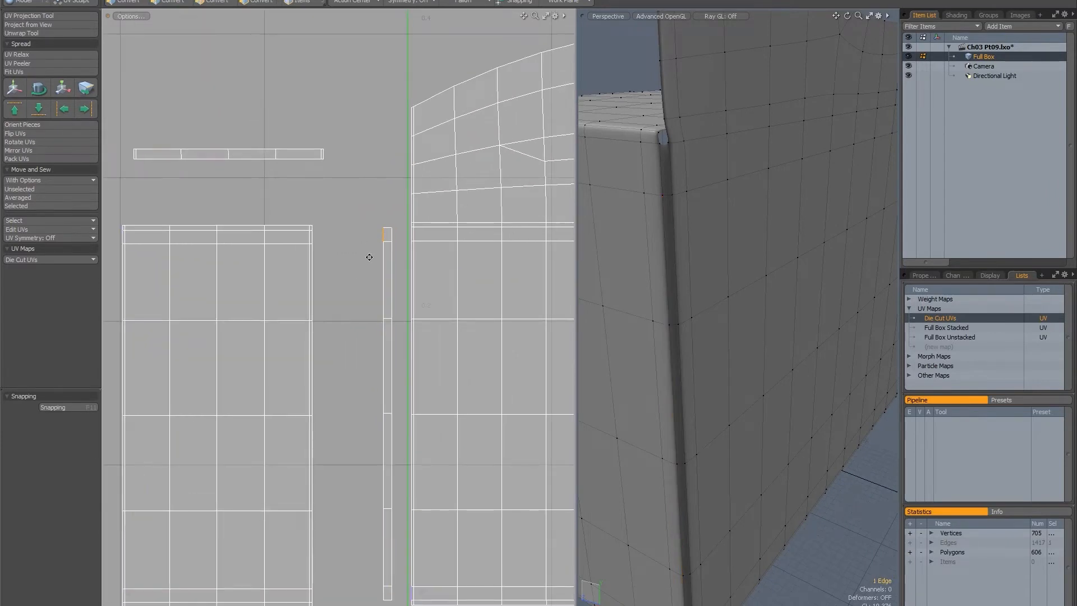
pyautogui.keyDown('alt'); pyautogui.moveTo(369, 257); pyautogui.dragTo(369, 194); pyautogui.keyUp('alt')
pyautogui.keyDown('shift'); pyautogui.click(376, 189); pyautogui.keyUp('shift')
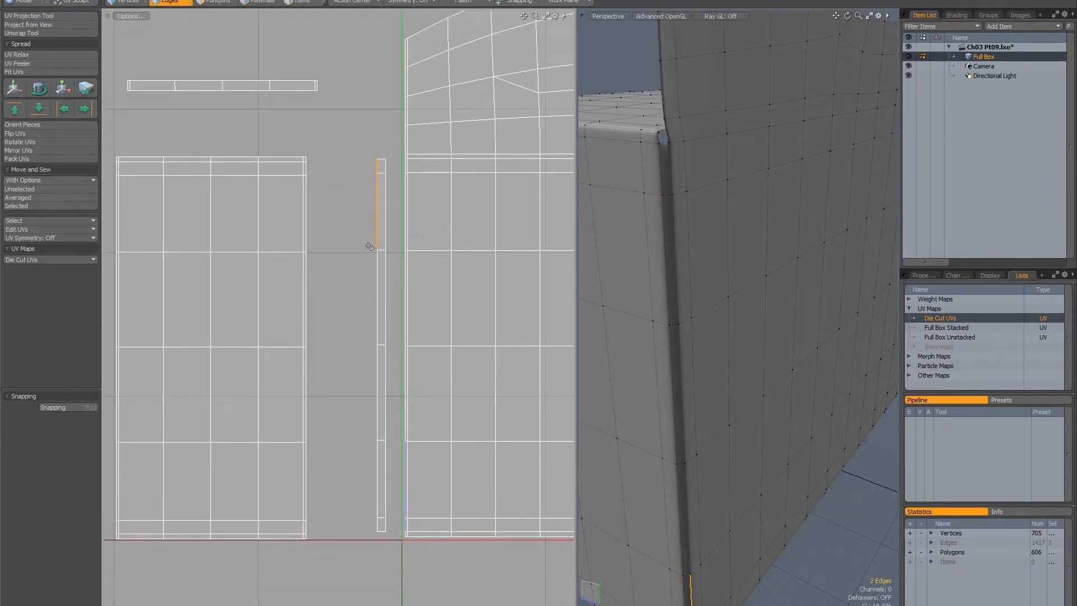
pyautogui.keyDown('shift'); pyautogui.click(374, 286); pyautogui.keyUp('shift')
# Select all polygons of the strip between the side and back islands and rotate its UV island half a turn.
pyautogui.press('3')
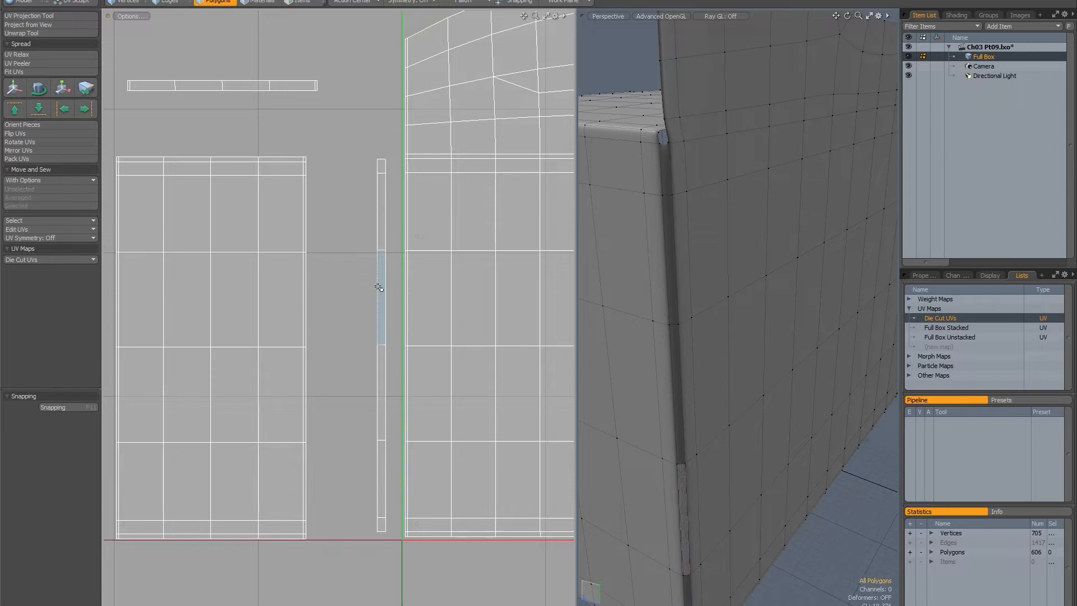
pyautogui.click(382, 290)
pyautogui.doubleClick(382, 290)
pyautogui.press('w')
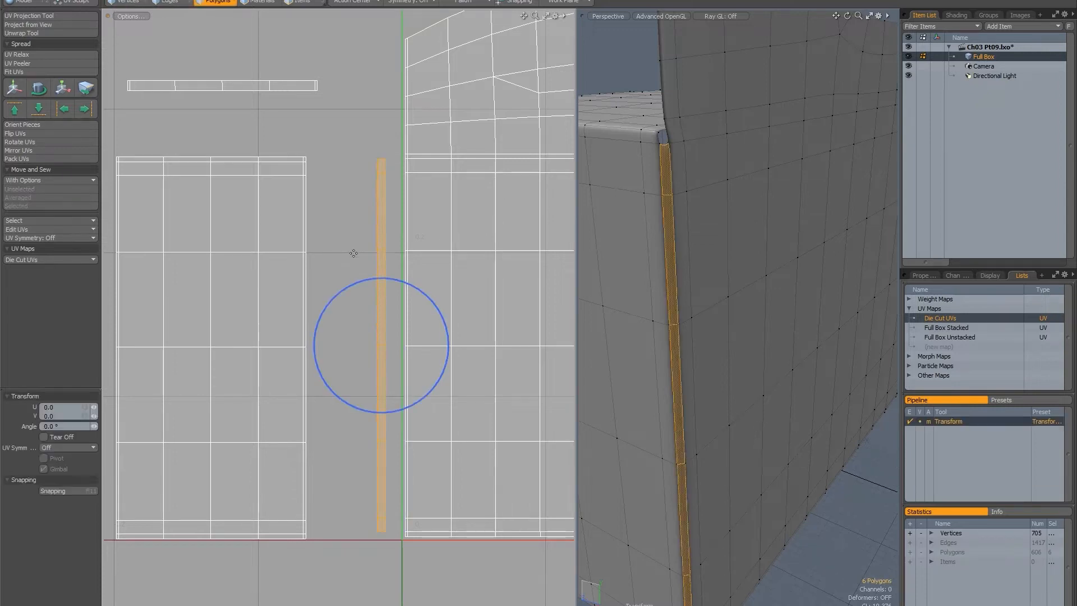
pyautogui.moveTo(395, 286); pyautogui.dragTo(337, 391)
pyautogui.keyDown('alt'); pyautogui.moveTo(358, 304); pyautogui.dragTo(341, 291); pyautogui.keyUp('alt')
pyautogui.press('space')
# Select the strip's full back-facing edge and join it to the back island with Move and Sew Averaged.
pyautogui.press('2')
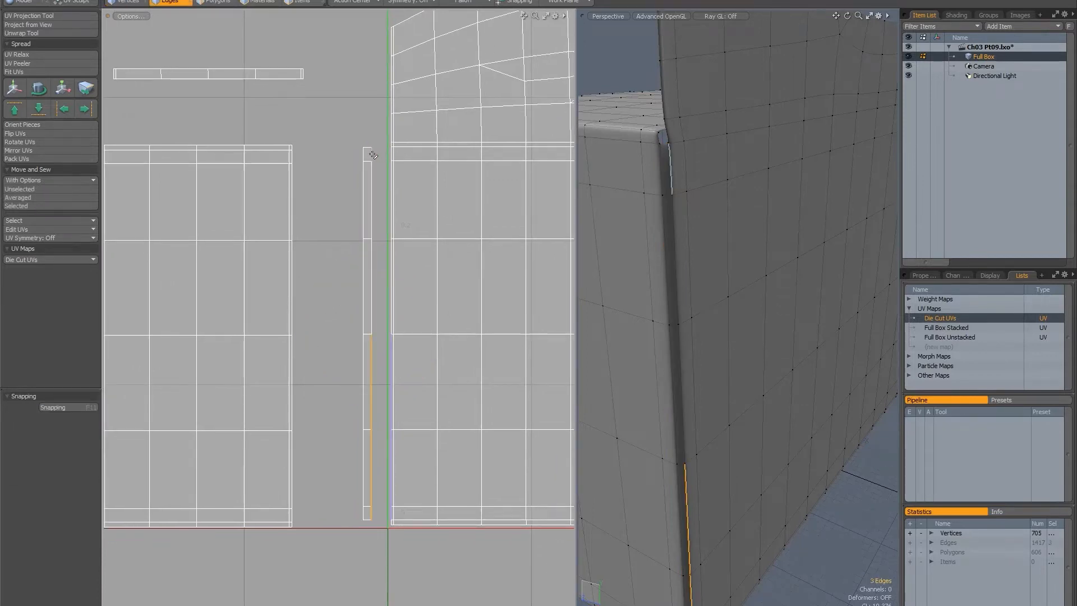
pyautogui.click(373, 157)
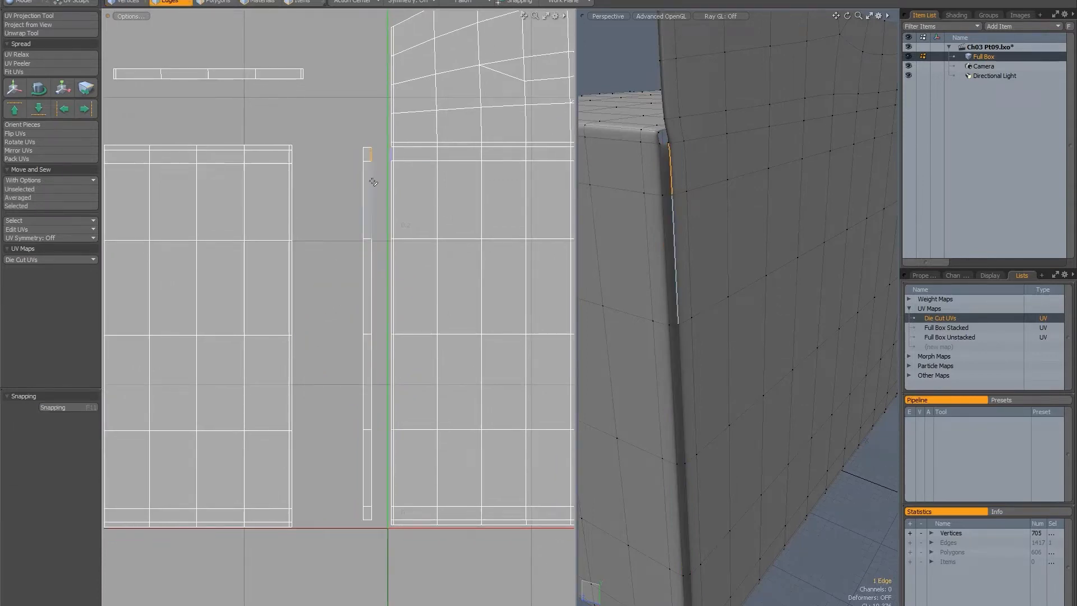
pyautogui.keyDown('shift'); pyautogui.click(373, 183); pyautogui.keyUp('shift')
pyautogui.press('Up')
pyautogui.press('Up')
pyautogui.press('Up')
pyautogui.press('Up')
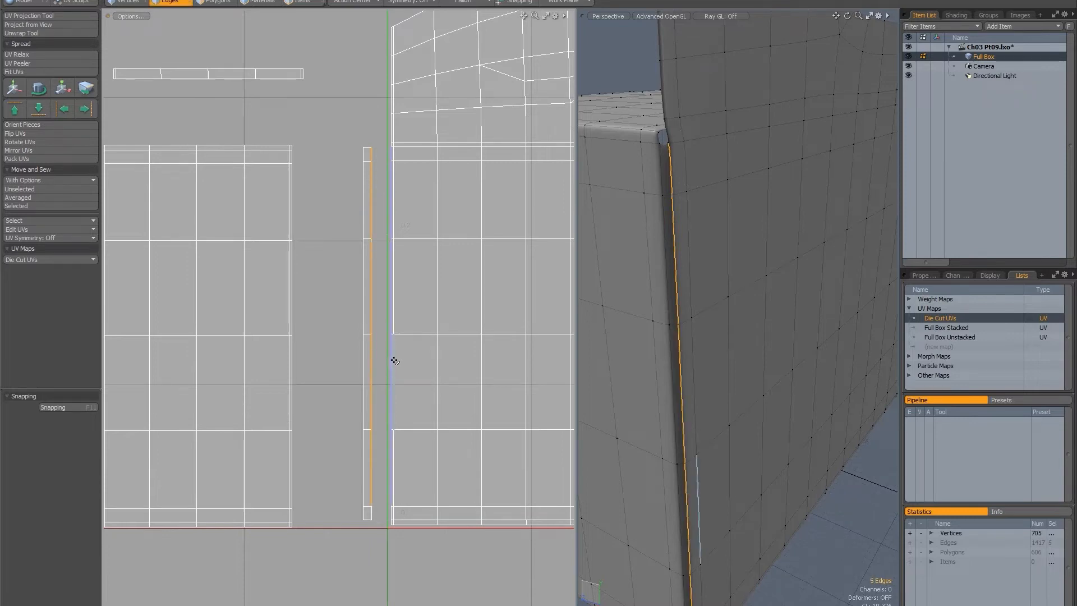
pyautogui.moveTo(373, 316); pyautogui.dragTo(325, 320, button='middle')
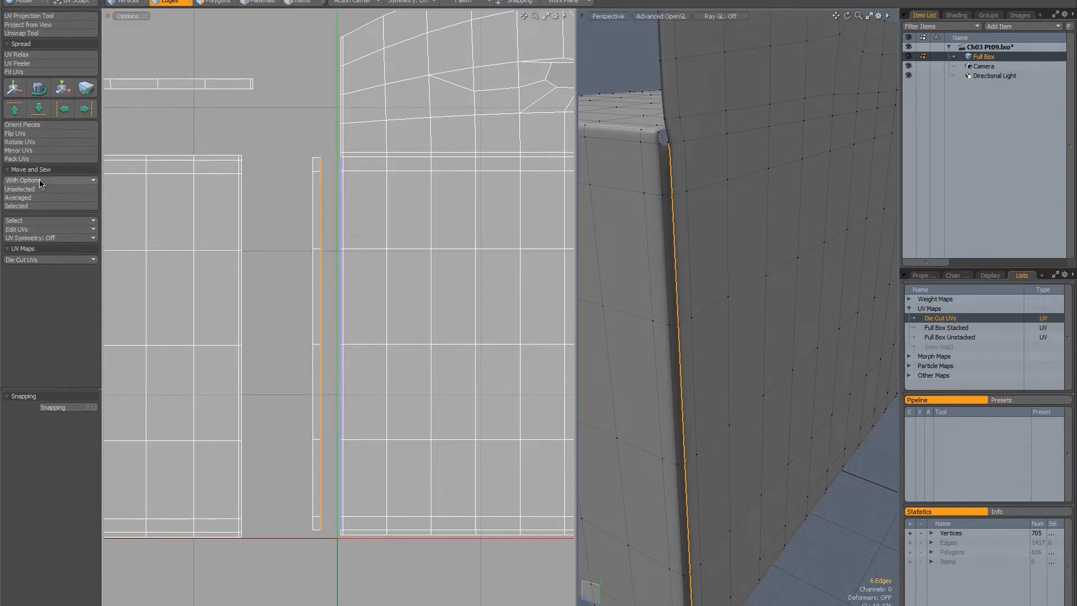
pyautogui.click(29, 198)
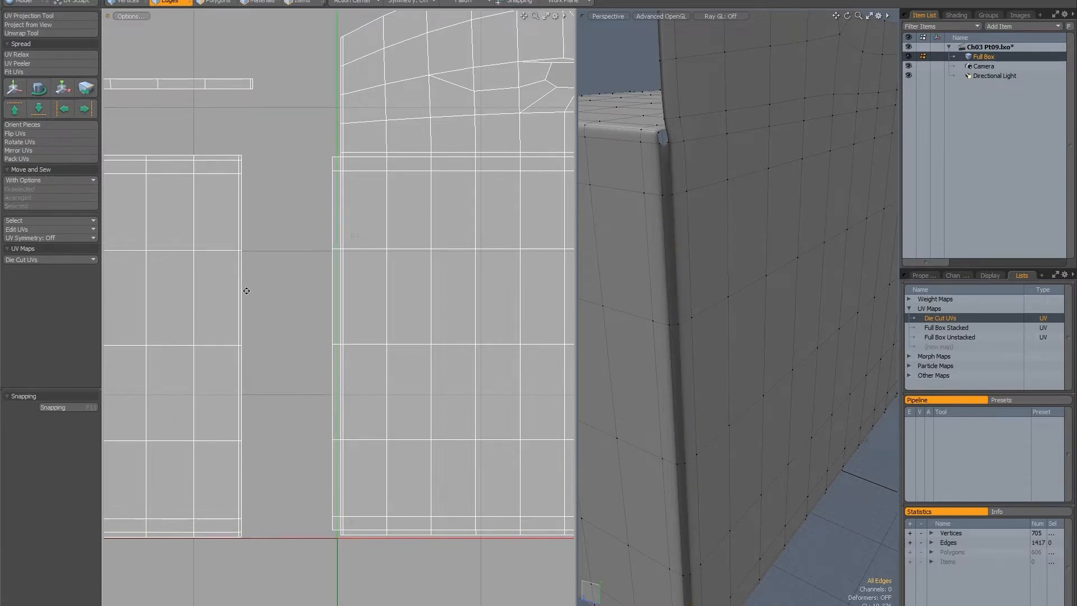
# Select the full outer edge of the sewn strip and attach the side island to it with Move and Sew Selected.
pyautogui.moveTo(245, 291); pyautogui.dragTo(369, 162, button='middle')
pyautogui.click(371, 159)
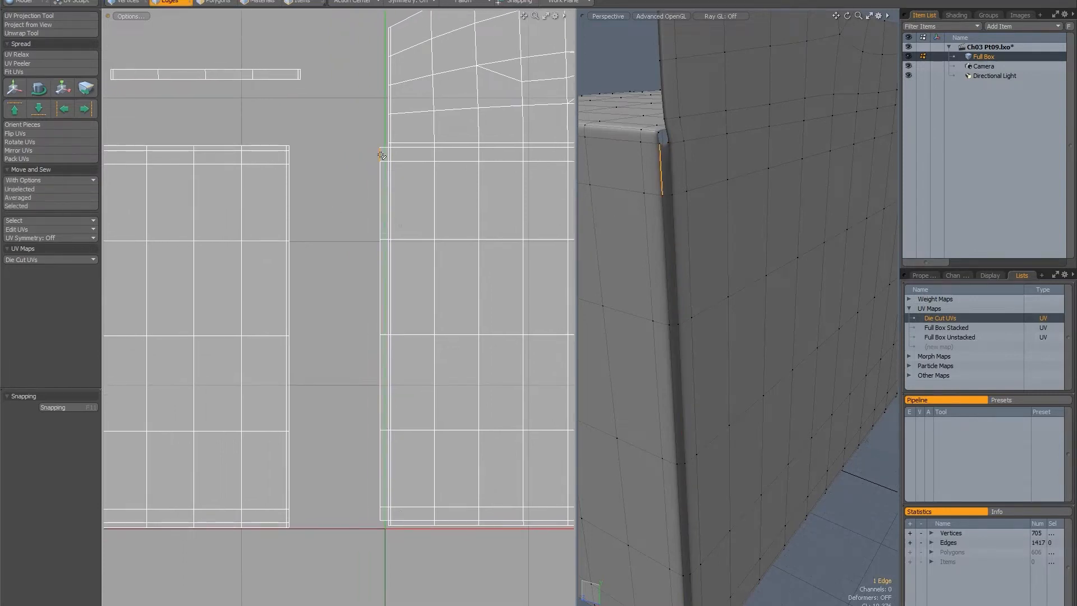
pyautogui.keyDown('shift'); pyautogui.click(370, 192); pyautogui.keyUp('shift')
pyautogui.scroll(-3, 332, 283)
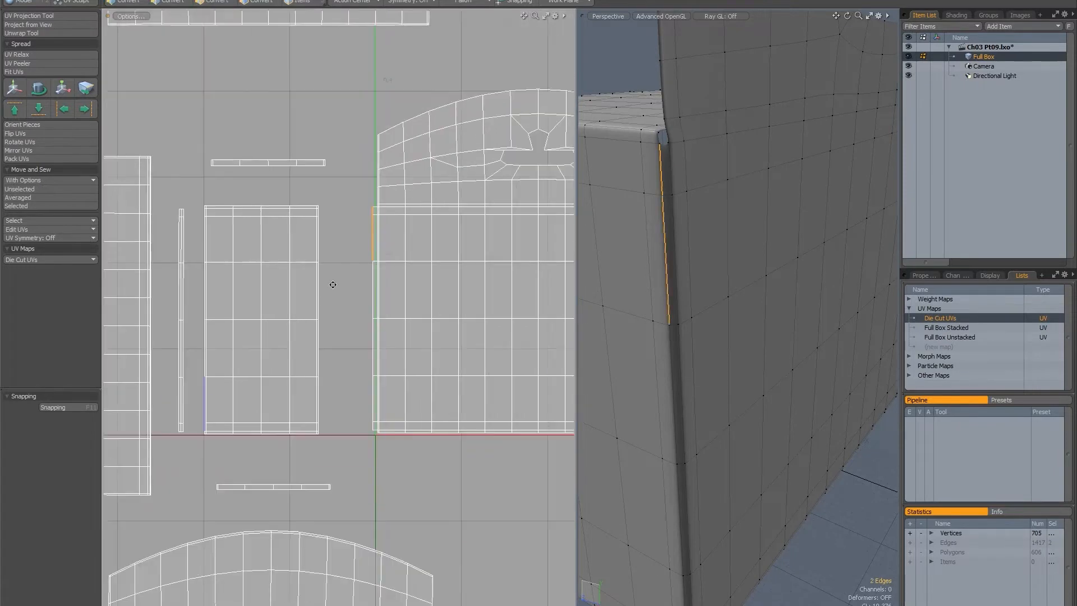
pyautogui.moveTo(331, 284); pyautogui.dragTo(372, 234, button='middle')
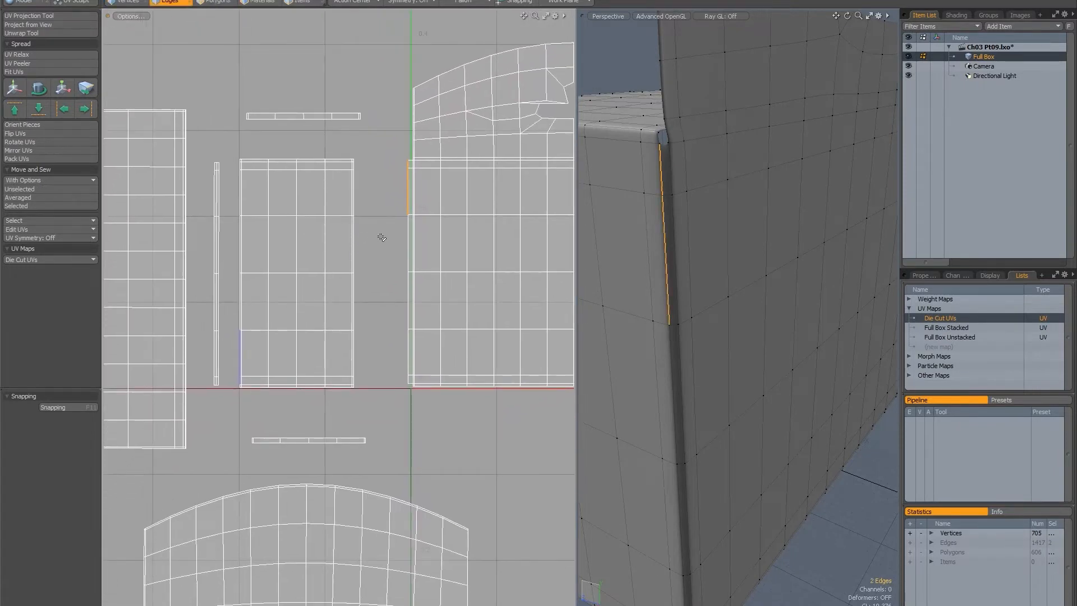
pyautogui.press('l')
pyautogui.keyDown('alt'); pyautogui.moveTo(305, 253); pyautogui.dragTo(294, 203); pyautogui.keyUp('alt')
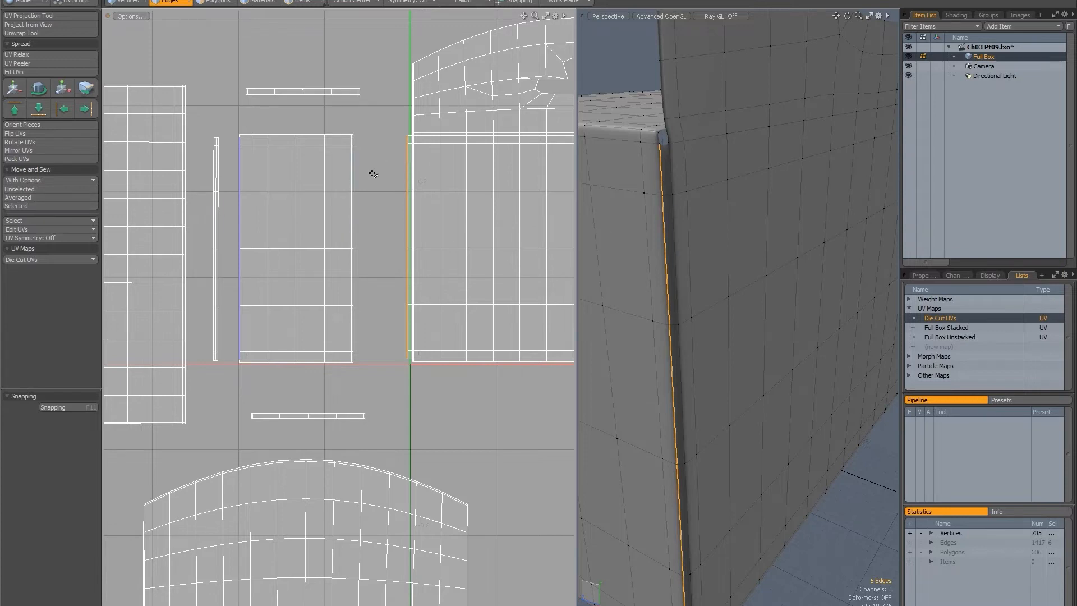
pyautogui.click(25, 206)
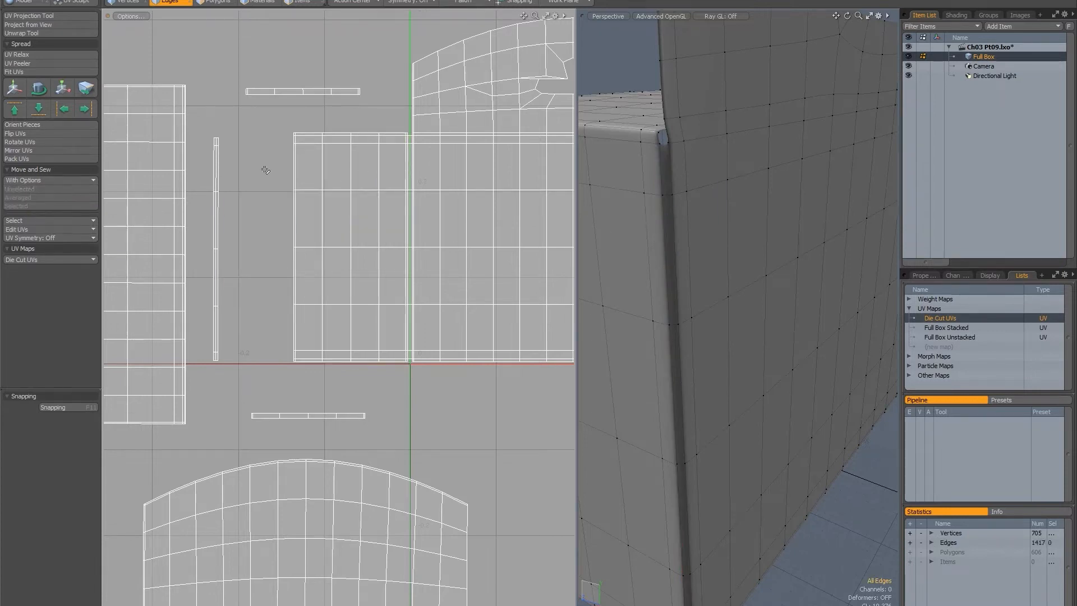
# Select the matching long edge of the next loose strip and join it to the side island's outer edge with Move and Sew Averaged.
pyautogui.scroll(3, 219, 146)
pyautogui.click(224, 170)
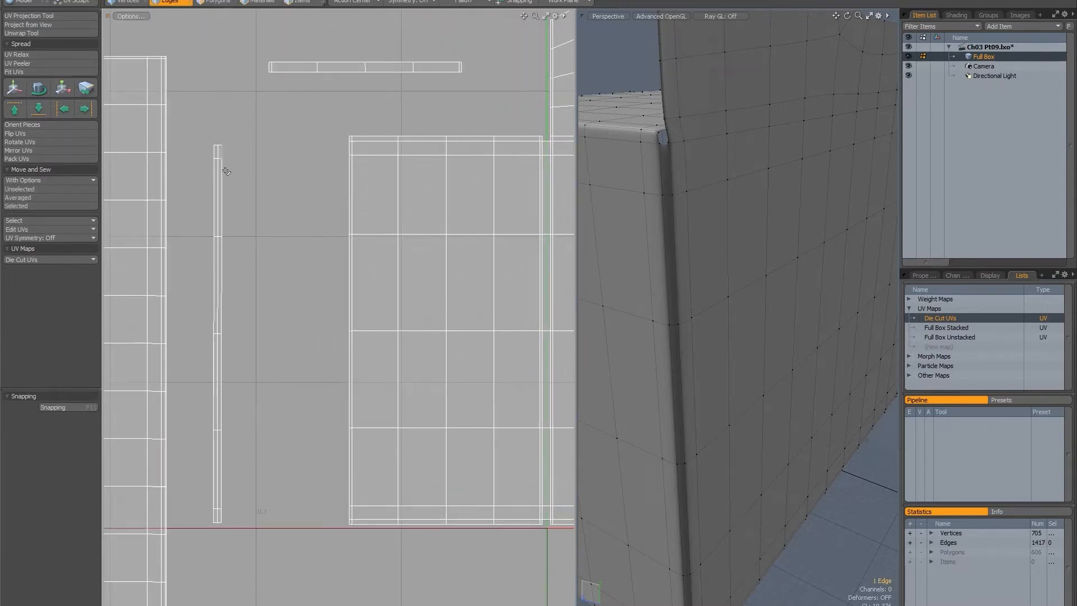
pyautogui.keyDown('alt'); pyautogui.keyDown('shift'); pyautogui.moveTo(271, 210); pyautogui.dragTo(334, 170); pyautogui.keyUp('shift'); pyautogui.keyUp('alt')
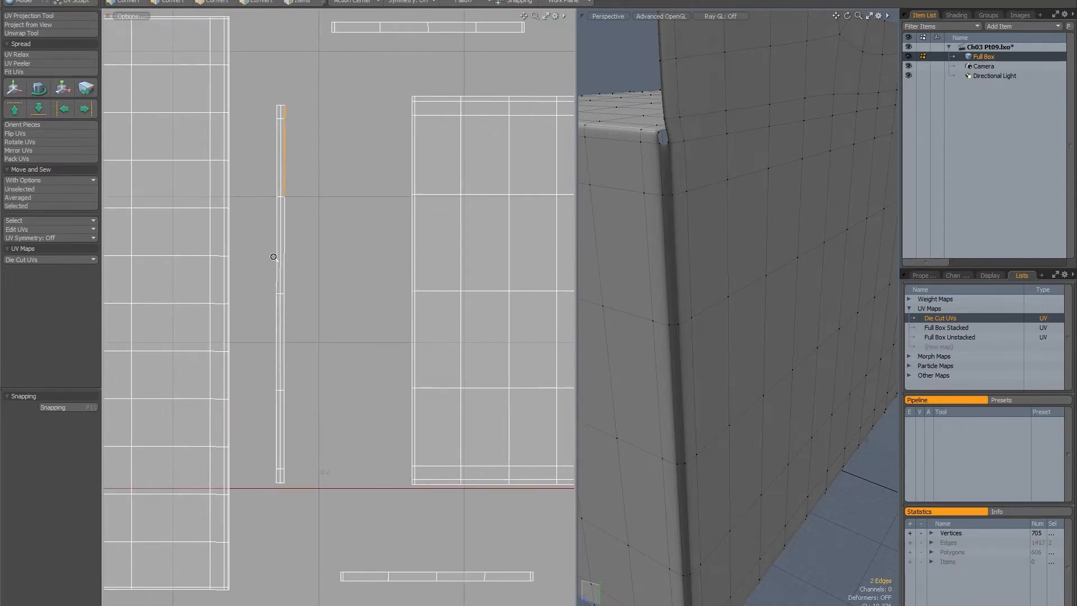
pyautogui.keyDown('ctrl'); pyautogui.keyDown('alt'); pyautogui.moveTo(273, 257); pyautogui.dragTo(248, 244); pyautogui.keyUp('alt'); pyautogui.keyUp('ctrl')
pyautogui.keyDown('alt'); pyautogui.keyDown('shift'); pyautogui.moveTo(278, 229); pyautogui.dragTo(343, 216); pyautogui.keyUp('shift'); pyautogui.keyUp('alt')
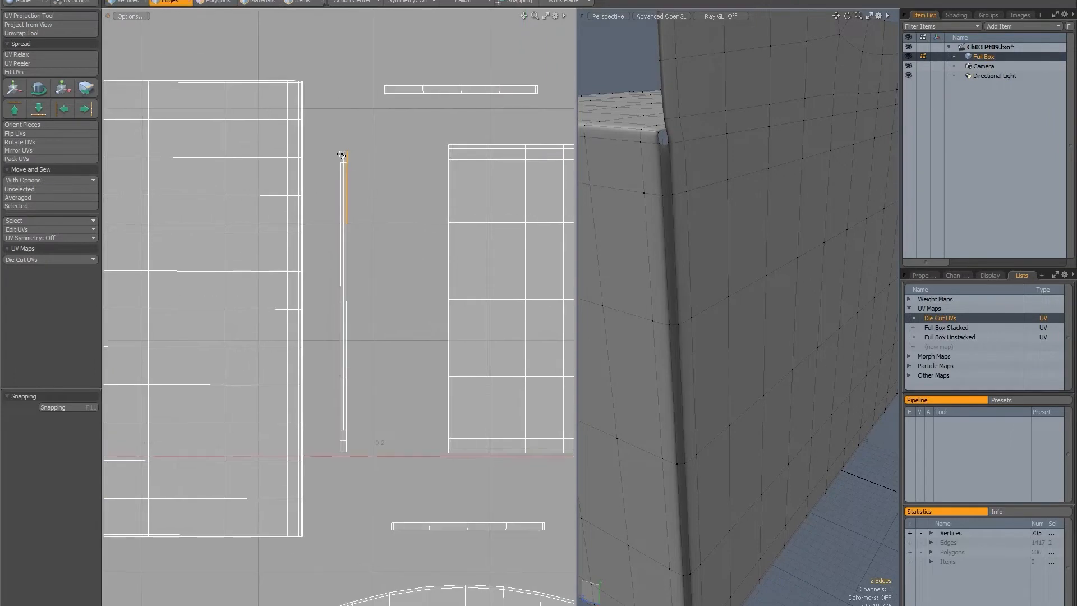
pyautogui.click(340, 158)
pyautogui.press('Up')
pyautogui.press('Up')
pyautogui.press('Up')
pyautogui.press('Up')
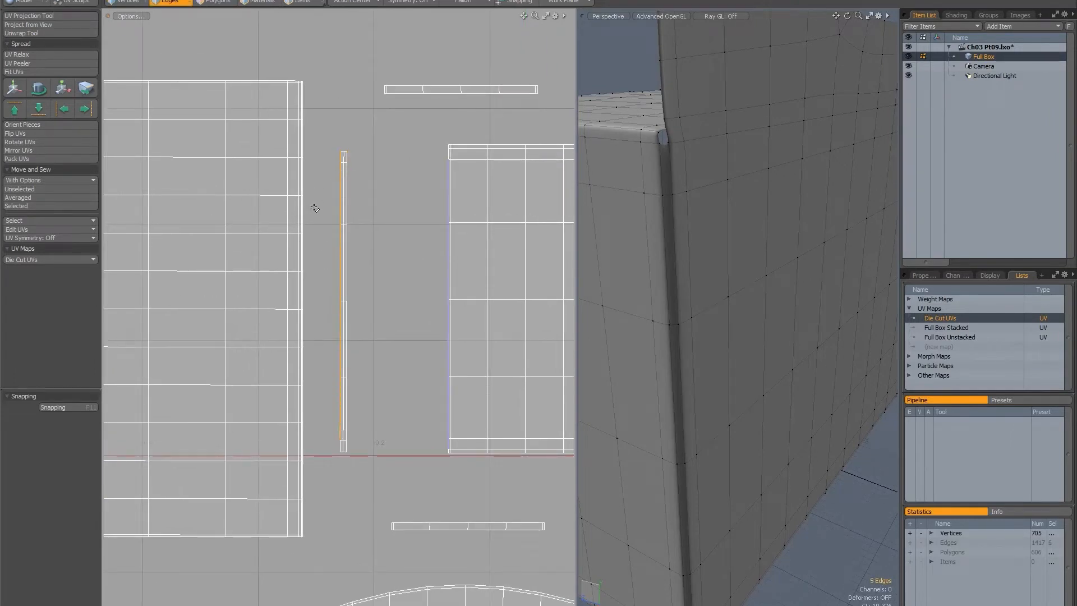
pyautogui.keyDown('alt'); pyautogui.keyDown('shift'); pyautogui.moveTo(343, 234); pyautogui.dragTo(327, 217); pyautogui.keyUp('shift'); pyautogui.keyUp('alt')
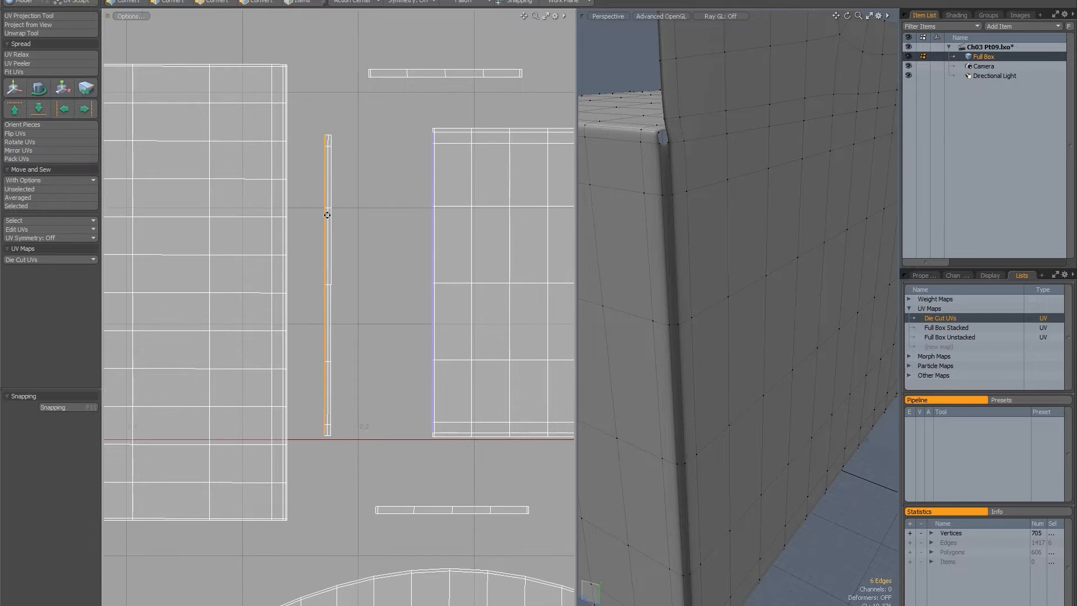
pyautogui.click(19, 197)
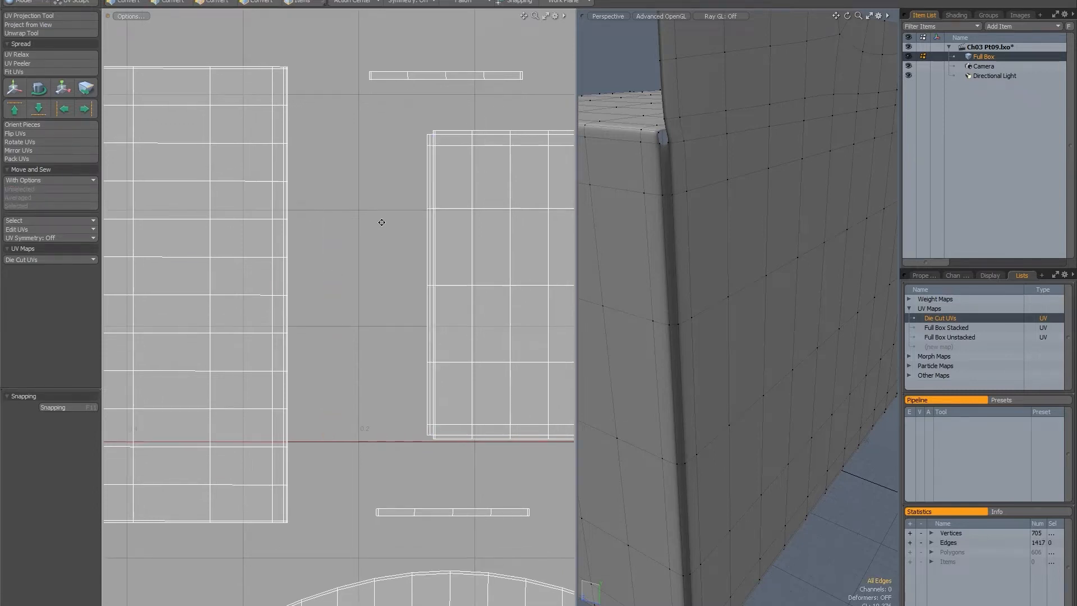
# Select the newly sewn strip's full outer edge and examine which edge of the large panel island it matches.
pyautogui.scroll(3, 405, 191)
pyautogui.click(404, 171)
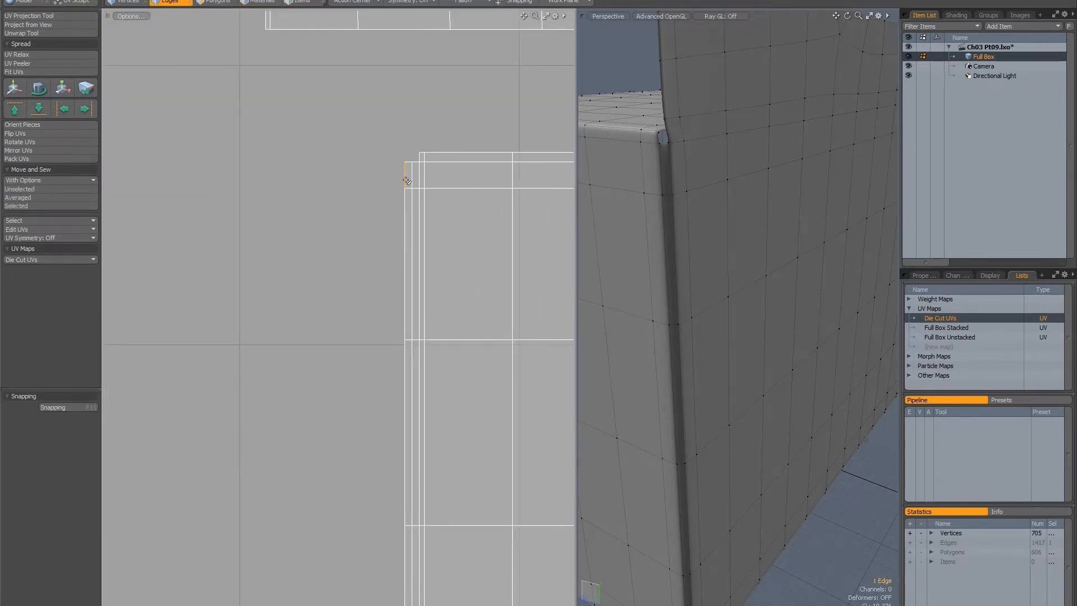
pyautogui.keyDown('shift'); pyautogui.click(405, 242); pyautogui.keyUp('shift')
pyautogui.scroll(-5, 418, 264)
pyautogui.keyDown('alt'); pyautogui.keyDown('shift'); pyautogui.moveTo(354, 245); pyautogui.dragTo(311, 116); pyautogui.keyUp('shift'); pyautogui.keyUp('alt')
pyautogui.press('Up')
pyautogui.press('Up')
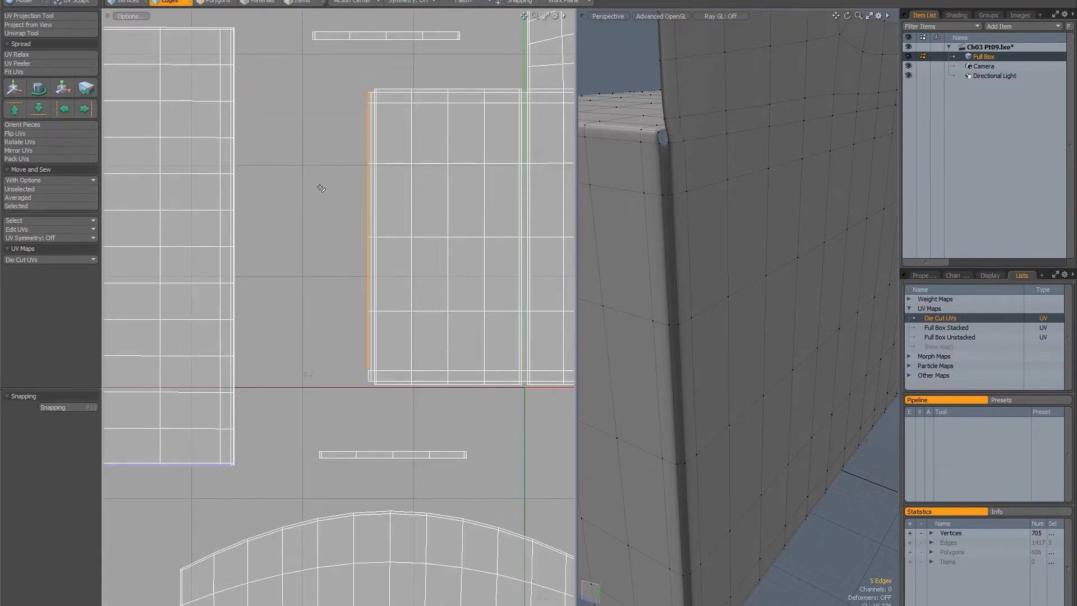
pyautogui.keyDown('alt'); pyautogui.moveTo(317, 236); pyautogui.dragTo(362, 217); pyautogui.keyUp('alt')
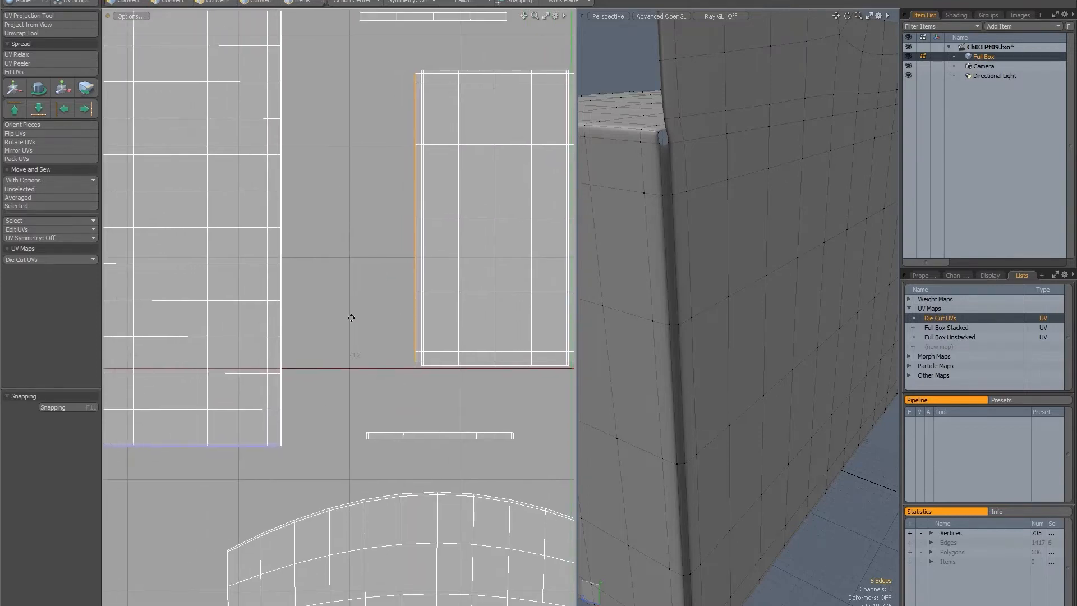
pyautogui.keyDown('alt'); pyautogui.moveTo(357, 317); pyautogui.dragTo(501, 238); pyautogui.keyUp('alt')
pyautogui.keyDown('alt'); pyautogui.moveTo(445, 271); pyautogui.dragTo(345, 328); pyautogui.keyUp('alt')
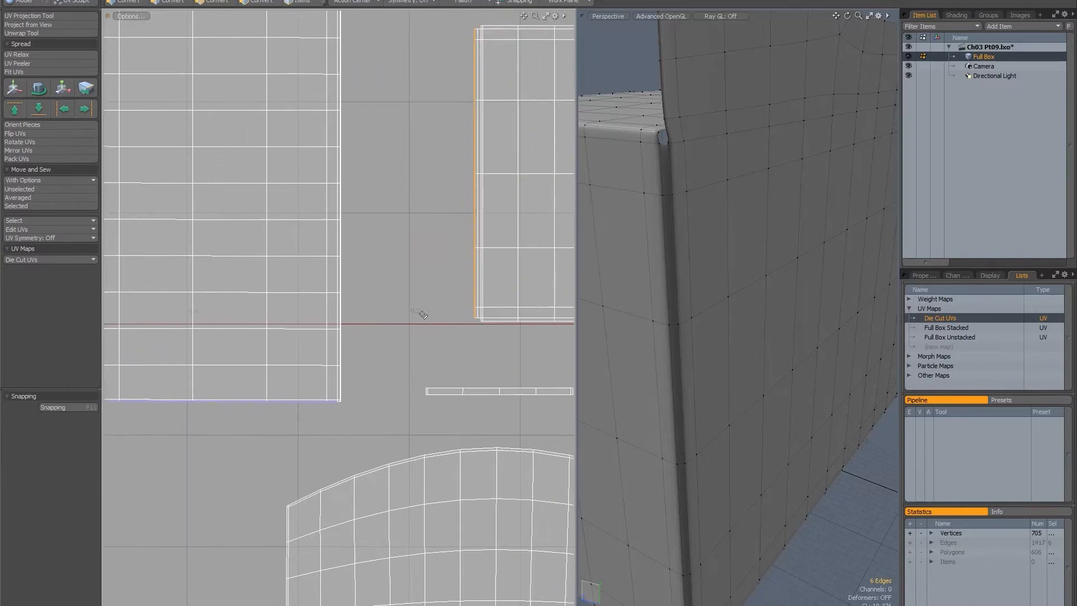
# Trace from the strip's lower outer corner to the matching lower corner of the large panel island.
pyautogui.click(472, 312)
pyautogui.scroll(-6, 407, 308)
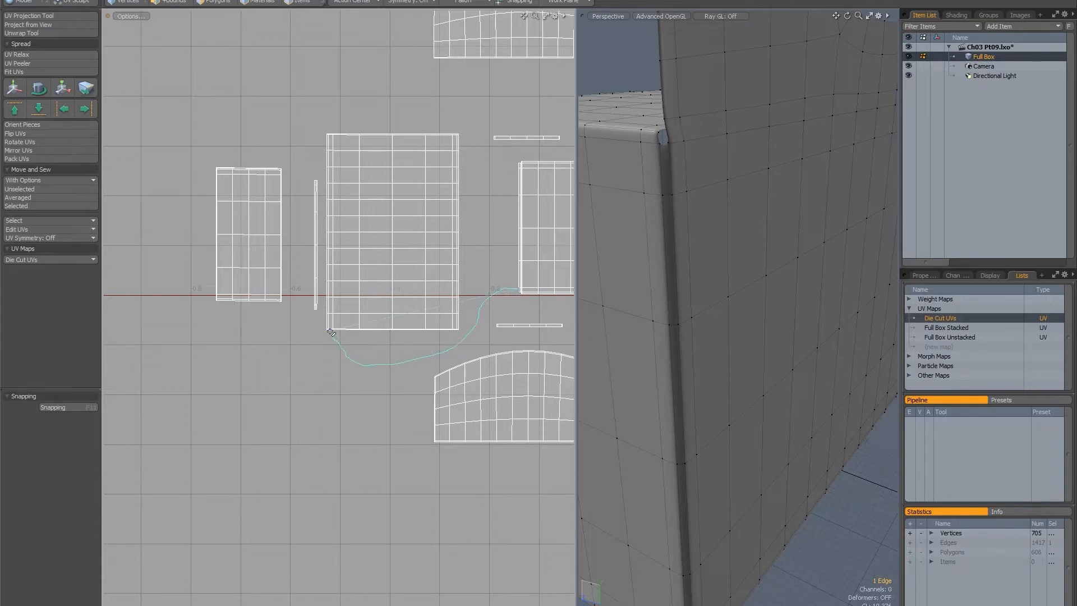
pyautogui.moveTo(331, 332); pyautogui.dragTo(331, 332, button='right')
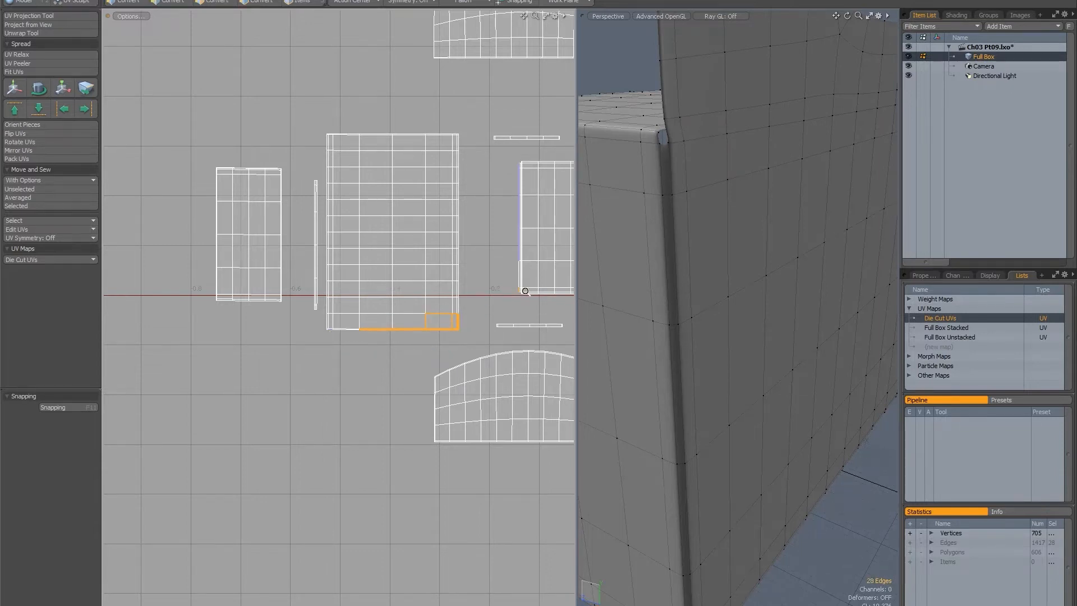
# Reselect the strip's full outer edge and attach the large panel island to it with Move and Sew Selected.
pyautogui.scroll(3, 524, 281)
pyautogui.click(521, 289)
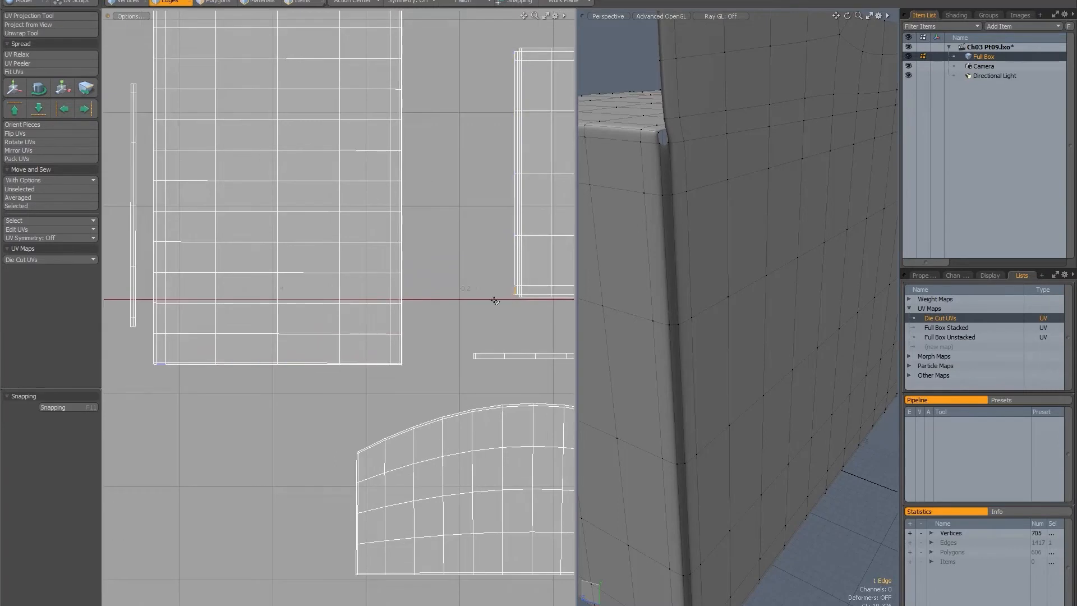
pyautogui.keyDown('shift'); pyautogui.click(515, 270); pyautogui.keyUp('shift')
pyautogui.press('Up')
pyautogui.press('Up')
pyautogui.press('Up')
pyautogui.press('Up')
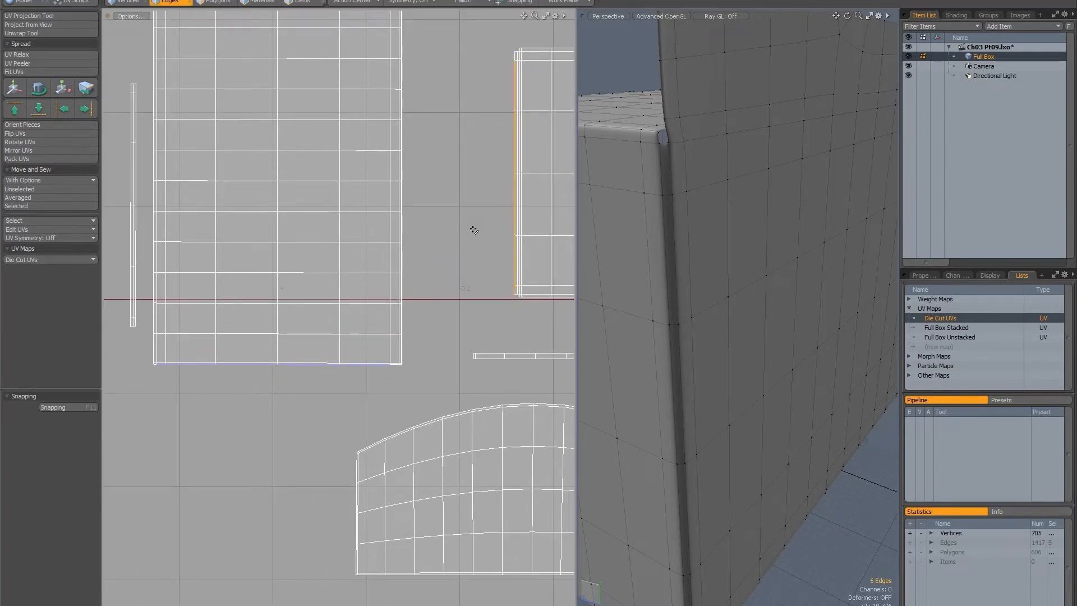
pyautogui.keyDown('alt'); pyautogui.moveTo(459, 231); pyautogui.dragTo(427, 241); pyautogui.keyUp('alt')
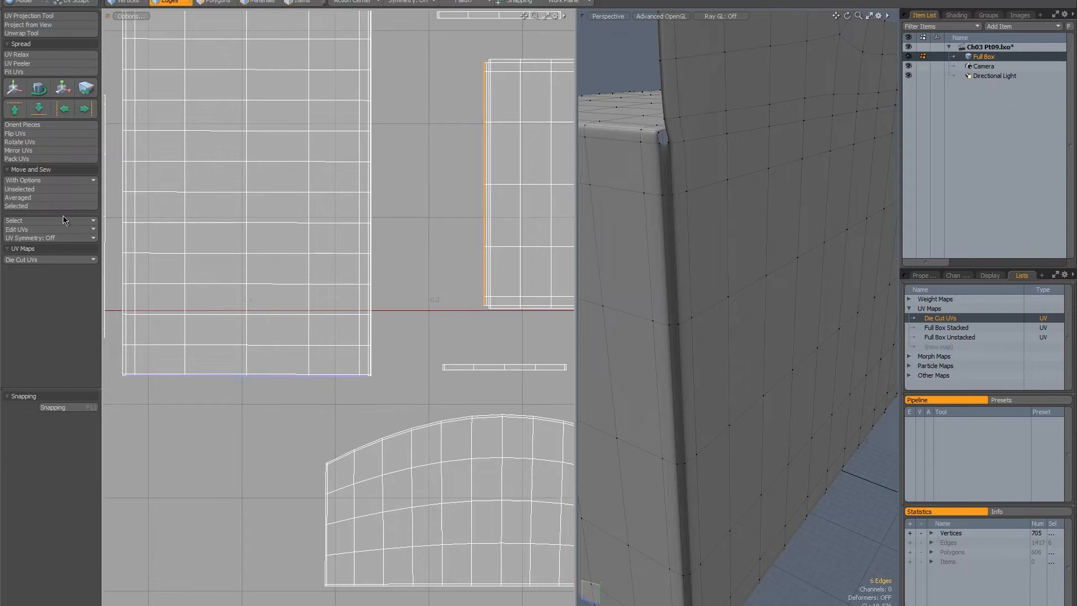
pyautogui.click(29, 207)
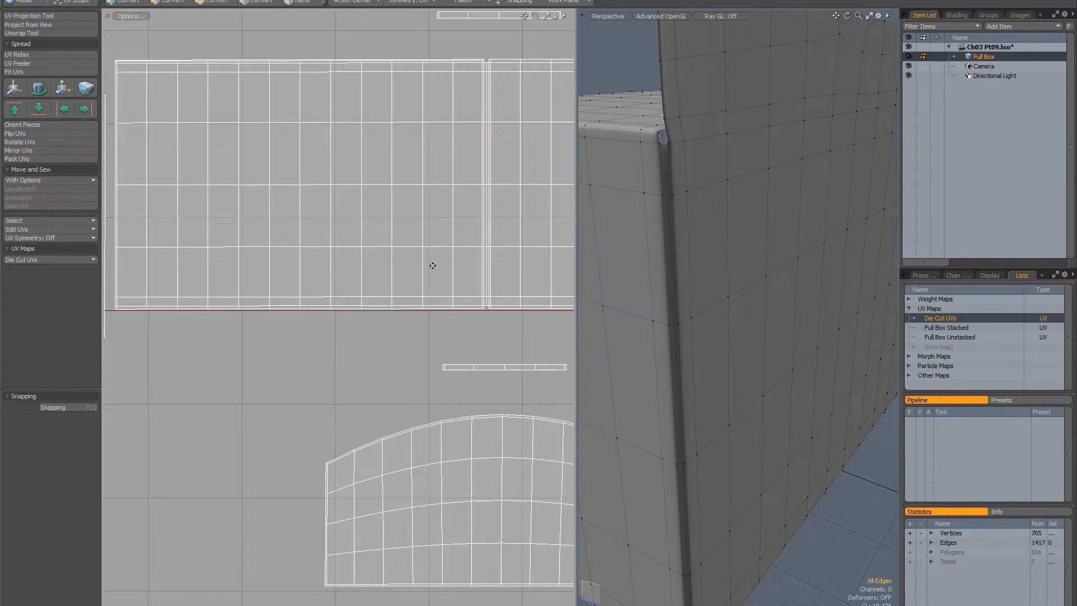
# Select edges along the remaining vertical strip's side facing the large panel and examine which panel edges they match.
pyautogui.scroll(-3, 433, 264)
pyautogui.keyDown('alt'); pyautogui.moveTo(324, 250); pyautogui.dragTo(461, 337); pyautogui.keyUp('alt')
pyautogui.keyDown('ctrl'); pyautogui.keyDown('alt'); pyautogui.moveTo(355, 242); pyautogui.dragTo(465, 235); pyautogui.keyUp('alt'); pyautogui.keyUp('ctrl')
pyautogui.keyDown('alt'); pyautogui.moveTo(380, 226); pyautogui.dragTo(326, 195); pyautogui.keyUp('alt')
pyautogui.click(316, 231)
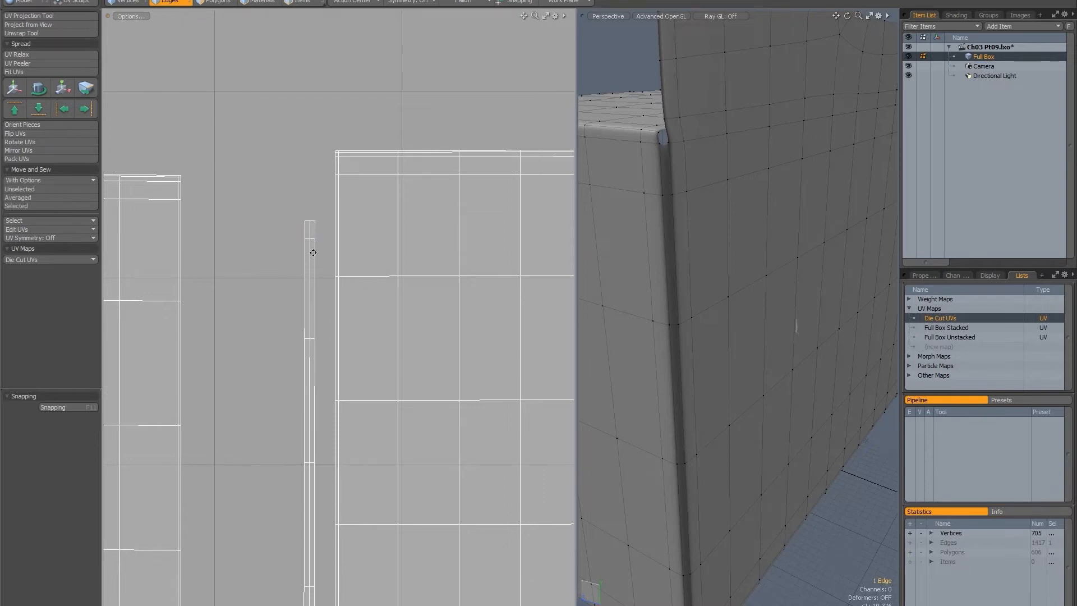
pyautogui.keyDown('ctrl'); pyautogui.keyDown('alt'); pyautogui.moveTo(337, 302); pyautogui.dragTo(312, 229); pyautogui.keyUp('alt'); pyautogui.keyUp('ctrl')
pyautogui.keyDown('ctrl'); pyautogui.keyDown('alt'); pyautogui.moveTo(313, 228); pyautogui.dragTo(370, 230); pyautogui.keyUp('alt'); pyautogui.keyUp('ctrl')
pyautogui.keyDown('shift'); pyautogui.click(324, 240); pyautogui.keyUp('shift')
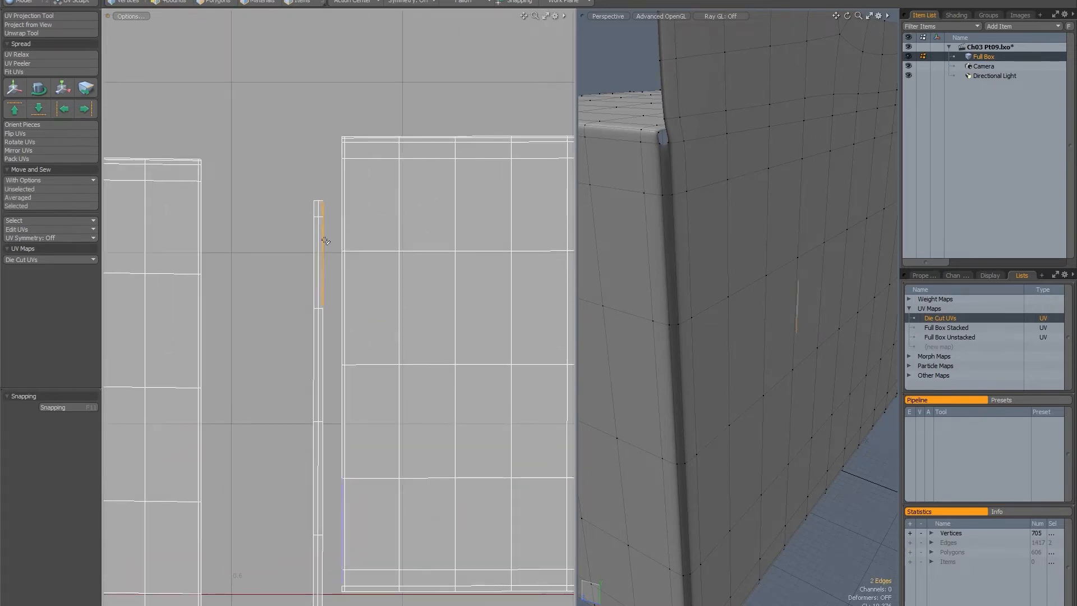
pyautogui.keyDown('alt'); pyautogui.moveTo(290, 273); pyautogui.dragTo(281, 180); pyautogui.keyUp('alt')
pyautogui.press('Up')
pyautogui.press('Up')
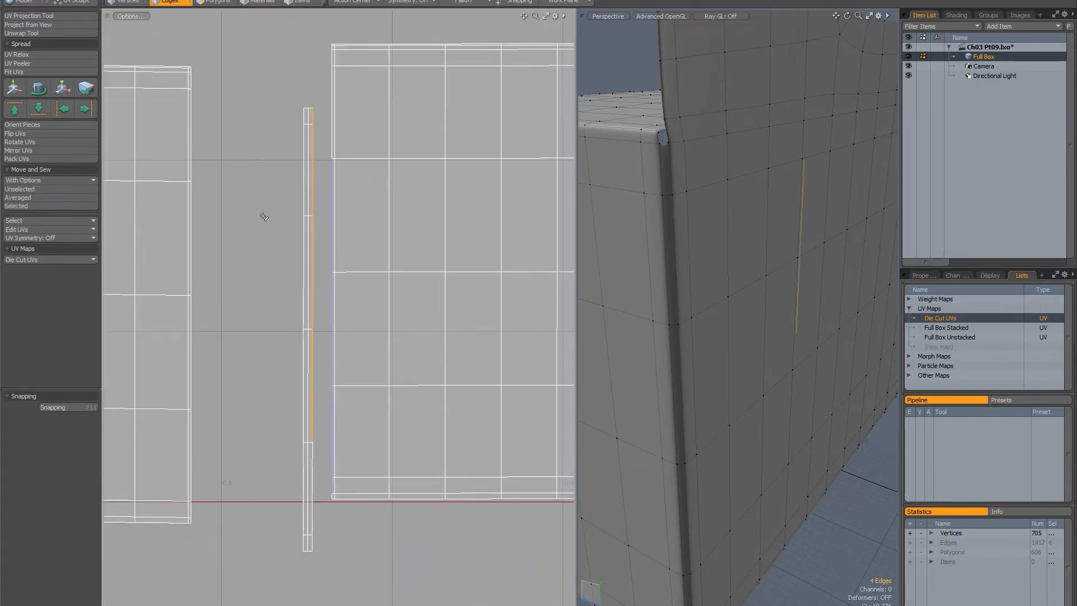
# Step the strip's edge selection back to its topmost segment and dismiss the message.
pyautogui.press('Up')
pyautogui.press('Down')
pyautogui.press('Down')
pyautogui.press('Down')
pyautogui.press('Down')
pyautogui.press('Up')
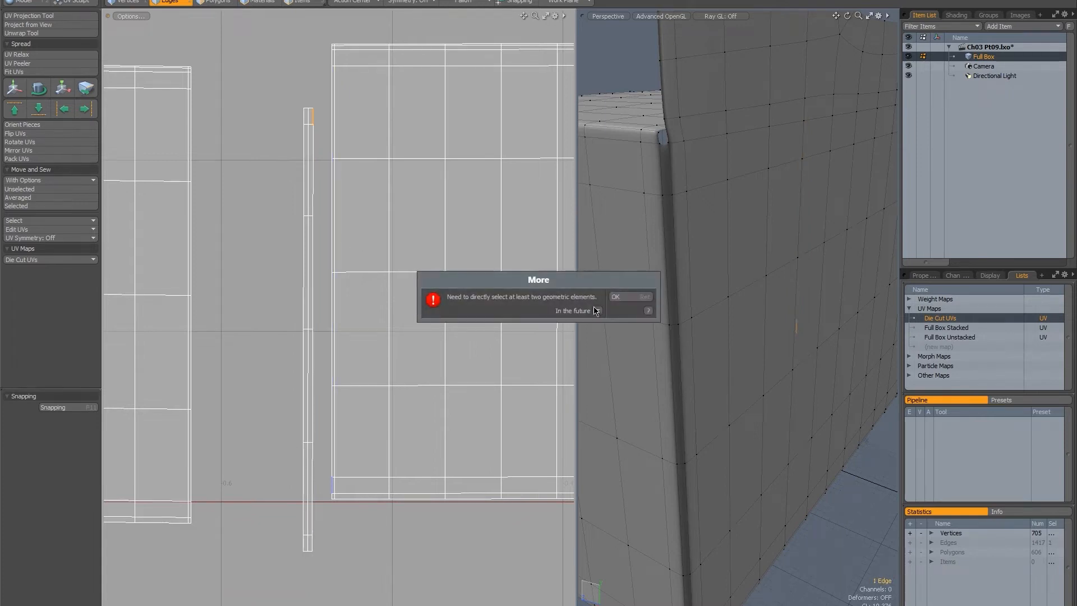
pyautogui.click(629, 296)
# Extend the selection down the strip's panel-facing edge again to check its orientation against the large panel's outer edge.
pyautogui.keyDown('alt'); pyautogui.moveTo(314, 231); pyautogui.dragTo(307, 212); pyautogui.keyUp('alt')
pyautogui.keyDown('shift'); pyautogui.click(308, 139); pyautogui.keyUp('shift')
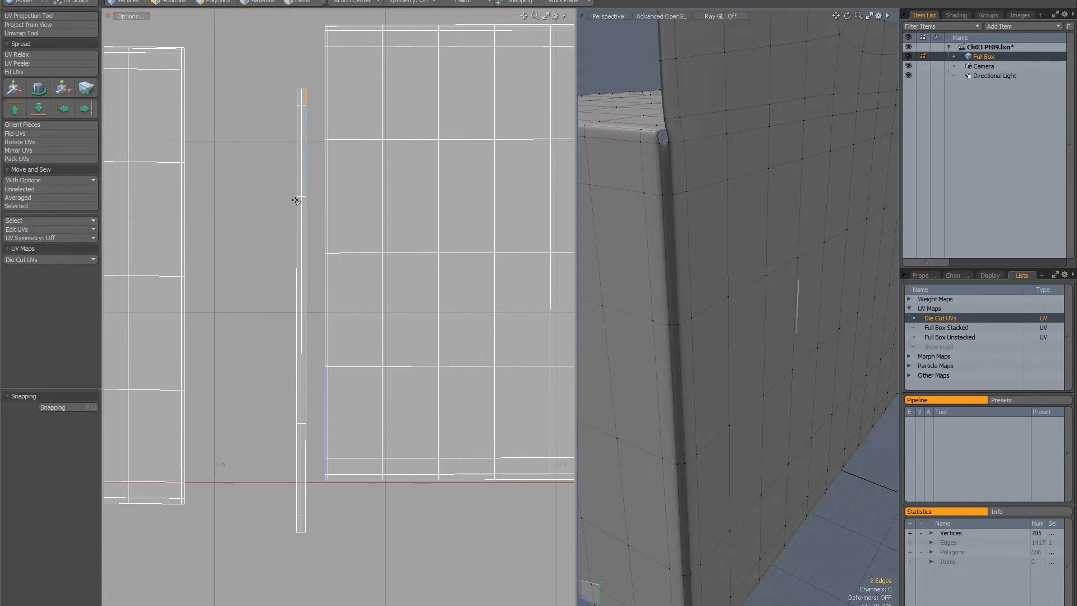
pyautogui.press('Up')
pyautogui.keyDown('alt'); pyautogui.moveTo(272, 255); pyautogui.dragTo(269, 268); pyautogui.keyUp('alt')
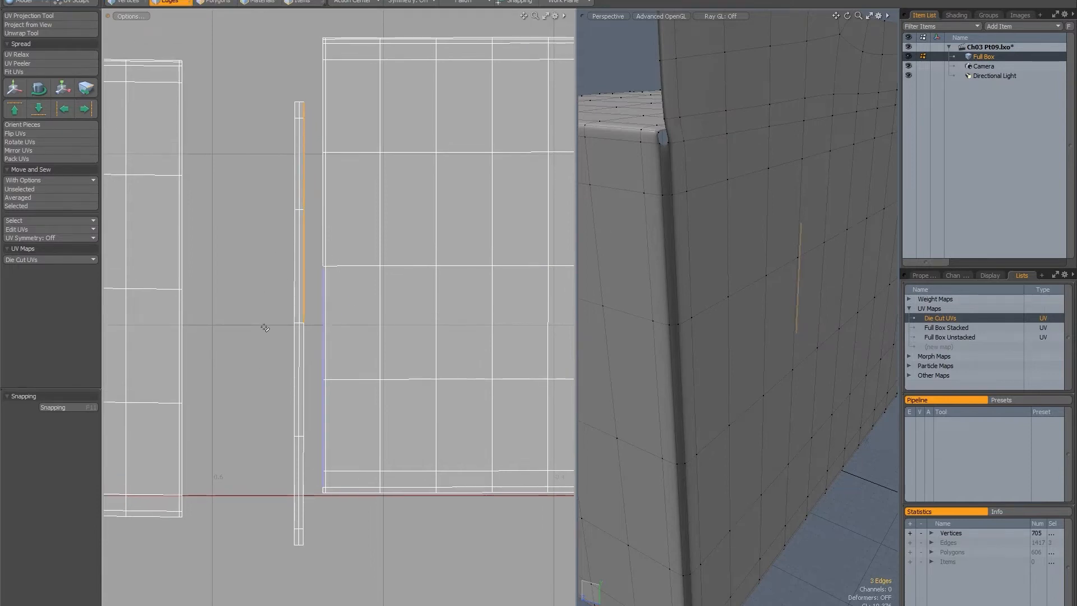
pyautogui.press('Up')
pyautogui.press('Up')
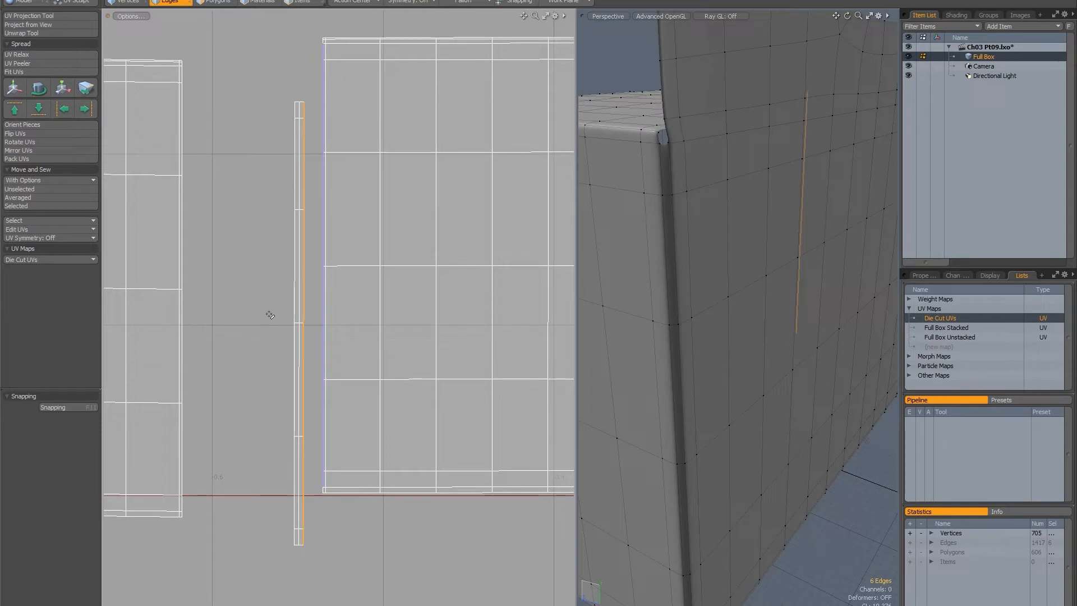
# Select the whole loose vertical strip island as polygons and mirror its UVs along the V axis.
pyautogui.press('3')
pyautogui.doubleClick(296, 246)
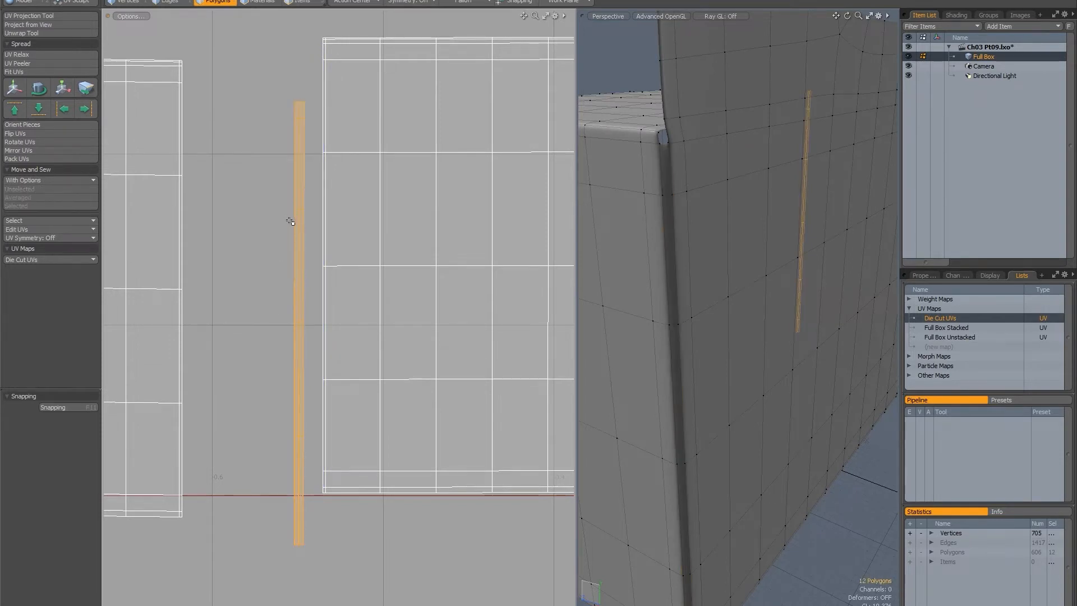
pyautogui.keyDown('alt'); pyautogui.moveTo(282, 218); pyautogui.dragTo(290, 235); pyautogui.keyUp('alt')
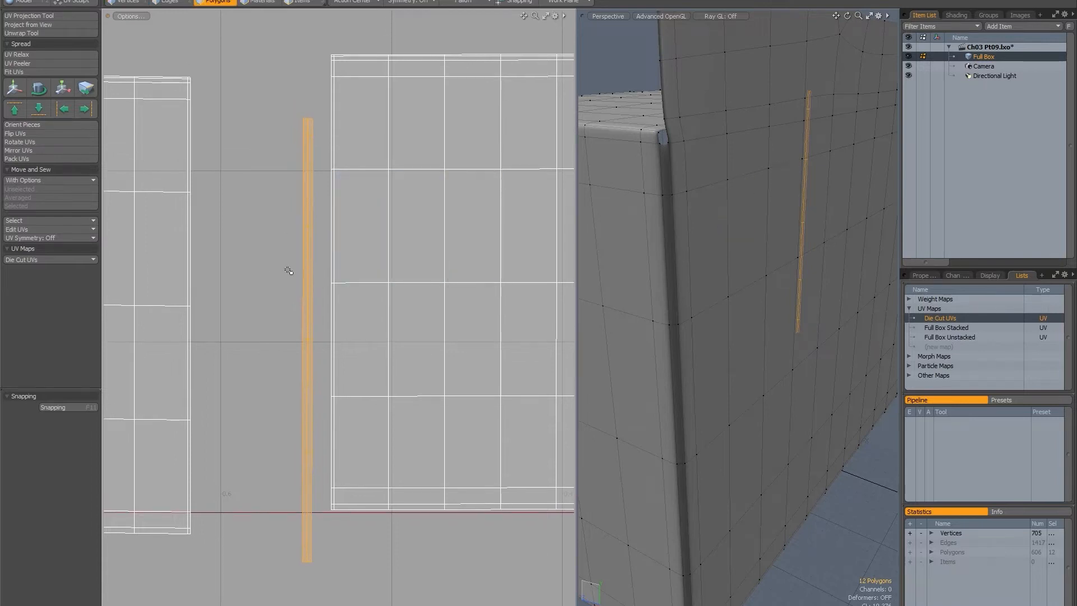
pyautogui.click(76, 150)
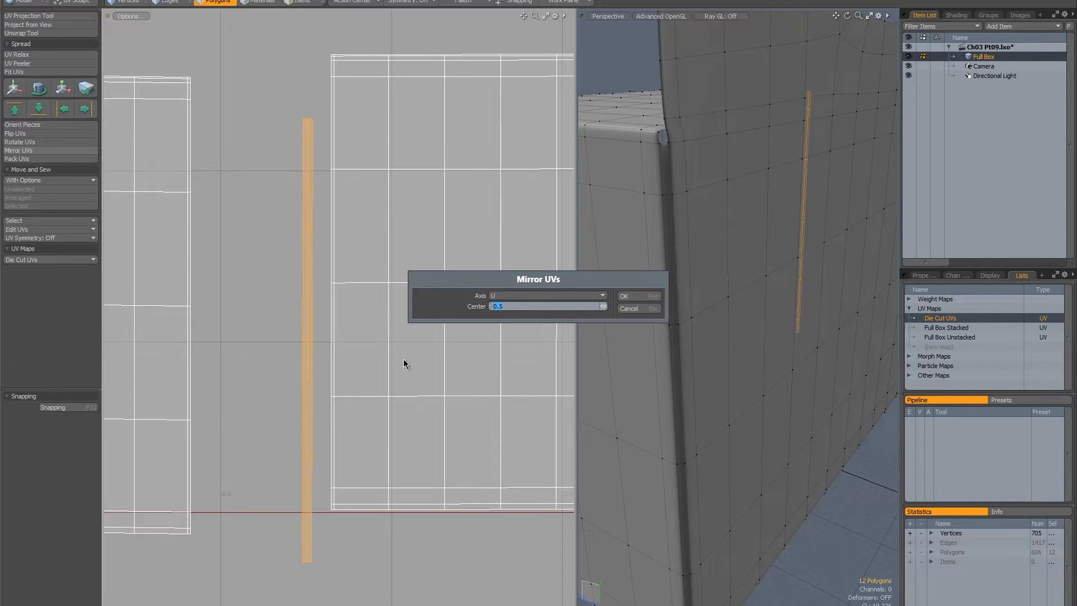
pyautogui.click(505, 295)
pyautogui.click(511, 304)
pyautogui.press('Return')
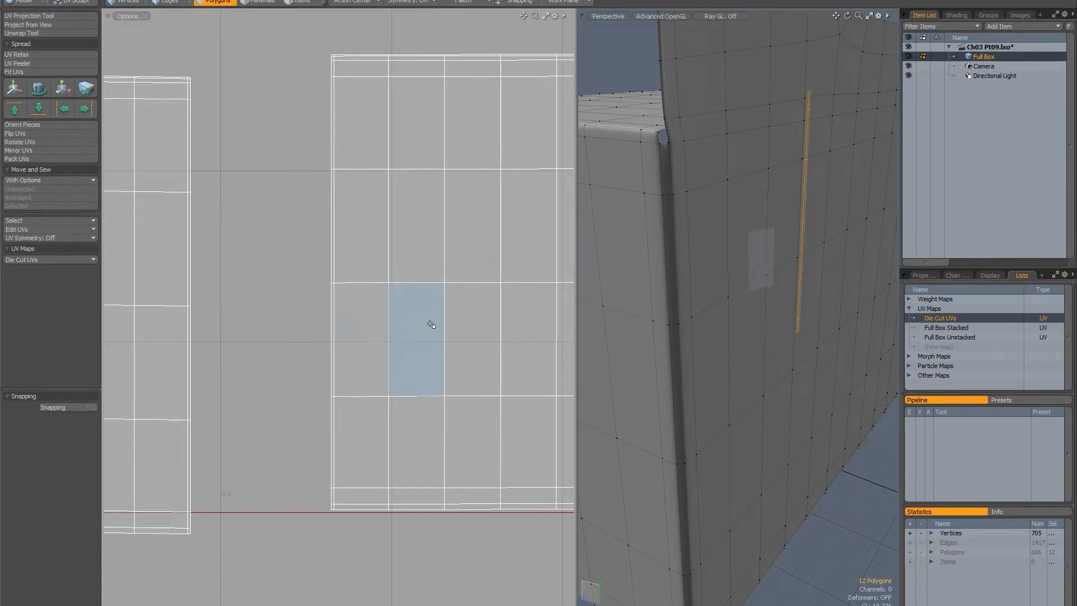
# Move the mirrored strip island back into the gap beside the large panel's outer edge.
pyautogui.scroll(-8, 431, 325)
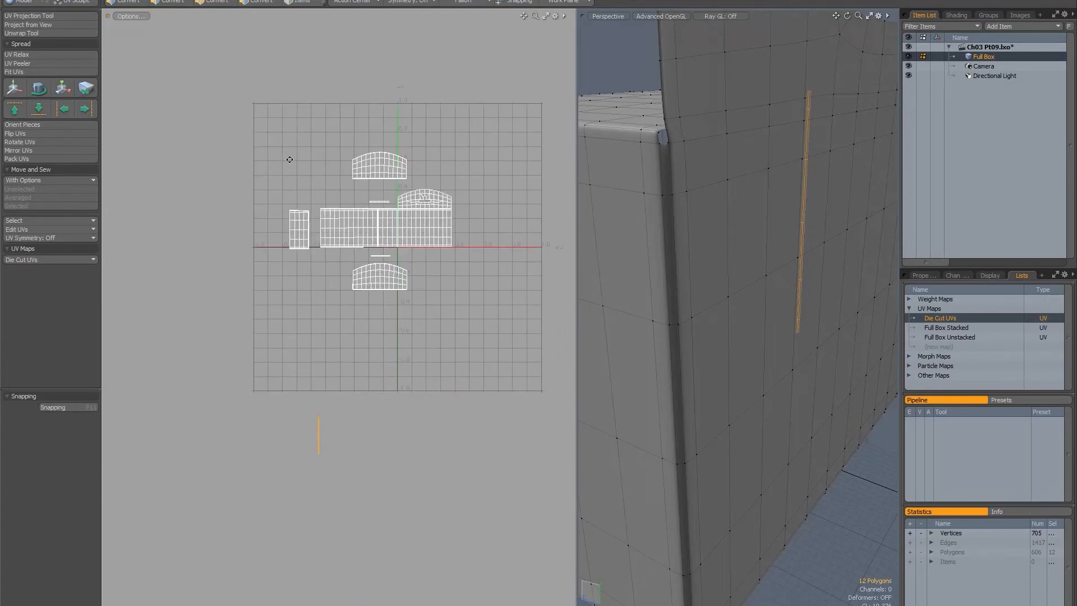
pyautogui.keyDown('alt'); pyautogui.moveTo(289, 159); pyautogui.dragTo(372, 295); pyautogui.keyUp('alt')
pyautogui.keyDown('alt'); pyautogui.moveTo(339, 307); pyautogui.dragTo(339, 329); pyautogui.keyUp('alt')
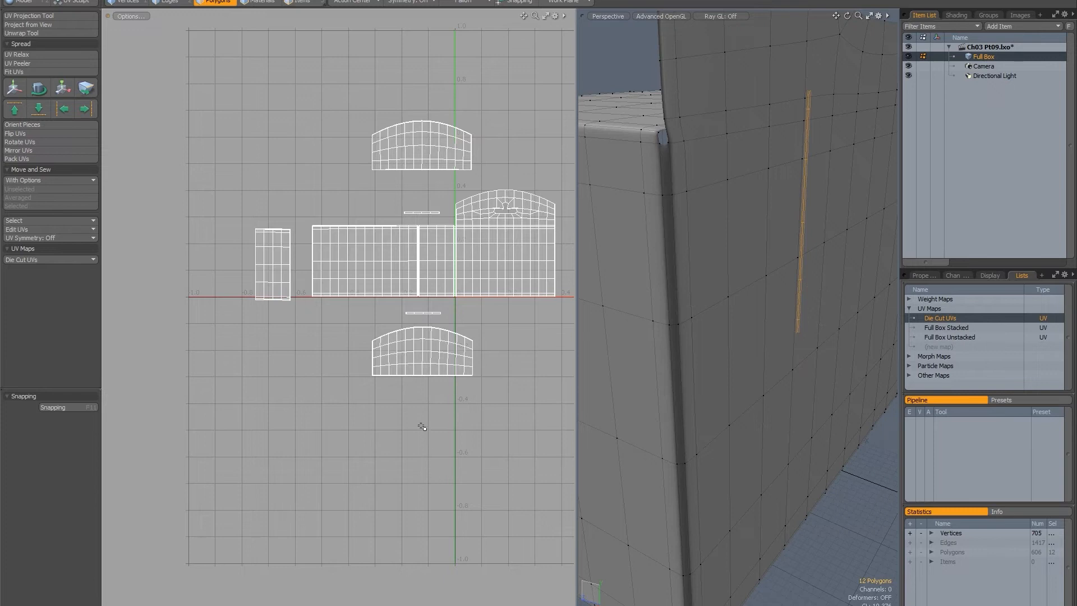
pyautogui.press('w')
pyautogui.moveTo(309, 587); pyautogui.dragTo(432, 241)
pyautogui.keyDown('alt'); pyautogui.moveTo(317, 278); pyautogui.dragTo(373, 210); pyautogui.keyUp('alt')
pyautogui.keyDown('ctrl'); pyautogui.keyDown('alt'); pyautogui.moveTo(322, 234); pyautogui.dragTo(379, 236); pyautogui.keyUp('alt'); pyautogui.keyUp('ctrl')
pyautogui.press('space')
pyautogui.press('space')
pyautogui.press('space')
# Select the strip's full panel-facing edge and attach the strip to the large panel with Move and Sew Unselected.
pyautogui.click(295, 29)
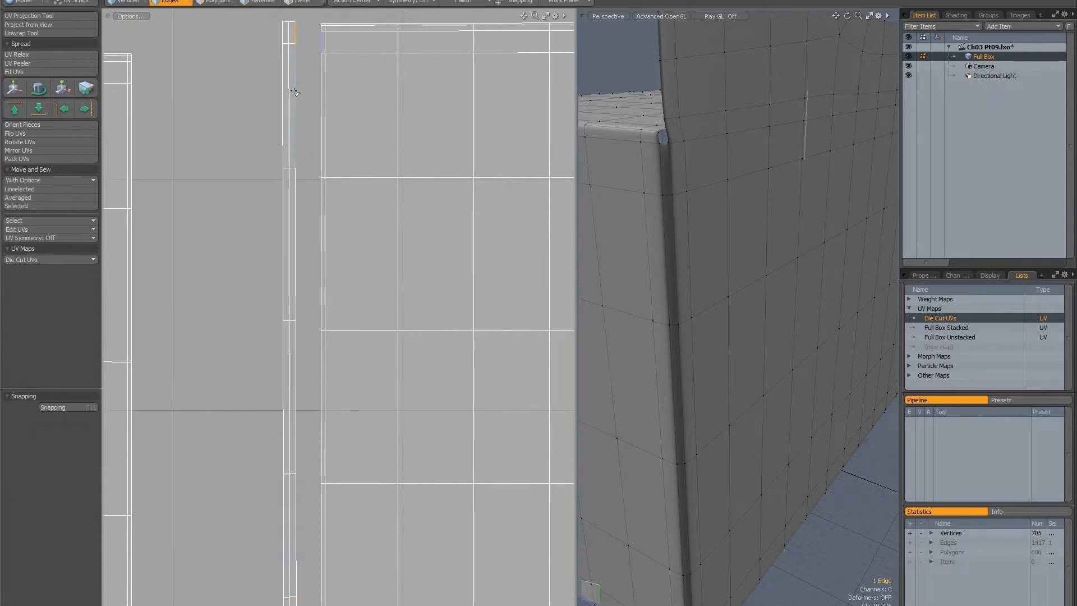
pyautogui.keyDown('alt'); pyautogui.moveTo(308, 106); pyautogui.dragTo(303, 86); pyautogui.keyUp('alt')
pyautogui.keyDown('shift'); pyautogui.click(290, 100); pyautogui.keyUp('shift')
pyautogui.keyDown('ctrl'); pyautogui.keyDown('alt'); pyautogui.moveTo(316, 168); pyautogui.dragTo(268, 132); pyautogui.keyUp('alt'); pyautogui.keyUp('ctrl')
pyautogui.press('Up')
pyautogui.press('Up')
pyautogui.press('Up')
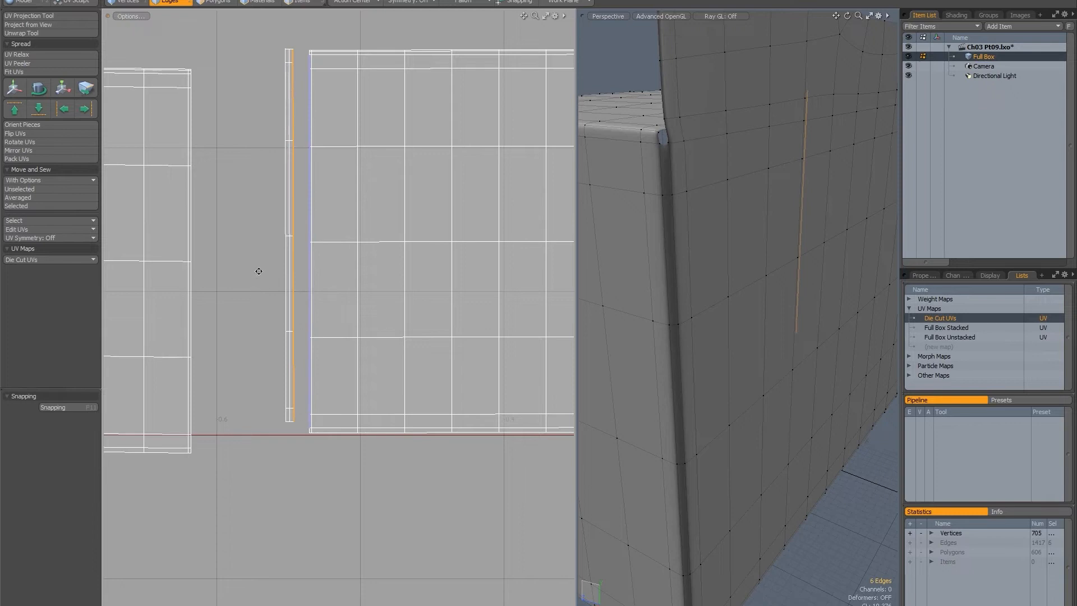
pyautogui.keyDown('alt'); pyautogui.moveTo(259, 271); pyautogui.dragTo(264, 296); pyautogui.keyUp('alt')
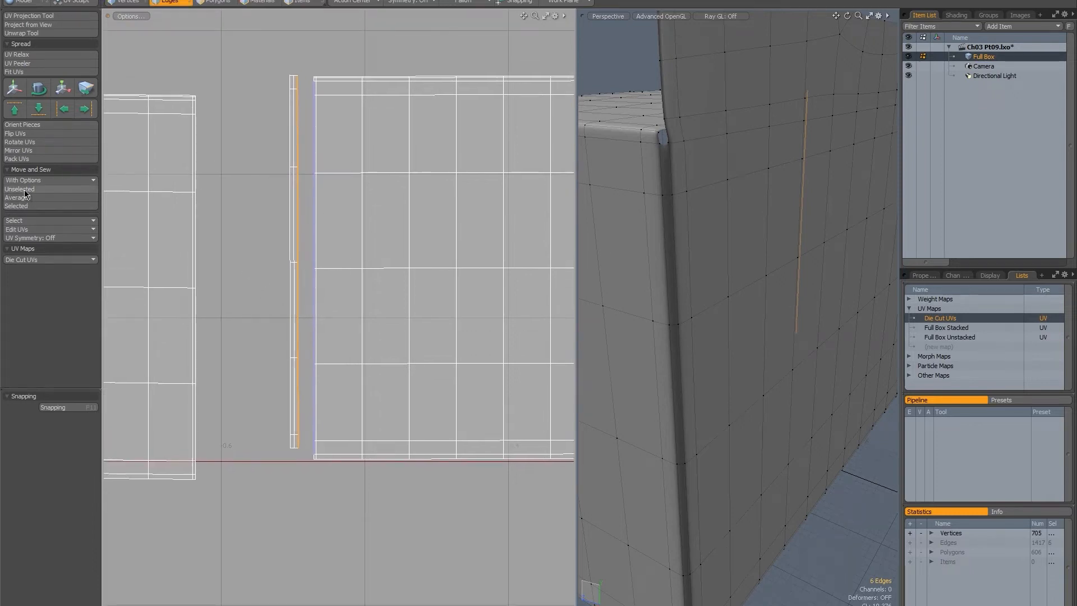
pyautogui.click(24, 190)
# Select the attached strip's full outer edge and sew the remaining narrow side panel to it with Move and Sew Selected.
pyautogui.keyDown('alt'); pyautogui.moveTo(267, 189); pyautogui.dragTo(298, 204); pyautogui.keyUp('alt')
pyautogui.keyDown('ctrl'); pyautogui.keyDown('alt'); pyautogui.moveTo(326, 106); pyautogui.dragTo(349, 97); pyautogui.keyUp('alt'); pyautogui.keyUp('ctrl')
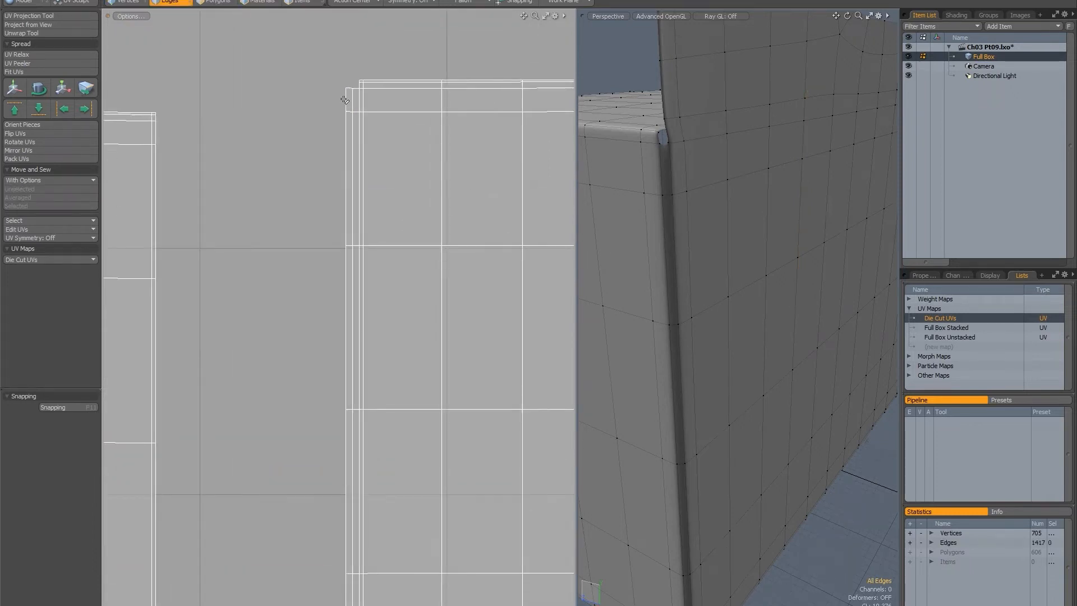
pyautogui.click(345, 99)
pyautogui.press('Up')
pyautogui.press('Up')
pyautogui.press('Up')
pyautogui.keyDown('ctrl'); pyautogui.keyDown('alt'); pyautogui.moveTo(320, 263); pyautogui.dragTo(287, 163); pyautogui.keyUp('alt'); pyautogui.keyUp('ctrl')
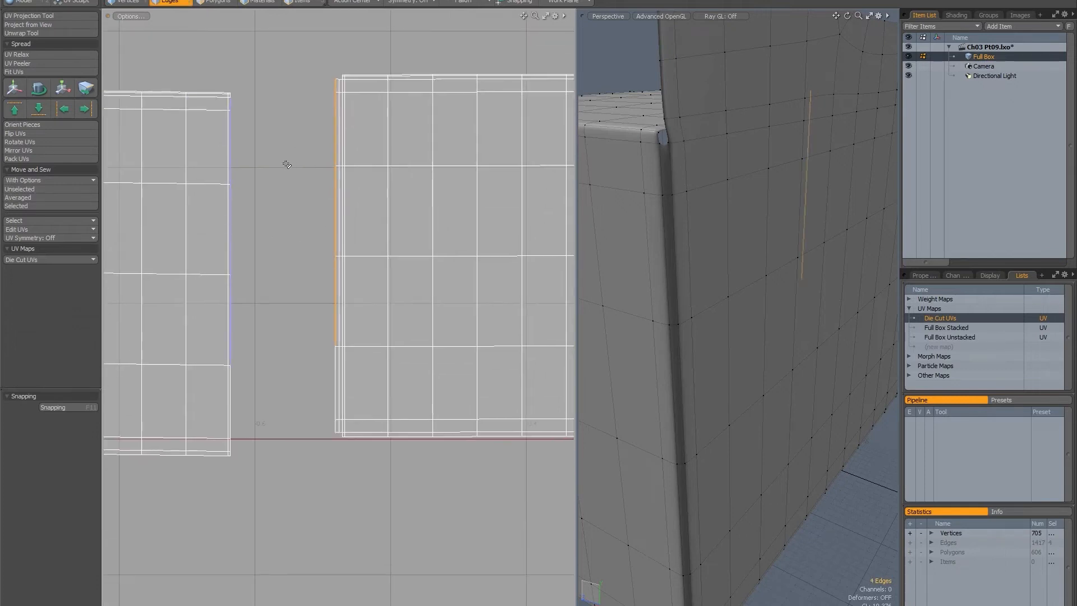
pyautogui.press('Up')
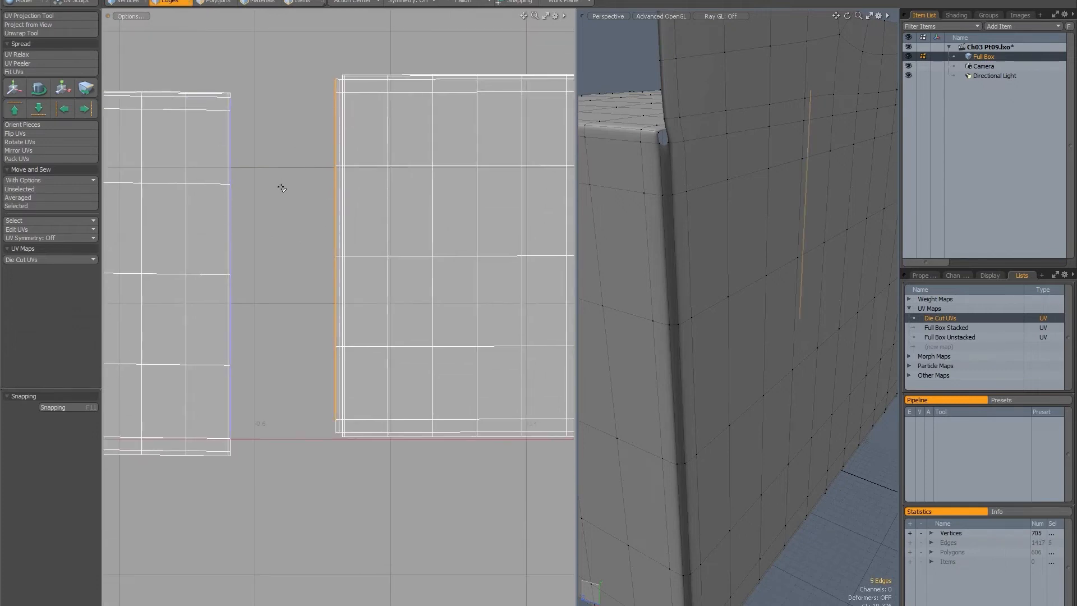
pyautogui.click(26, 206)
# Select the upper edge of the narrow panel between the two large panels and attach the upper horizontal strip with Move and Sew Selected.
pyautogui.keyDown('ctrl'); pyautogui.keyDown('alt'); pyautogui.moveTo(453, 264); pyautogui.dragTo(387, 250); pyautogui.keyUp('alt'); pyautogui.keyUp('ctrl')
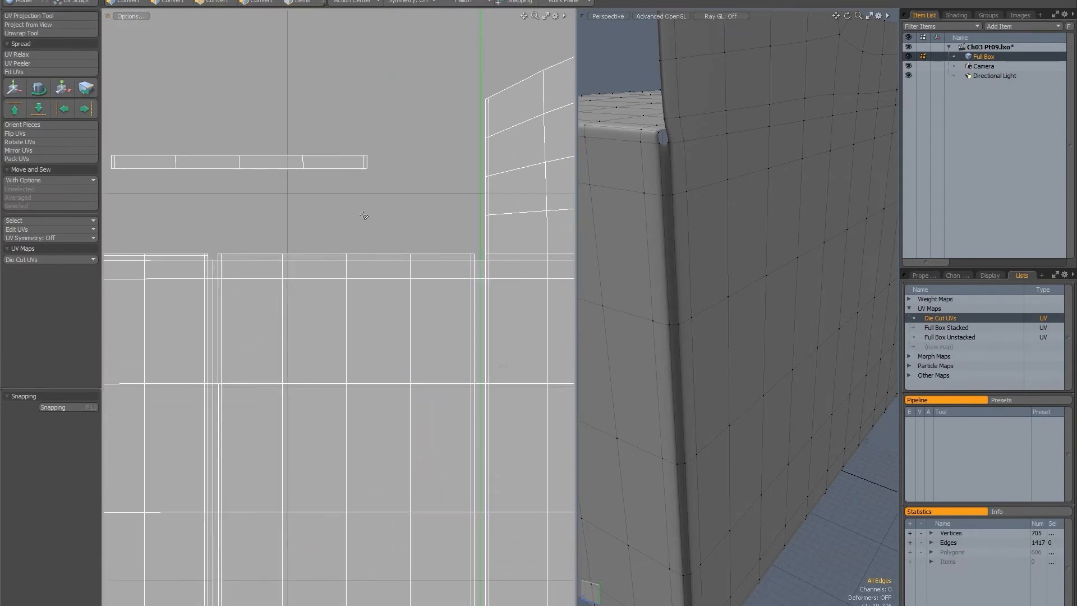
pyautogui.click(473, 253)
pyautogui.keyDown('shift'); pyautogui.click(438, 253); pyautogui.keyUp('shift')
pyautogui.keyDown('ctrl'); pyautogui.keyDown('alt'); pyautogui.moveTo(329, 246); pyautogui.dragTo(314, 234); pyautogui.keyUp('alt'); pyautogui.keyUp('ctrl')
pyautogui.keyDown('alt'); pyautogui.keyDown('shift'); pyautogui.moveTo(314, 234); pyautogui.dragTo(349, 211); pyautogui.keyUp('shift'); pyautogui.keyUp('alt')
pyautogui.click(40, 198)
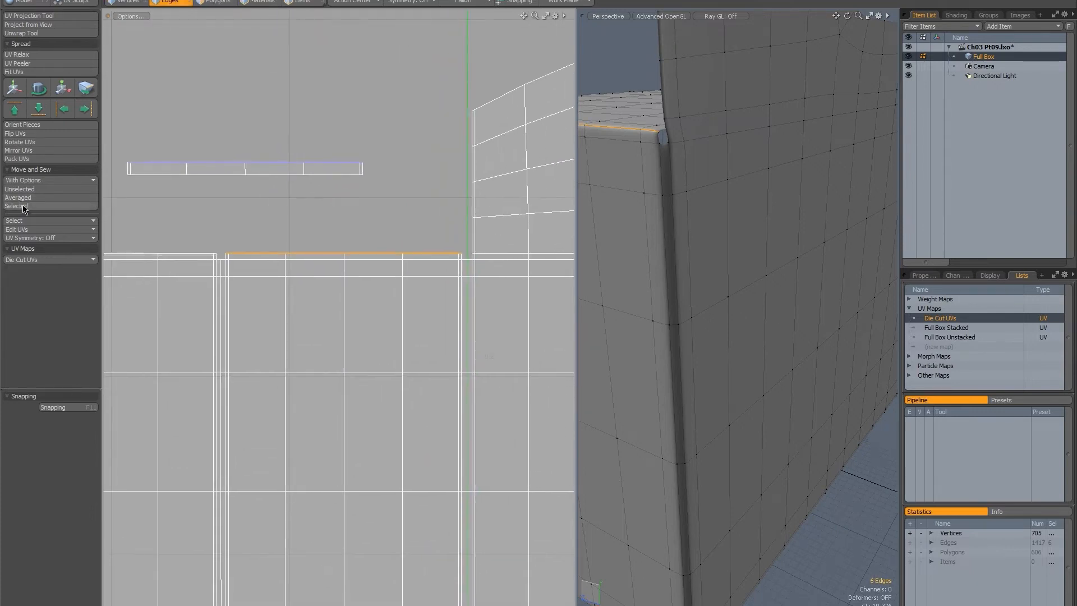
pyautogui.click(460, 242)
pyautogui.keyDown('shift'); pyautogui.click(435, 241); pyautogui.keyUp('shift')
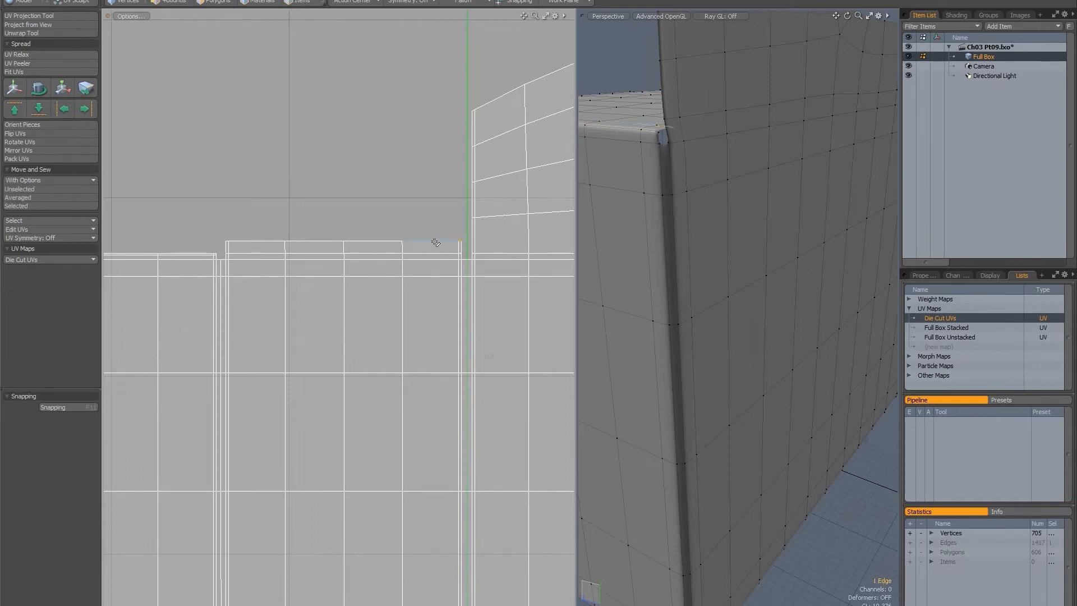
pyautogui.press('Up')
pyautogui.press('Up')
pyautogui.press('Up')
pyautogui.press('Up')
pyautogui.keyDown('ctrl'); pyautogui.keyDown('alt'); pyautogui.moveTo(348, 197); pyautogui.dragTo(302, 222); pyautogui.keyUp('alt'); pyautogui.keyUp('ctrl')
pyautogui.keyDown('alt'); pyautogui.keyDown('shift'); pyautogui.moveTo(301, 221); pyautogui.dragTo(319, 385); pyautogui.keyUp('shift'); pyautogui.keyUp('alt')
pyautogui.keyDown('ctrl'); pyautogui.keyDown('alt'); pyautogui.moveTo(319, 385); pyautogui.dragTo(335, 293); pyautogui.keyUp('alt'); pyautogui.keyUp('ctrl')
pyautogui.keyDown('alt'); pyautogui.keyDown('shift'); pyautogui.moveTo(336, 293); pyautogui.dragTo(356, 344); pyautogui.keyUp('shift'); pyautogui.keyUp('alt')
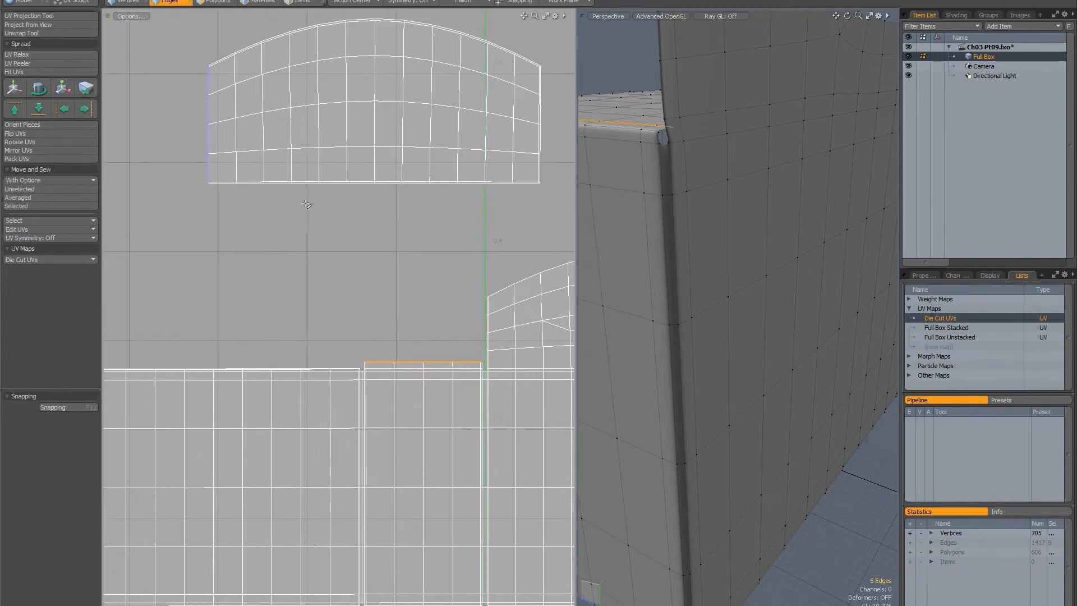
pyautogui.keyDown('alt'); pyautogui.keyDown('shift'); pyautogui.moveTo(270, 187); pyautogui.dragTo(292, 235); pyautogui.keyUp('shift'); pyautogui.keyUp('alt')
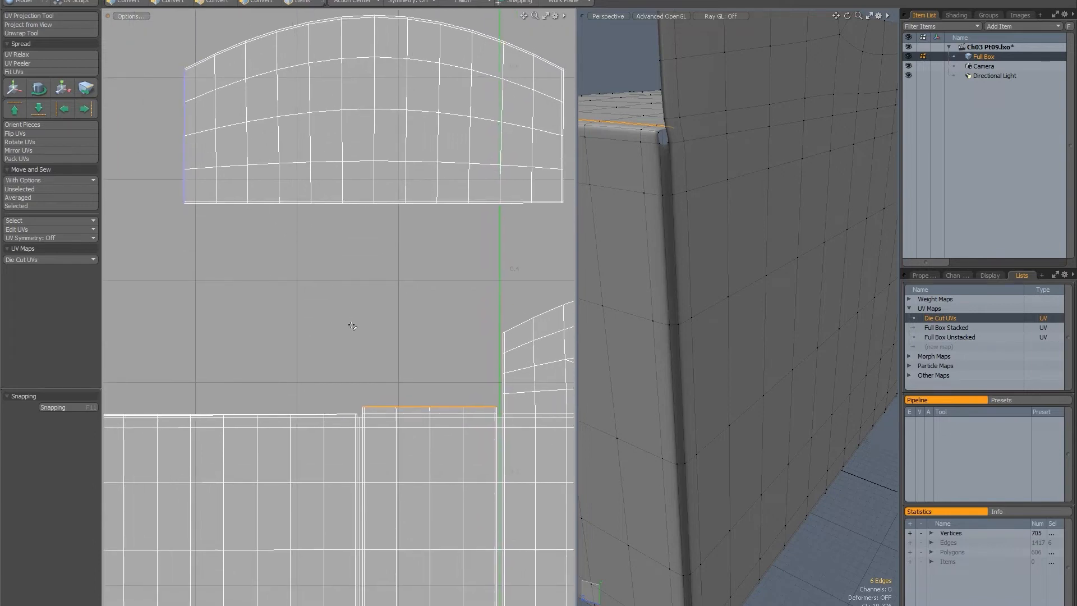
# Select the upper strip's five outer edge segments and attach the upper arched flap with Move and Sew Selected.
pyautogui.click(377, 407)
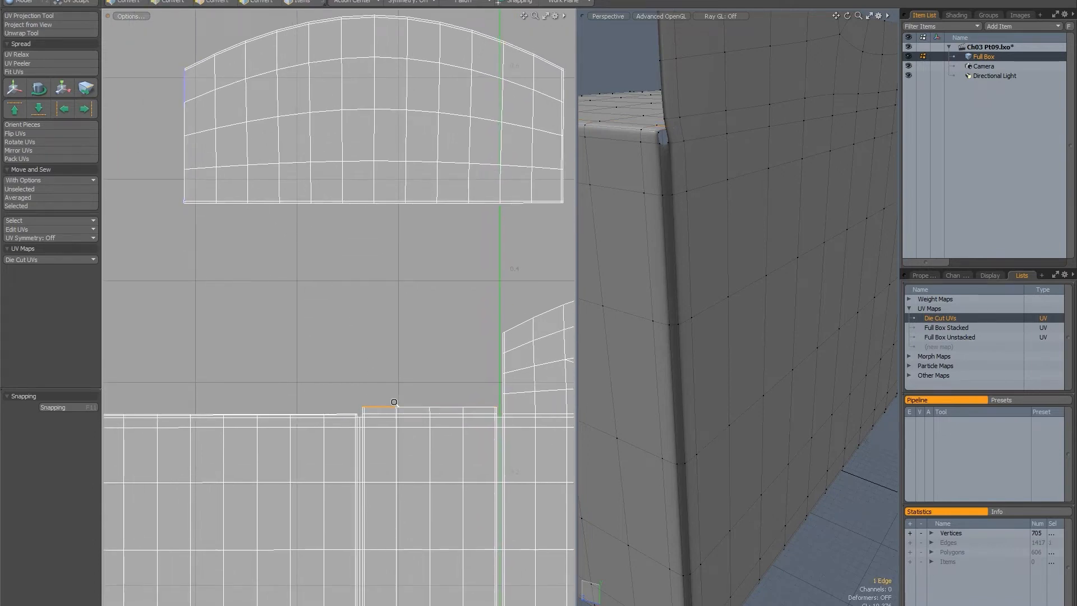
pyautogui.keyDown('ctrl'); pyautogui.keyDown('alt'); pyautogui.moveTo(366, 404); pyautogui.dragTo(370, 455); pyautogui.keyUp('alt'); pyautogui.keyUp('ctrl')
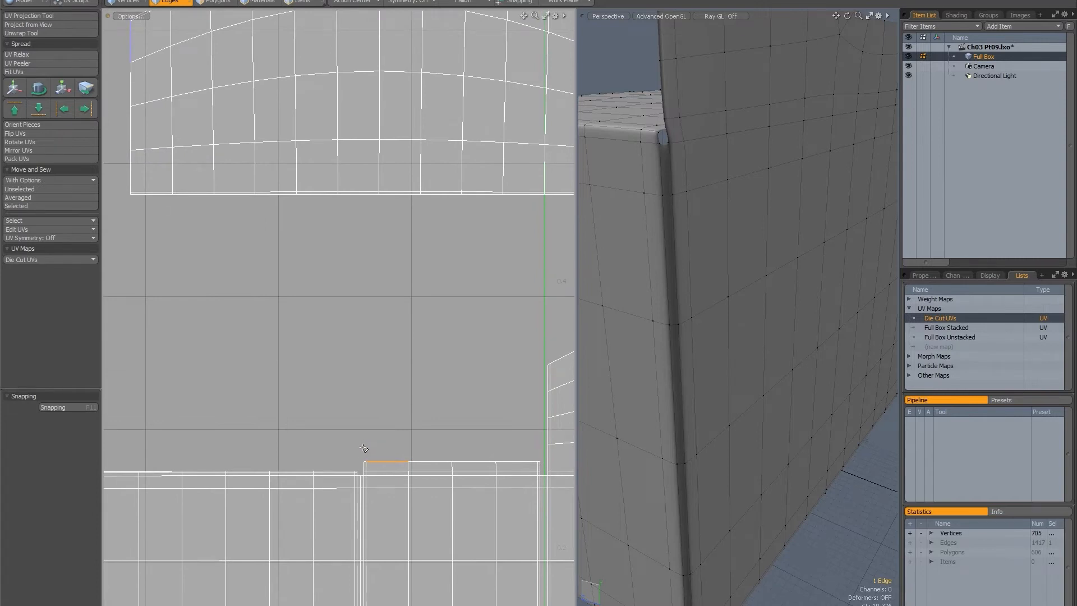
pyautogui.moveTo(367, 468); pyautogui.dragTo(355, 467, button='right')
pyautogui.keyDown('alt'); pyautogui.keyDown('shift'); pyautogui.moveTo(371, 399); pyautogui.dragTo(368, 410); pyautogui.keyUp('shift'); pyautogui.keyUp('alt')
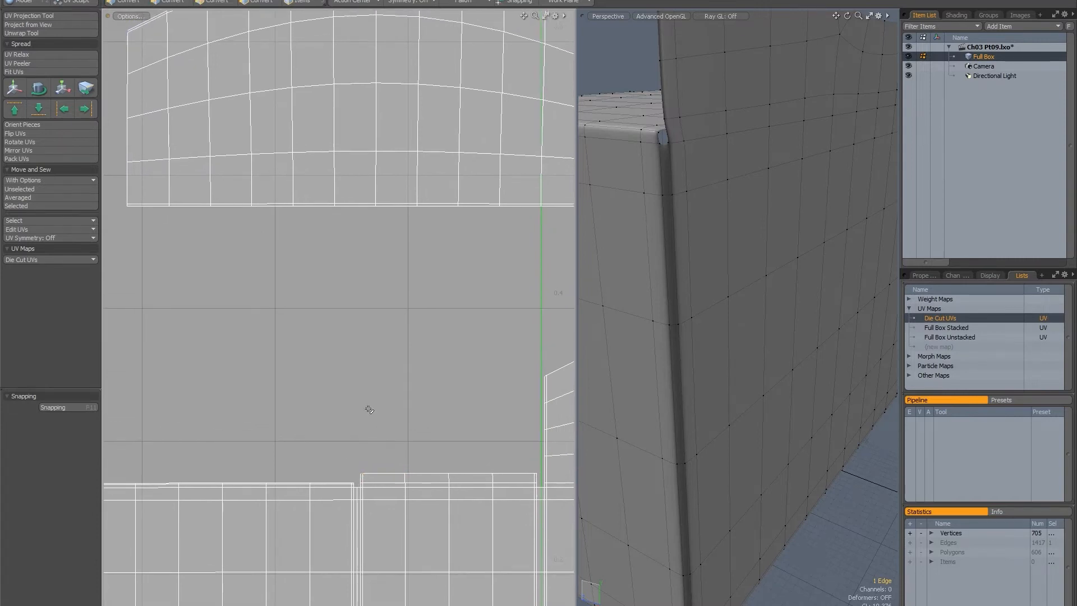
pyautogui.keyDown('shift'); pyautogui.click(384, 474); pyautogui.keyUp('shift')
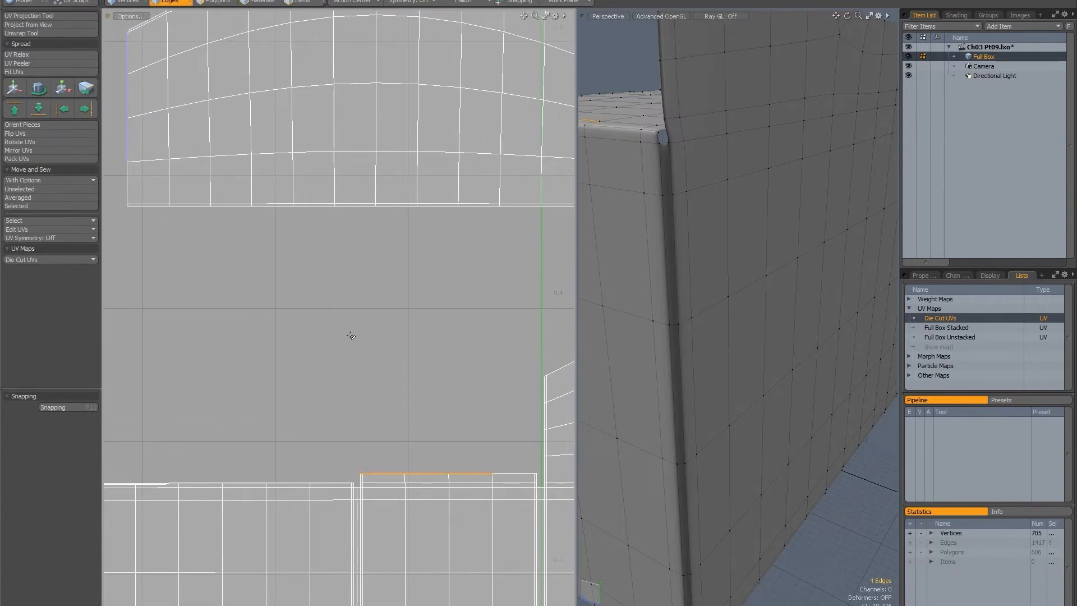
pyautogui.press('Up')
pyautogui.click(22, 206)
# Select the same narrow panel's lower edge and attach the lower horizontal strip with Move and Sew Selected.
pyautogui.keyDown('ctrl'); pyautogui.keyDown('alt'); pyautogui.moveTo(419, 374); pyautogui.dragTo(396, 346); pyautogui.keyUp('alt'); pyautogui.keyUp('ctrl')
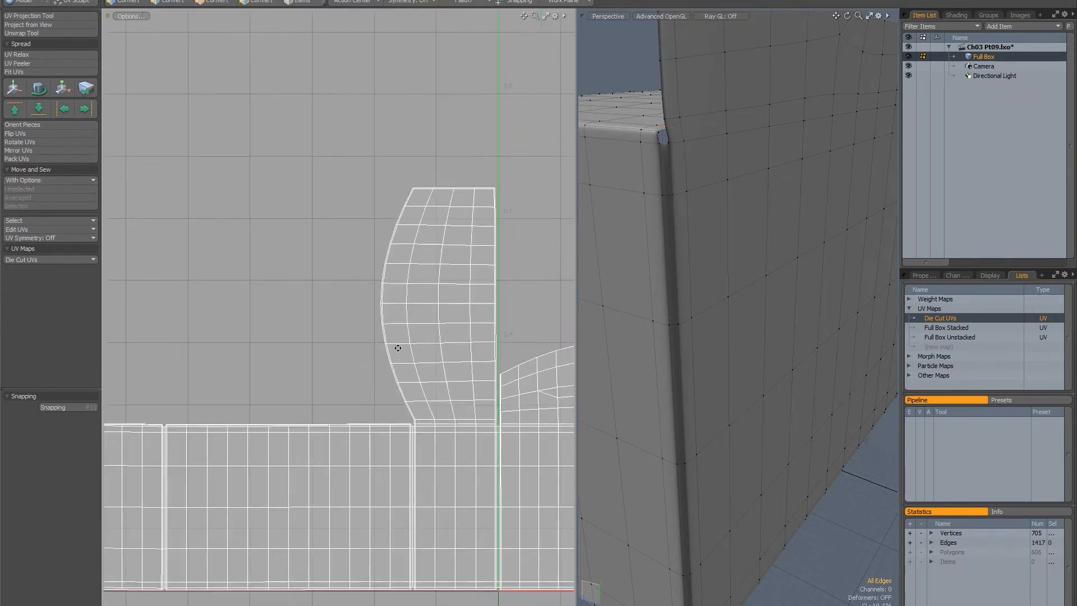
pyautogui.keyDown('alt'); pyautogui.keyDown('shift'); pyautogui.moveTo(494, 566); pyautogui.dragTo(451, 282); pyautogui.keyUp('shift'); pyautogui.keyUp('alt')
pyautogui.press('2')
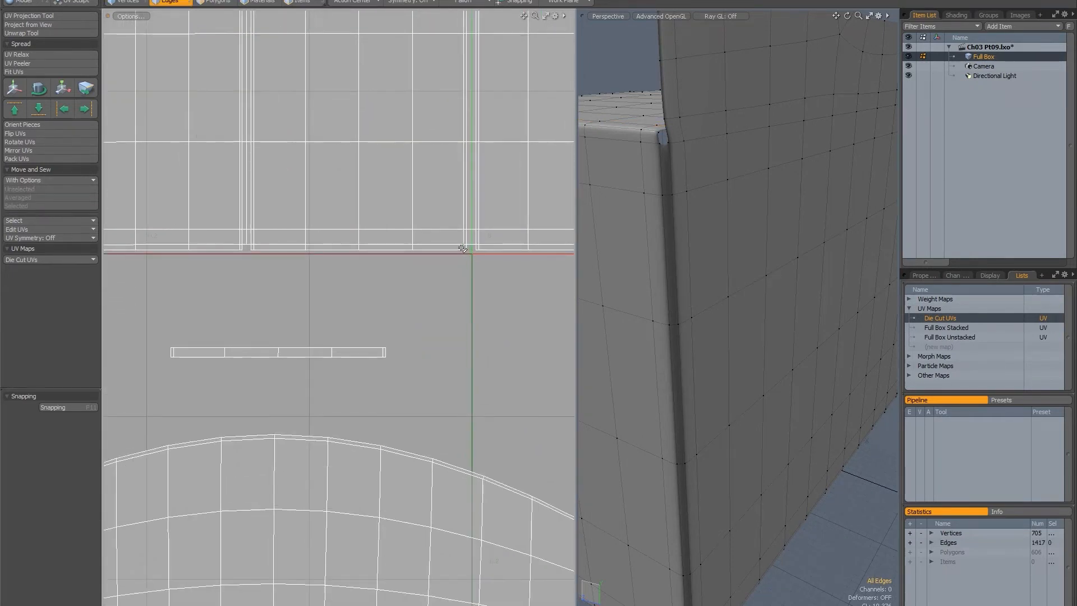
pyautogui.click(447, 272)
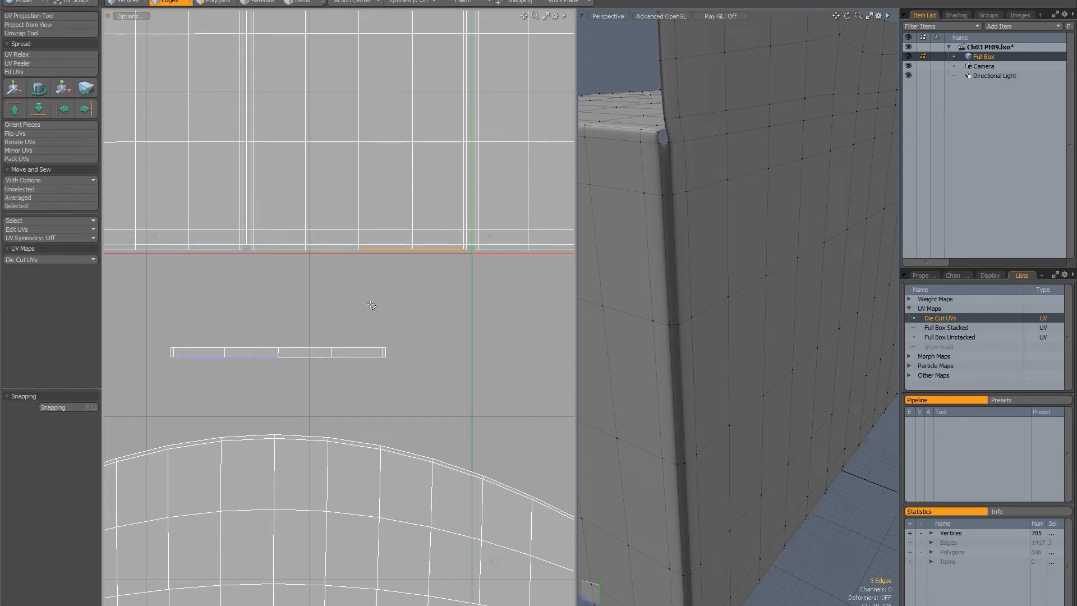
pyautogui.click(17, 206)
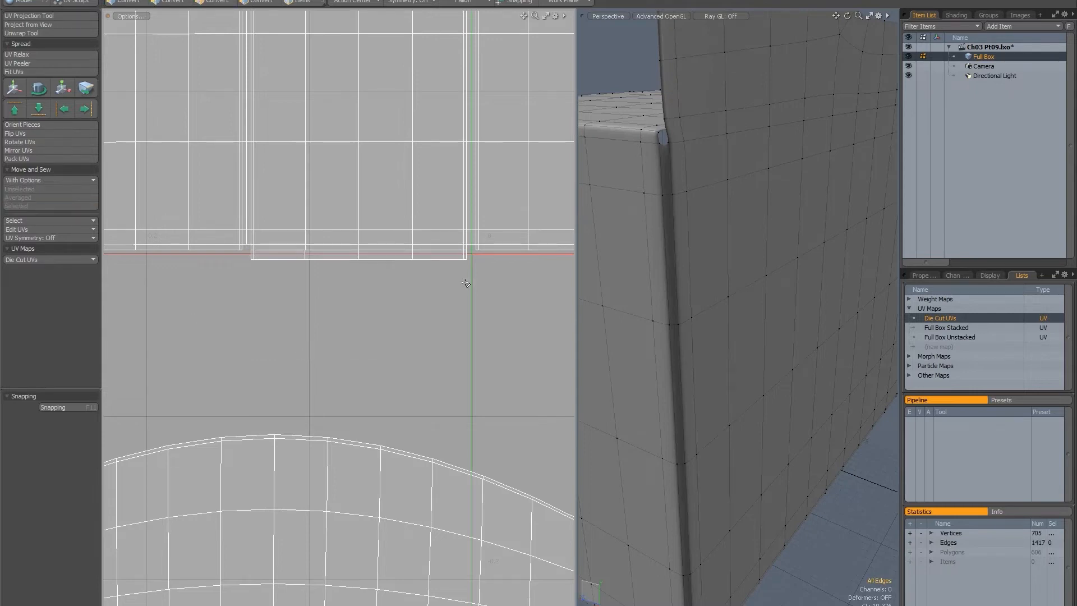
pyautogui.click(444, 292)
pyautogui.press('Up')
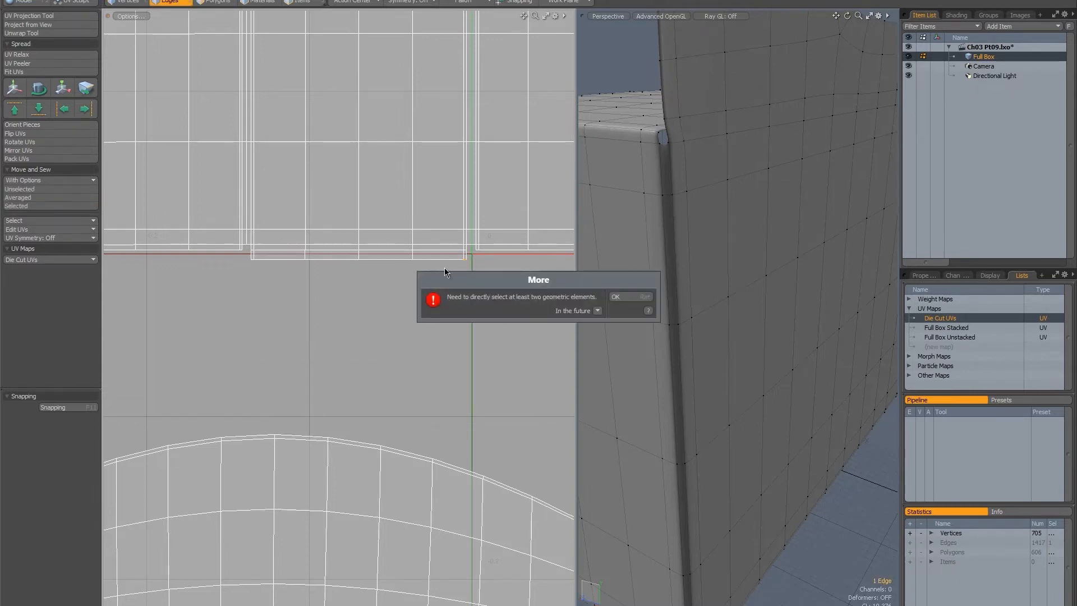
pyautogui.press('Return')
pyautogui.keyDown('shift'); pyautogui.click(433, 259); pyautogui.keyUp('shift')
pyautogui.press('Up')
pyautogui.press('Up')
pyautogui.press('Up')
pyautogui.press('Up')
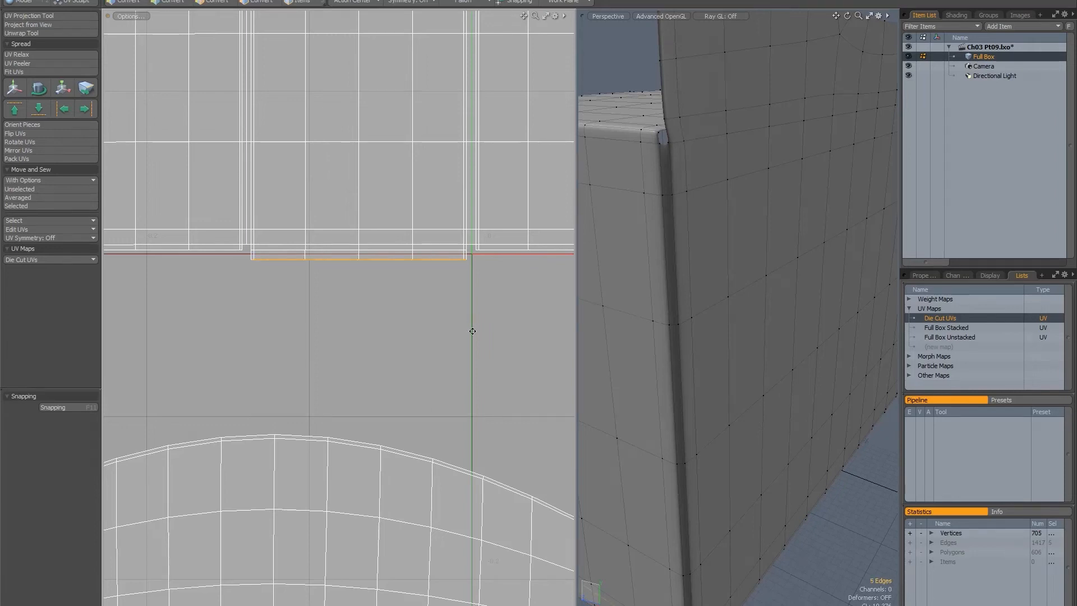
pyautogui.keyDown('ctrl'); pyautogui.keyDown('alt'); pyautogui.moveTo(471, 329); pyautogui.dragTo(426, 324); pyautogui.keyUp('alt'); pyautogui.keyUp('ctrl')
pyautogui.keyDown('alt'); pyautogui.moveTo(426, 325); pyautogui.dragTo(361, 225); pyautogui.keyUp('alt')
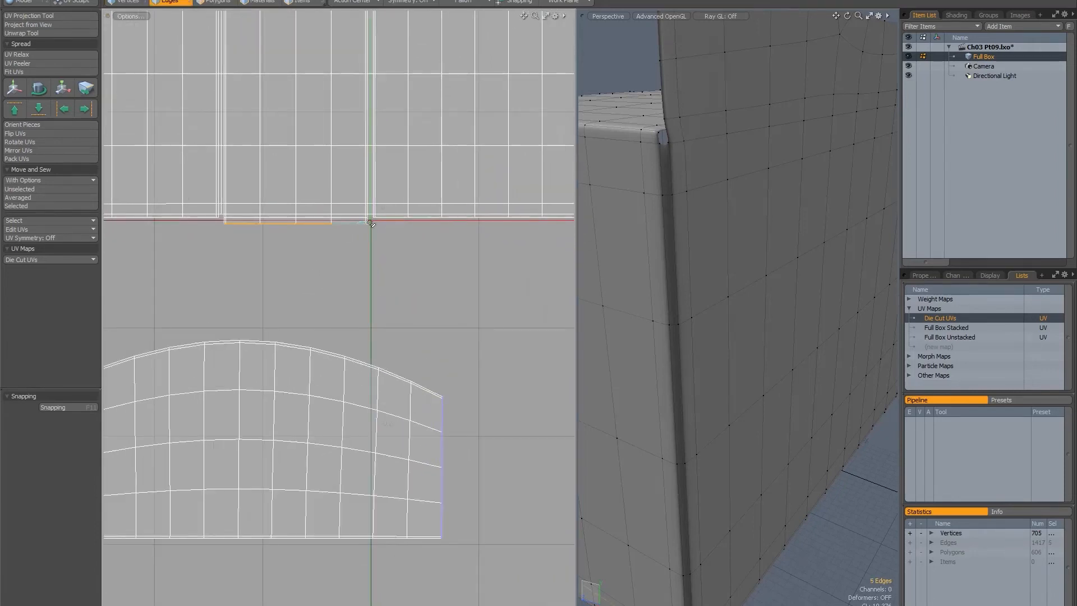
# Examine which side of the lower arched flap matches the lower strip's outer edge.
pyautogui.click(369, 222)
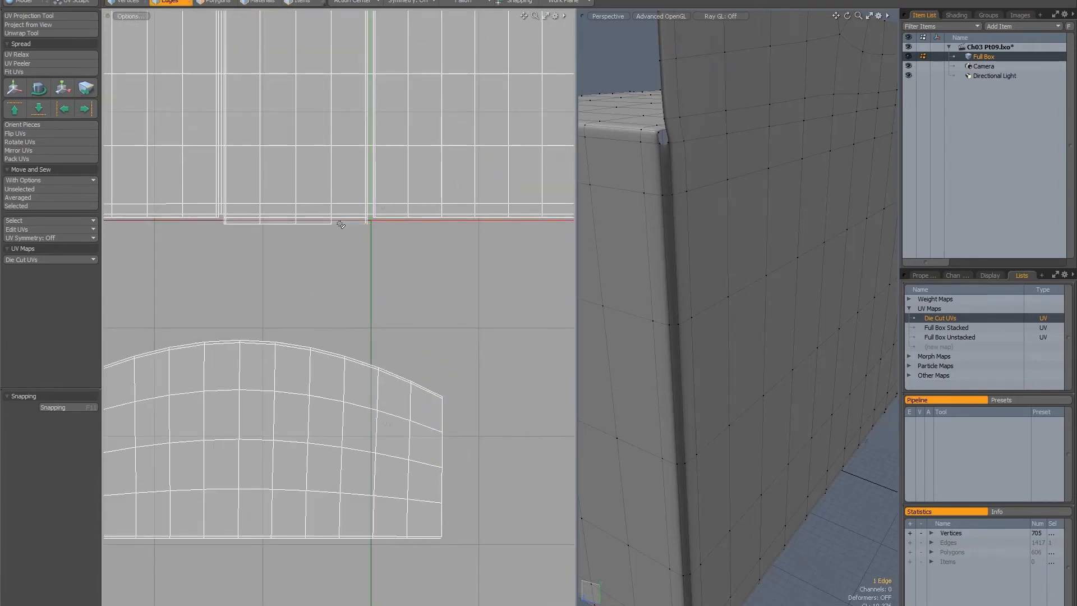
pyautogui.press('Up')
pyautogui.press('Up')
pyautogui.press('Up')
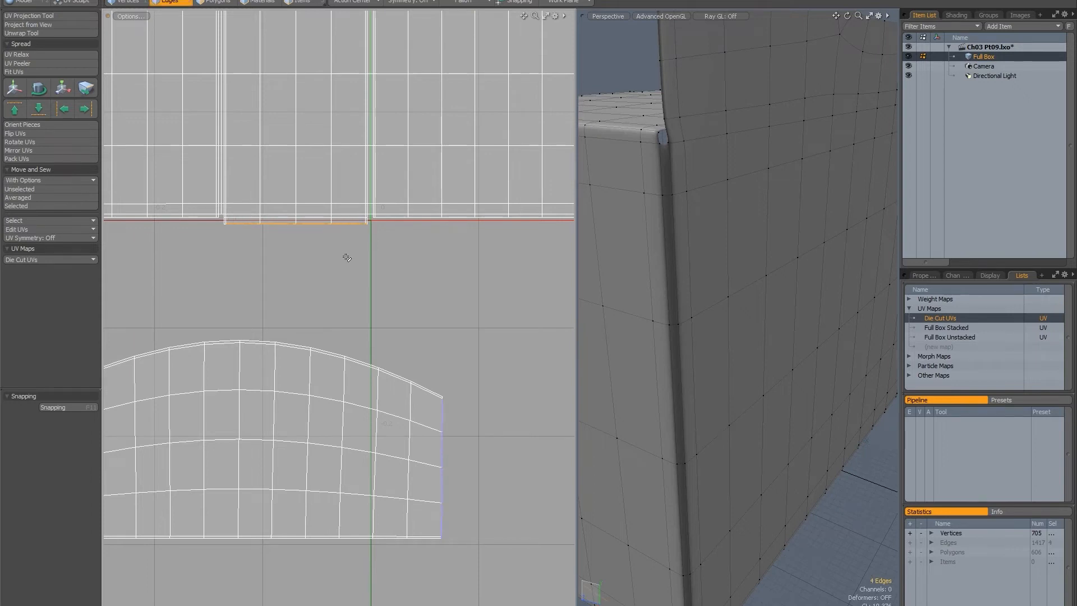
pyautogui.moveTo(367, 221)
pyautogui.keyDown('shift'); pyautogui.mouseDown(button='right')
pyautogui.moveTo(425, 293)
pyautogui.moveTo(512, 492)
pyautogui.moveTo(452, 531)
pyautogui.mouseUp(button='right'); pyautogui.keyUp('shift')
# Reselect the lower strip's full outer edge and attach the lower arched flap with Move and Sew Selected.
pyautogui.click(357, 236)
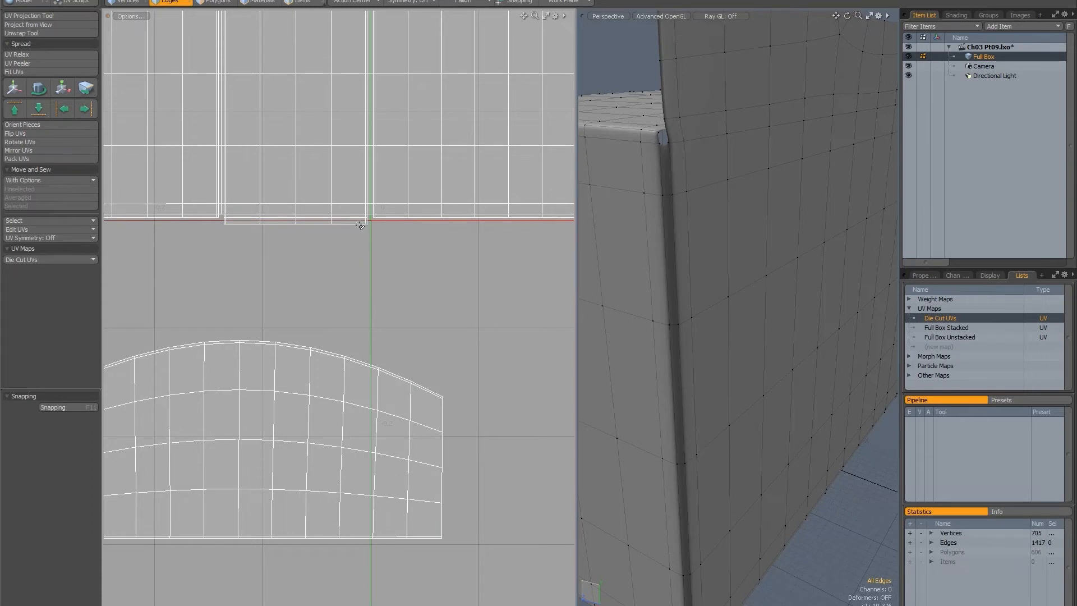
pyautogui.moveTo(368, 223)
pyautogui.mouseDown(button='right')
pyautogui.moveTo(365, 269)
pyautogui.moveTo(362, 248)
pyautogui.mouseUp(button='right')
pyautogui.keyDown('shift'); pyautogui.click(344, 223); pyautogui.keyUp('shift')
pyautogui.press('Up')
pyautogui.press('Up')
pyautogui.press('Up')
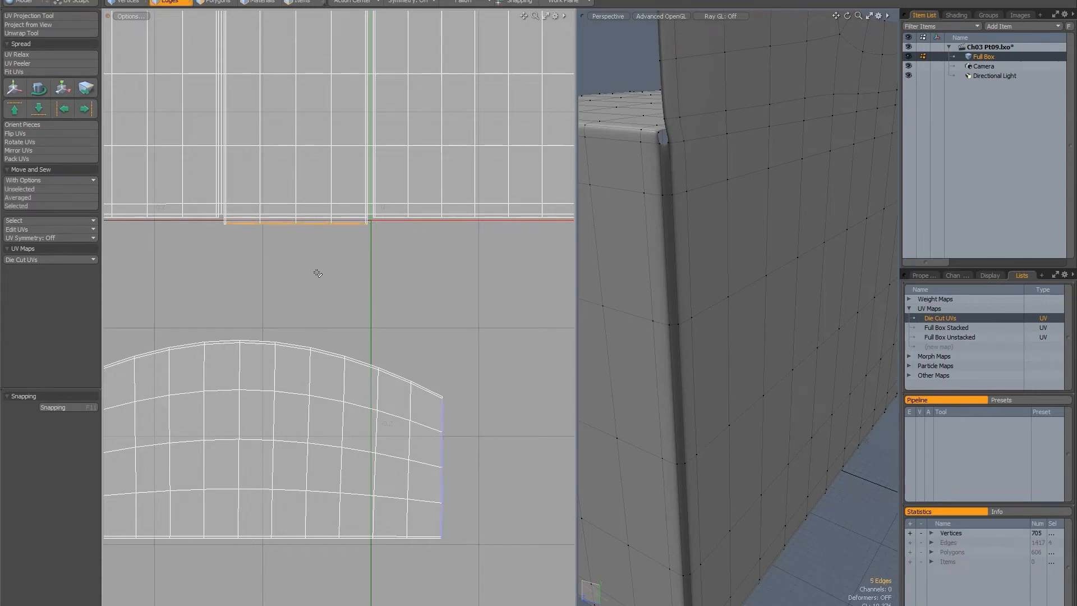
pyautogui.click(22, 206)
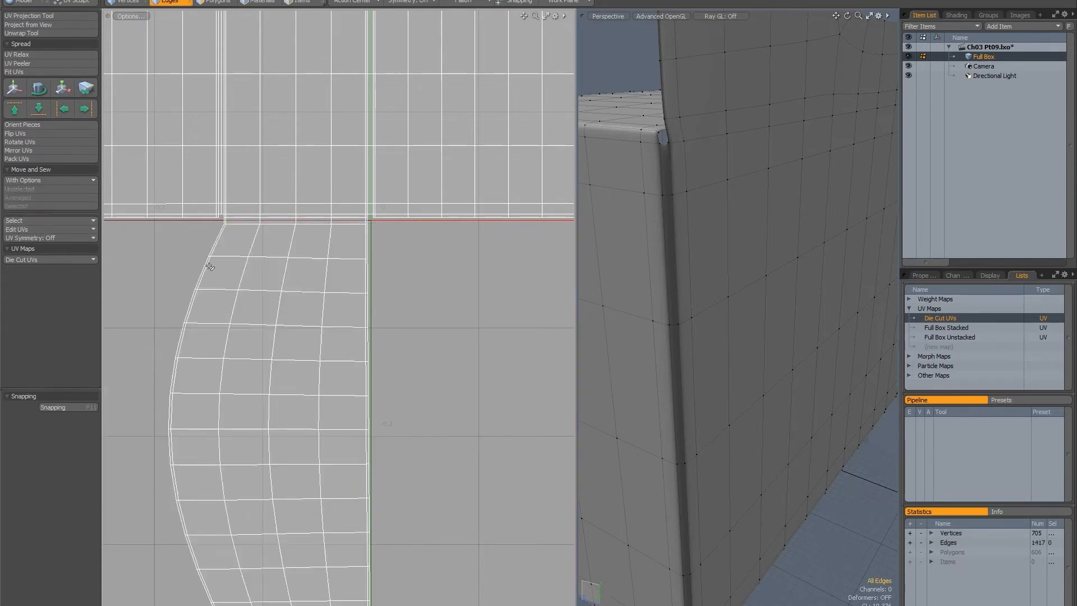
# Select the whole assembled die-cut island as polygons and move it about 0.708 in U and 0.364 in V, onto the positive UV tile.
pyautogui.keyDown('ctrl'); pyautogui.keyDown('alt'); pyautogui.moveTo(440, 292); pyautogui.dragTo(345, 291); pyautogui.keyUp('alt'); pyautogui.keyUp('ctrl')
pyautogui.keyDown('alt'); pyautogui.moveTo(345, 291); pyautogui.dragTo(196, 380); pyautogui.keyUp('alt')
pyautogui.keyDown('alt'); pyautogui.moveTo(361, 343); pyautogui.dragTo(428, 359); pyautogui.keyUp('alt')
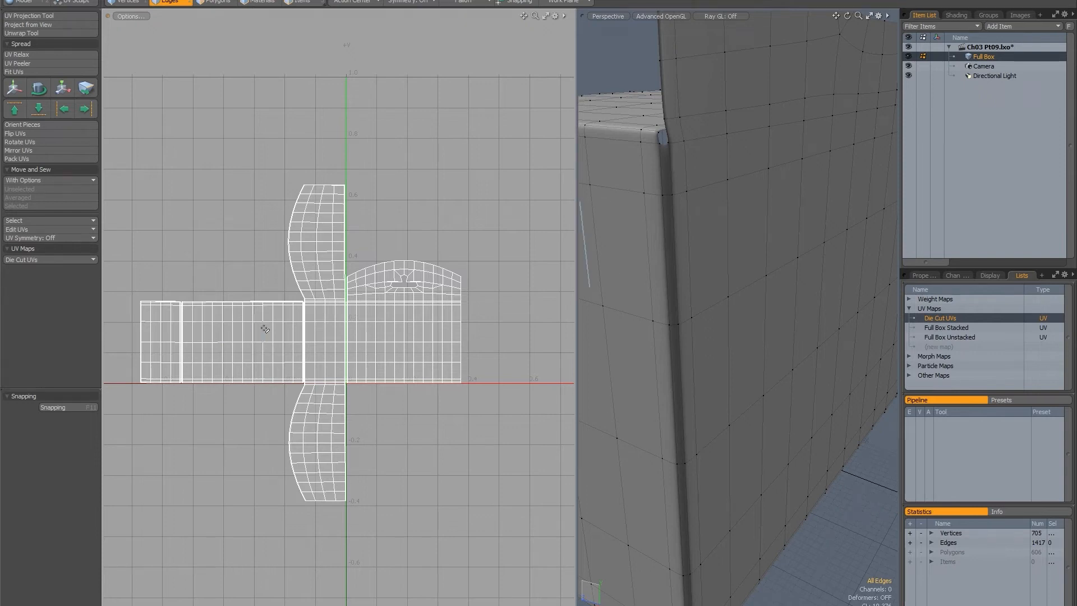
pyautogui.keyDown('alt'); pyautogui.moveTo(674, 102); pyautogui.dragTo(701, 220); pyautogui.keyUp('alt')
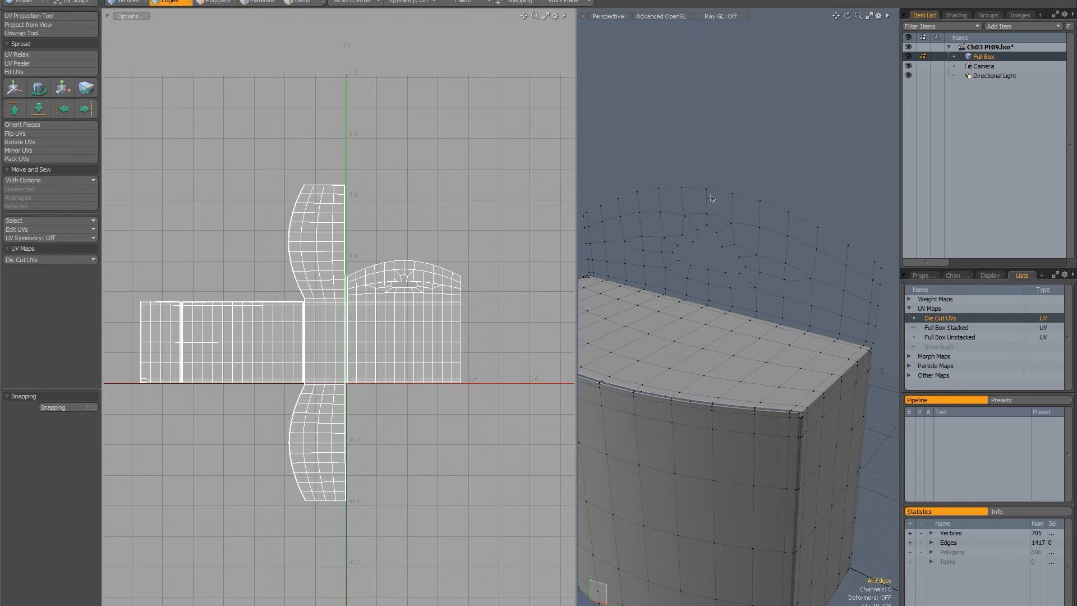
pyautogui.keyDown('alt'); pyautogui.moveTo(317, 328); pyautogui.dragTo(309, 284); pyautogui.keyUp('alt')
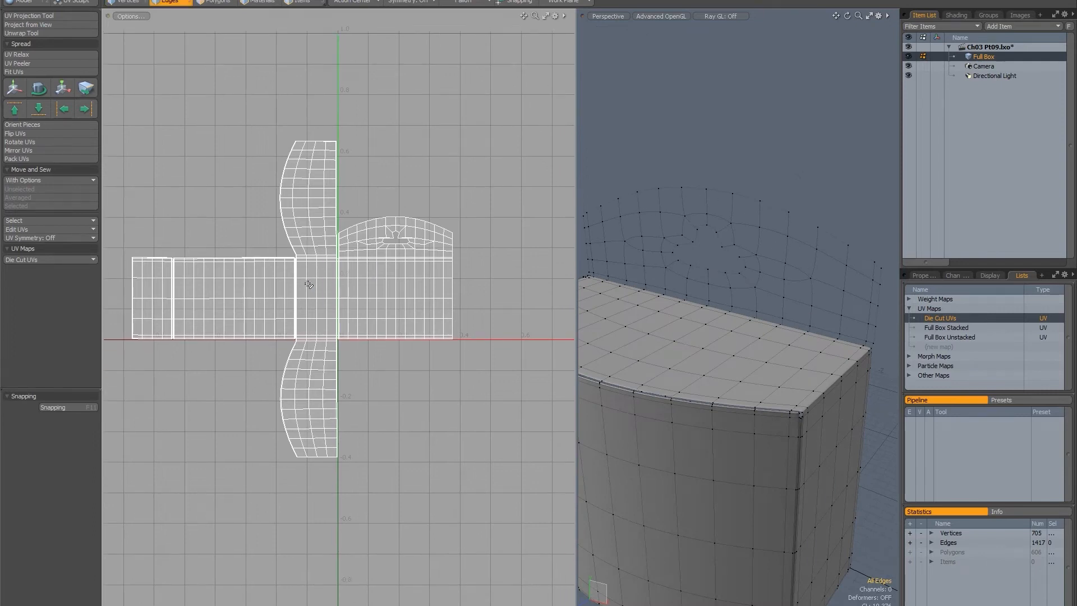
pyautogui.press('3')
pyautogui.doubleClick(326, 303)
pyautogui.press('w')
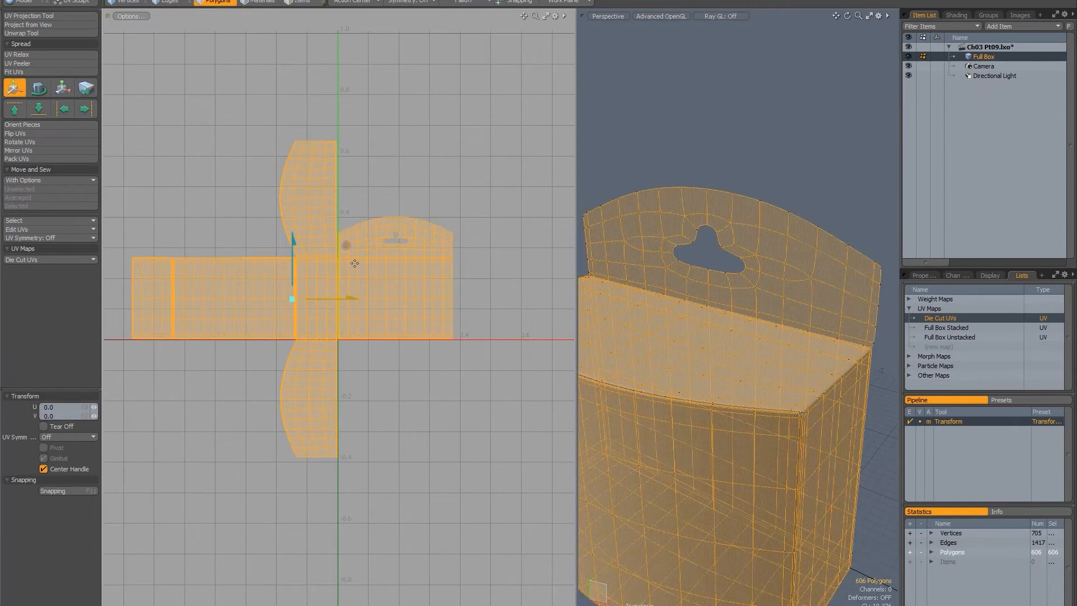
pyautogui.keyDown('alt'); pyautogui.moveTo(364, 215); pyautogui.dragTo(309, 295); pyautogui.keyUp('alt')
pyautogui.moveTo(191, 386); pyautogui.dragTo(290, 229)
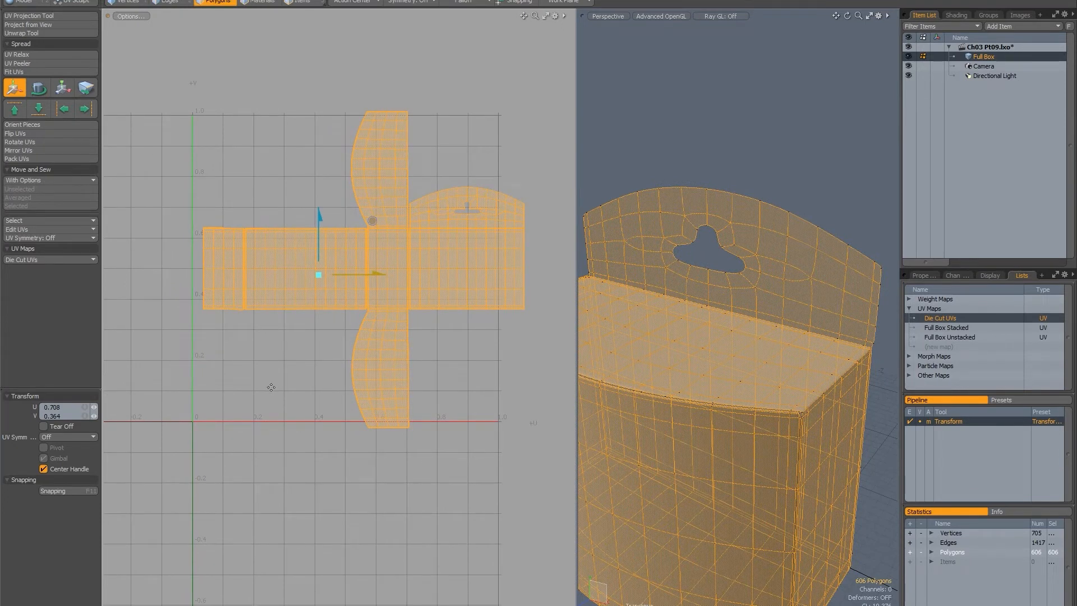
# Unhide the rest of the box's geometry to bring back its remaining UV islands and end the move.
pyautogui.press('u')
pyautogui.keyDown('alt'); pyautogui.moveTo(240, 396); pyautogui.dragTo(327, 211); pyautogui.keyUp('alt')
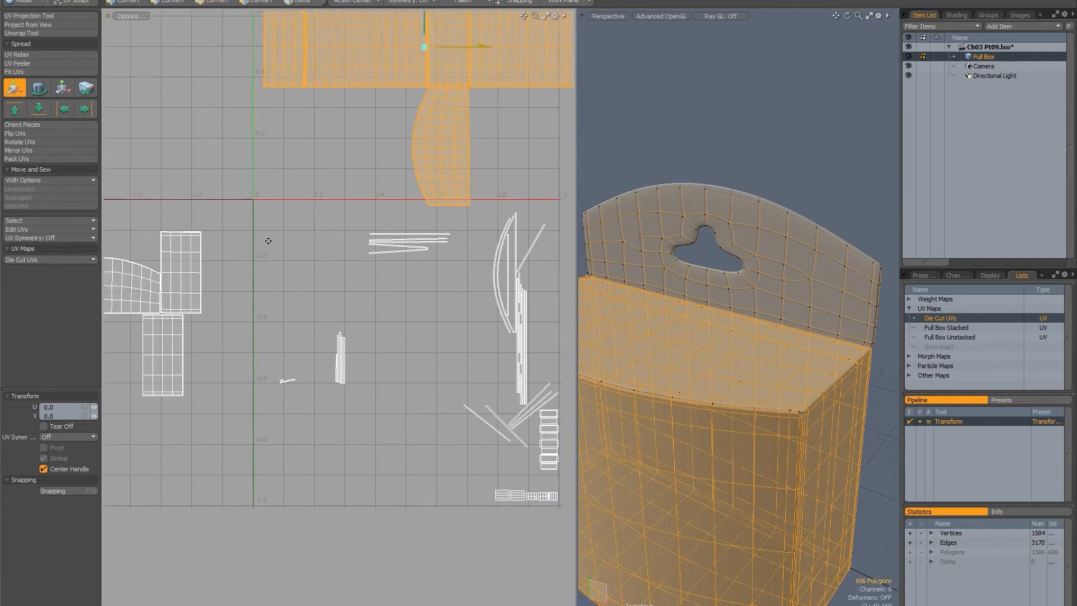
pyautogui.keyDown('alt'); pyautogui.moveTo(264, 238); pyautogui.dragTo(254, 276); pyautogui.keyUp('alt')
pyautogui.keyDown('alt'); pyautogui.moveTo(377, 134); pyautogui.dragTo(438, 327); pyautogui.keyUp('alt')
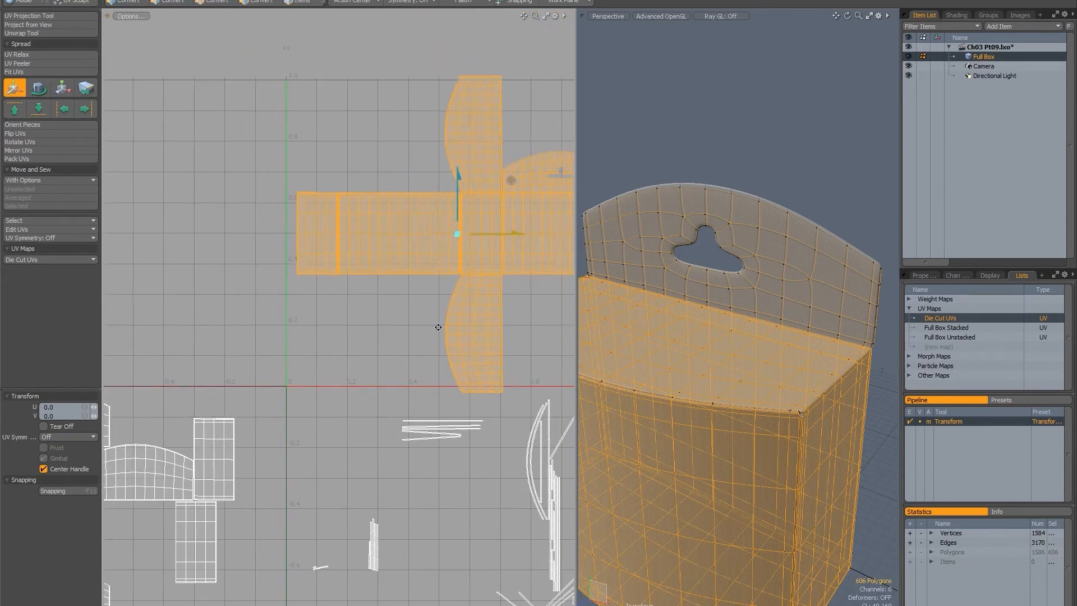
pyautogui.keyDown('alt'); pyautogui.moveTo(318, 344); pyautogui.dragTo(246, 318); pyautogui.keyUp('alt')
pyautogui.keyDown('alt'); pyautogui.moveTo(395, 233); pyautogui.dragTo(277, 231); pyautogui.keyUp('alt')
pyautogui.press('space')
# Select only the separate back-panel island with the hanger hole and move it below the die-cut layout's long strip in the positive UV tile.
pyautogui.keyDown('alt'); pyautogui.moveTo(232, 361); pyautogui.dragTo(467, 146); pyautogui.keyUp('alt')
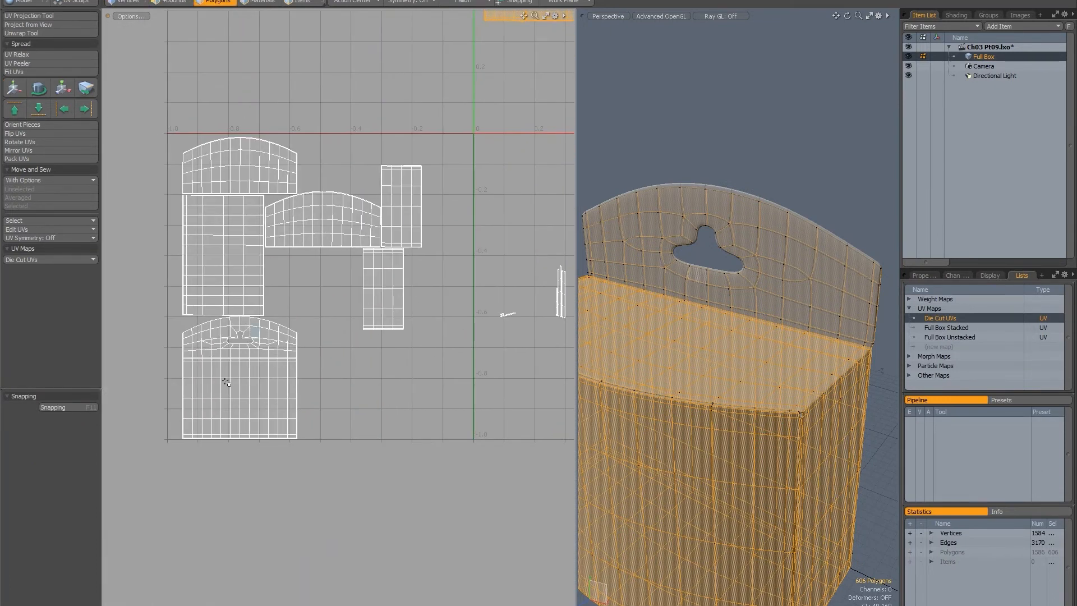
pyautogui.keyDown('shift'); pyautogui.doubleClick(242, 379); pyautogui.keyUp('shift')
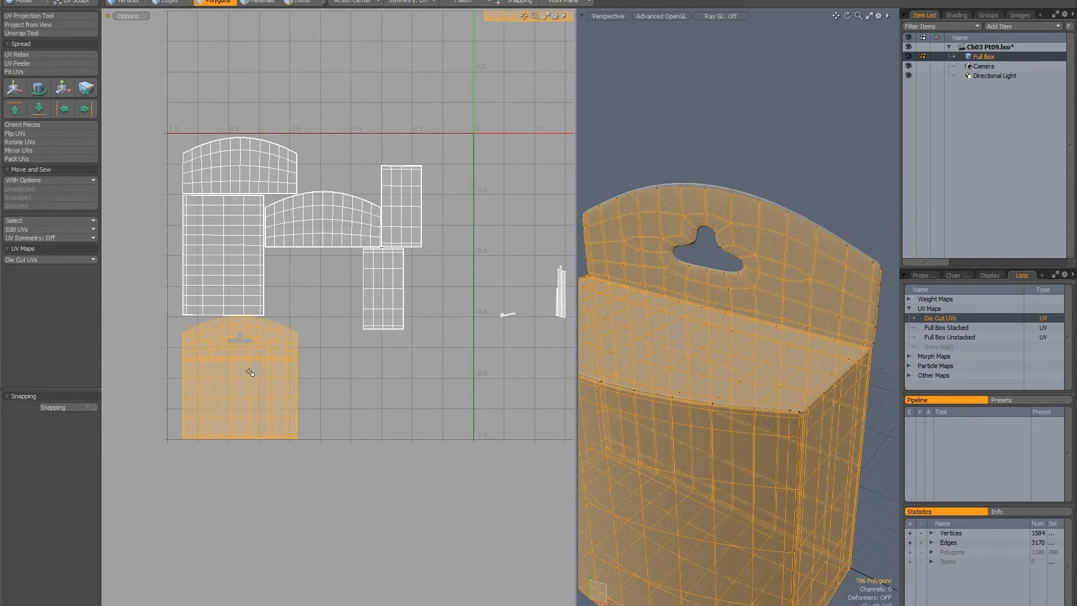
pyautogui.doubleClick(247, 386)
pyautogui.press('w')
pyautogui.keyDown('alt'); pyautogui.moveTo(292, 276); pyautogui.dragTo(223, 340); pyautogui.keyUp('alt')
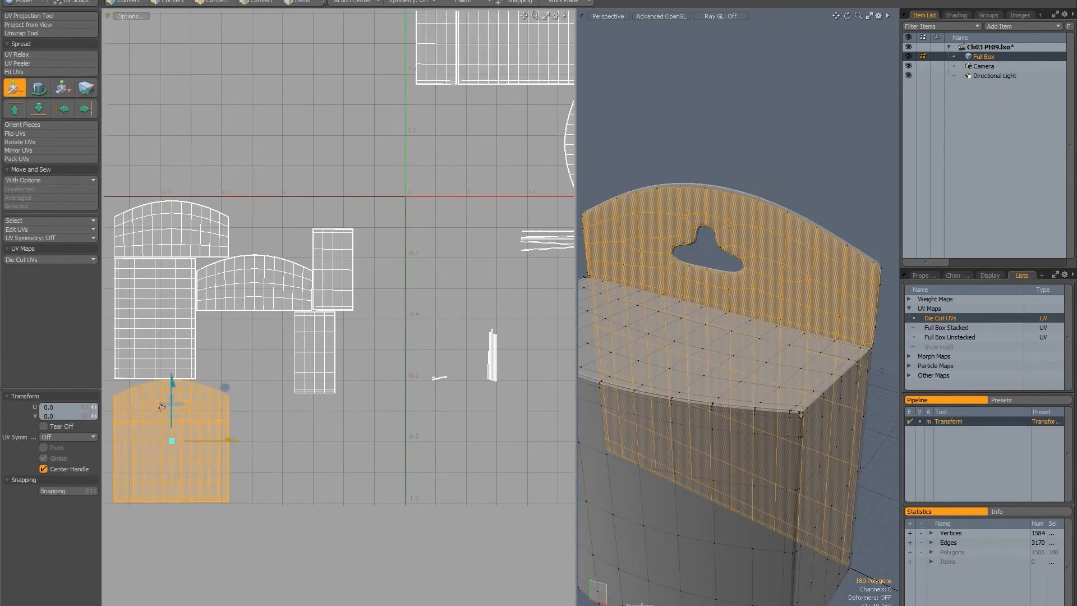
pyautogui.moveTo(135, 461); pyautogui.dragTo(177, 382)
pyautogui.moveTo(134, 358); pyautogui.dragTo(159, 329)
pyautogui.keyDown('alt'); pyautogui.moveTo(243, 410); pyautogui.dragTo(276, 386); pyautogui.keyUp('alt')
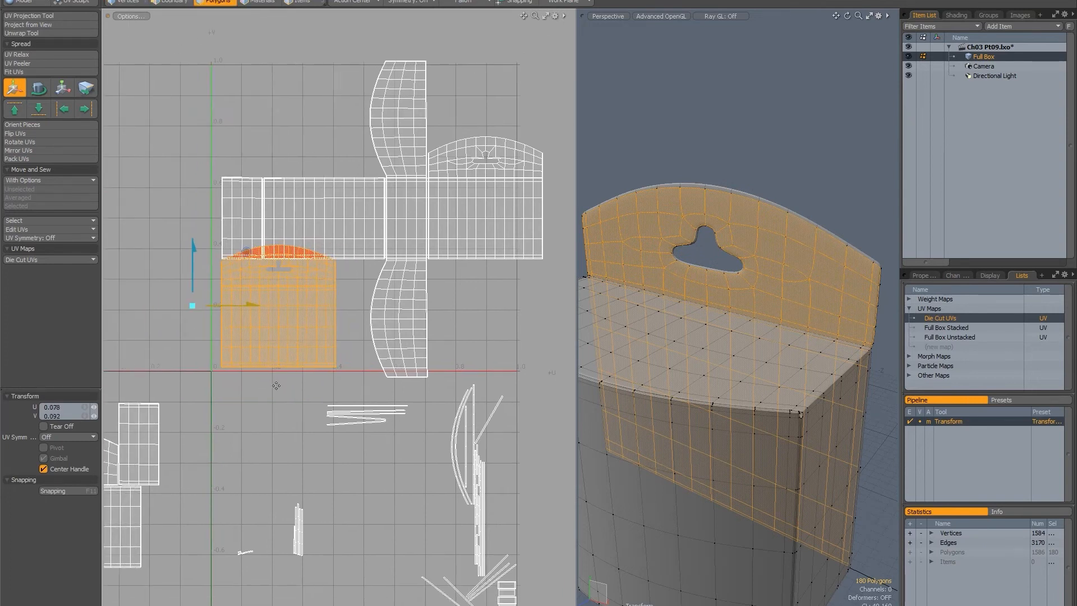
pyautogui.keyDown('alt'); pyautogui.moveTo(330, 289); pyautogui.dragTo(335, 299); pyautogui.keyUp('alt')
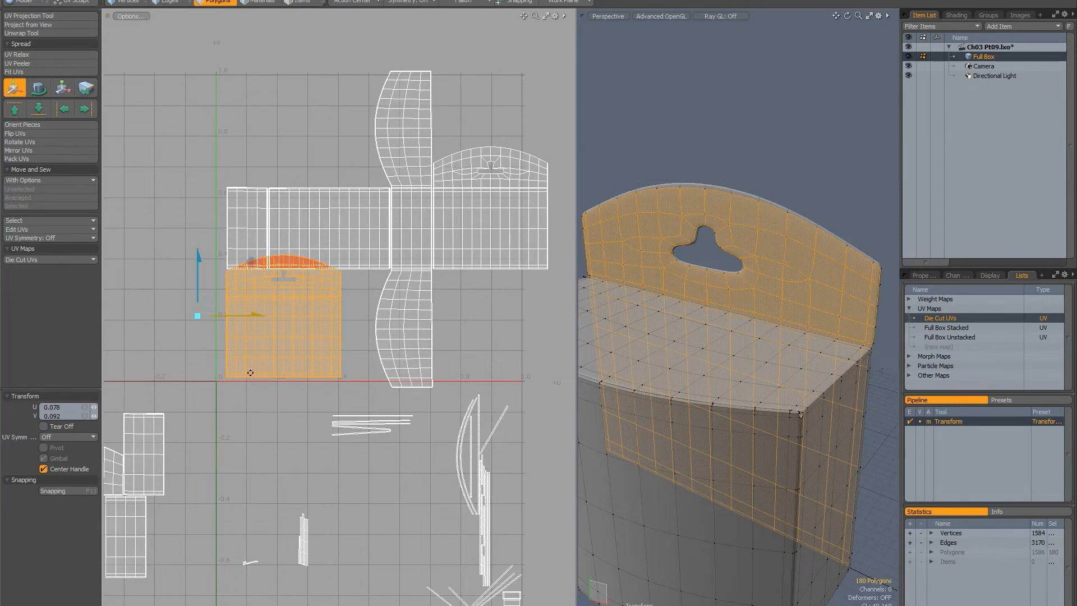
pyautogui.keyDown('alt'); pyautogui.moveTo(256, 353); pyautogui.dragTo(278, 335); pyautogui.keyUp('alt')
pyautogui.keyDown('ctrl'); pyautogui.keyDown('alt'); pyautogui.moveTo(348, 354); pyautogui.dragTo(291, 274); pyautogui.keyUp('alt'); pyautogui.keyUp('ctrl')
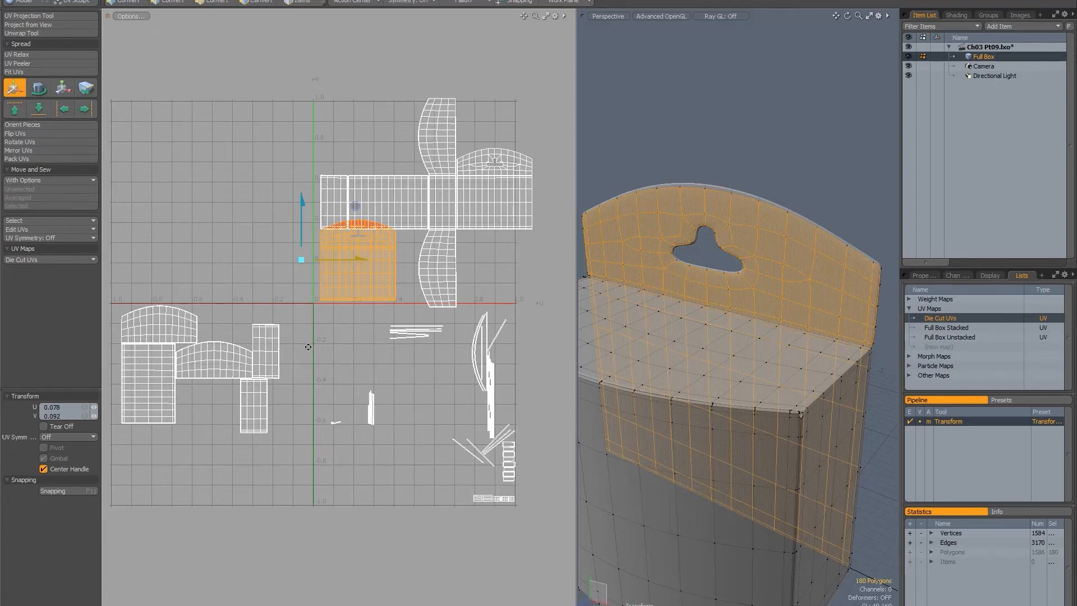
pyautogui.moveTo(309, 321)
pyautogui.keyDown('alt'); pyautogui.mouseDown()
pyautogui.moveTo(299, 331)
pyautogui.moveTo(306, 307)
pyautogui.mouseUp(); pyautogui.keyUp('alt')
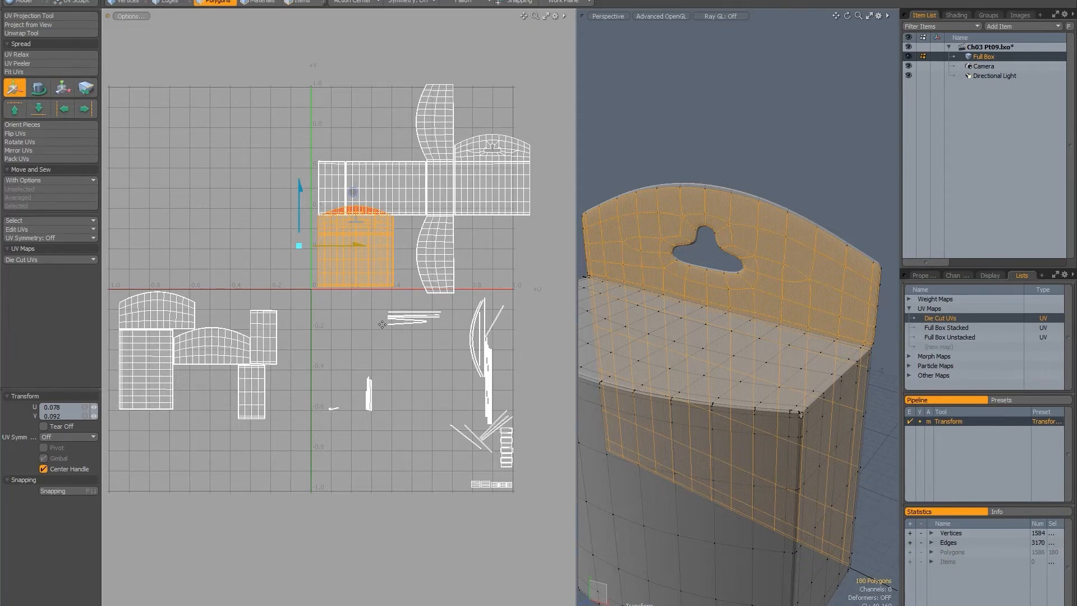
pyautogui.moveTo(320, 282)
pyautogui.keyDown('alt'); pyautogui.mouseDown()
pyautogui.moveTo(333, 289)
pyautogui.moveTo(320, 283)
pyautogui.mouseUp(); pyautogui.keyUp('alt')
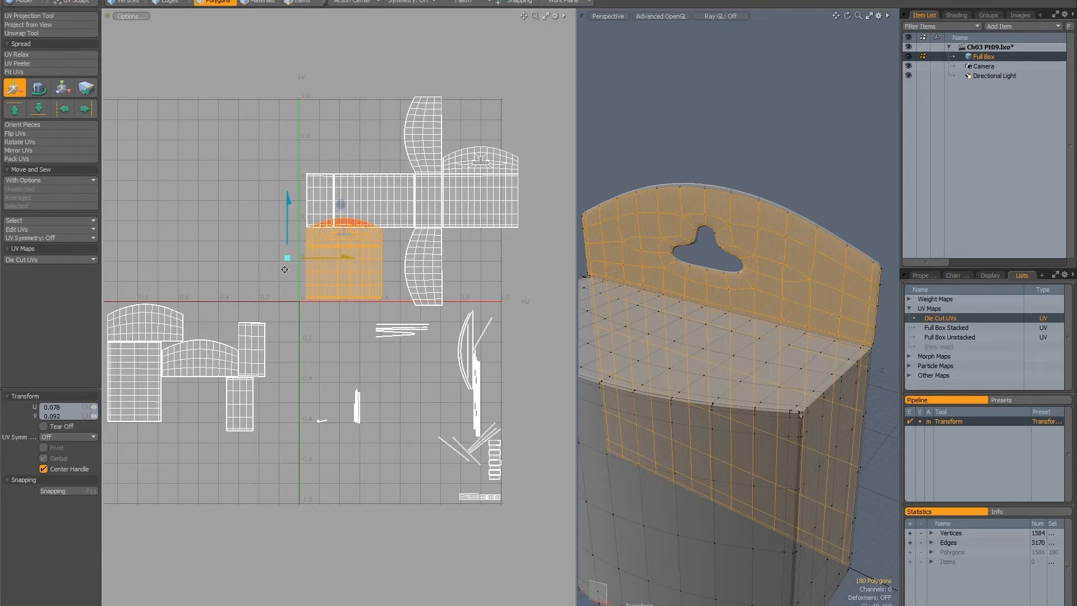
pyautogui.keyDown('alt'); pyautogui.moveTo(285, 269); pyautogui.dragTo(331, 233); pyautogui.keyUp('alt')
# Drop the Move tool and clear the polygon selection.
pyautogui.press('space')
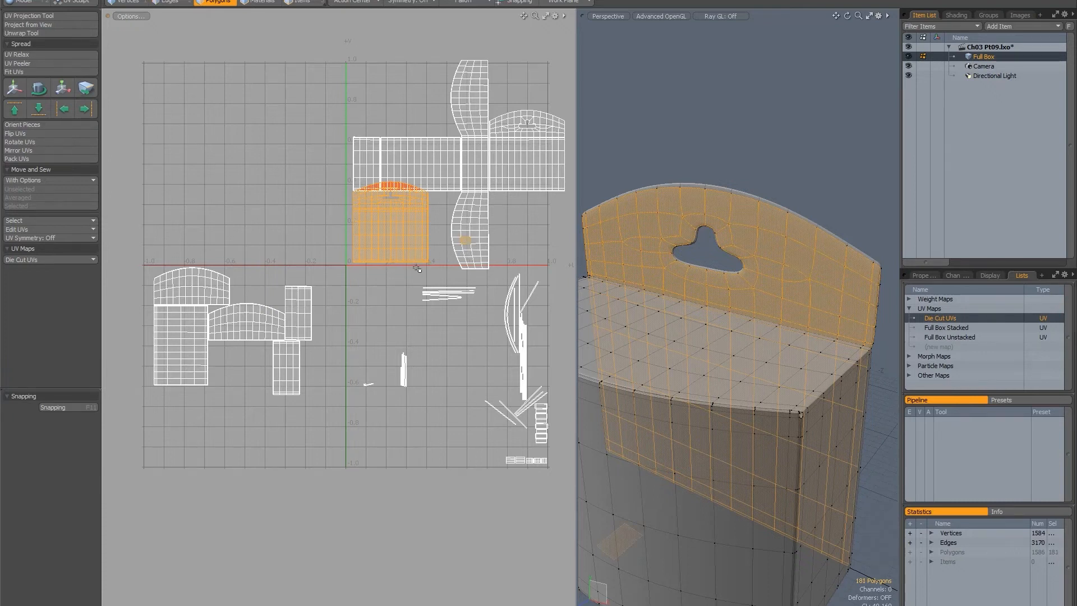
pyautogui.keyDown('alt'); pyautogui.moveTo(406, 190); pyautogui.dragTo(360, 200); pyautogui.keyUp('alt')
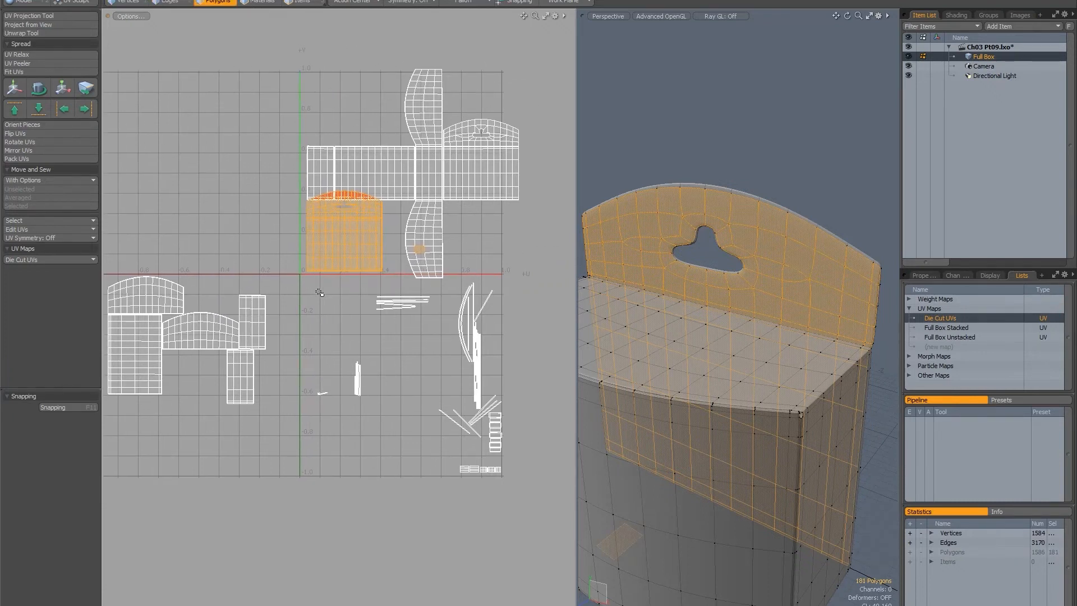
pyautogui.click(343, 278)
pyautogui.moveTo(400, 283)
pyautogui.mouseDown(button='right')
pyautogui.moveTo(221, 120)
pyautogui.moveTo(568, 103)
pyautogui.mouseUp(button='right')
pyautogui.click(212, 187)
pyautogui.keyDown('alt'); pyautogui.moveTo(247, 214); pyautogui.dragTo(306, 208); pyautogui.keyUp('alt')
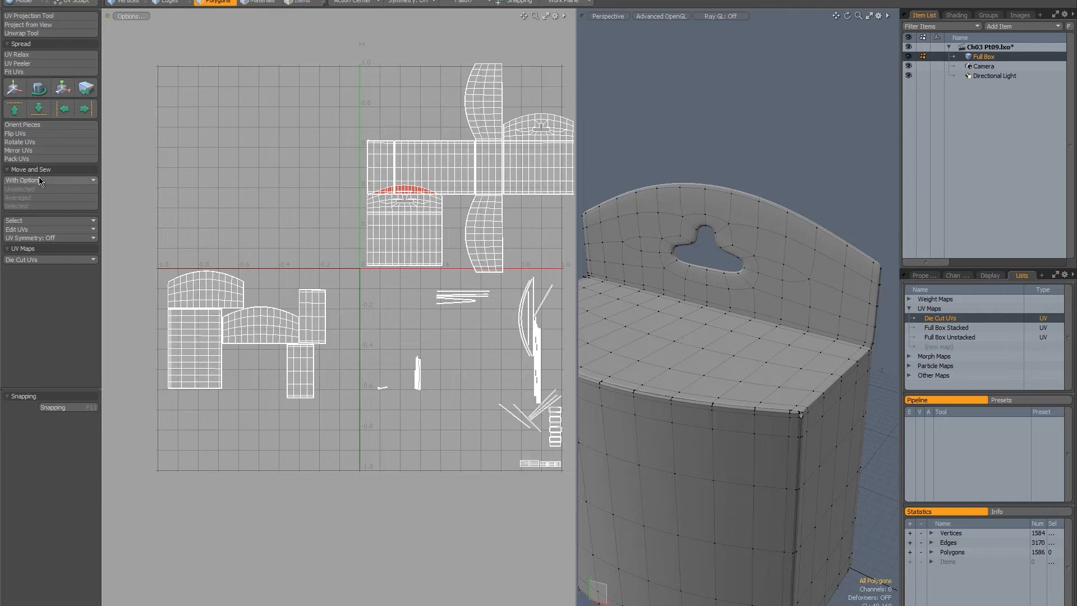
# Select the die-cut and back-panel islands and try Pack UVs with Orient off and Gaps at 5%.
pyautogui.keyDown('alt'); pyautogui.moveTo(421, 249); pyautogui.dragTo(348, 245); pyautogui.keyUp('alt')
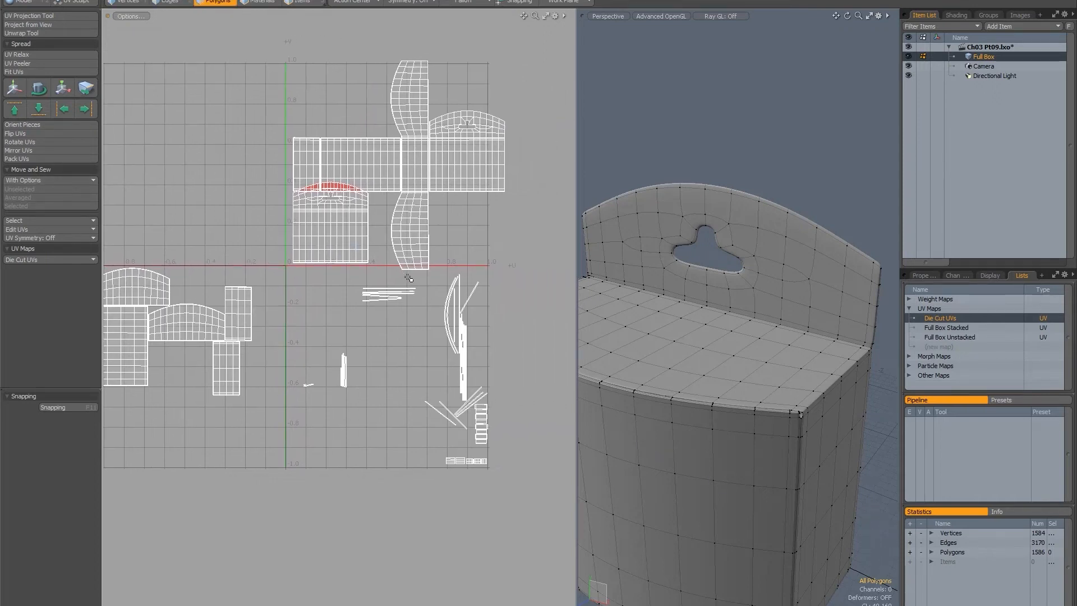
pyautogui.moveTo(409, 278)
pyautogui.mouseDown(button='right')
pyautogui.moveTo(597, 170)
pyautogui.moveTo(187, 147)
pyautogui.moveTo(217, 277)
pyautogui.mouseUp(button='right')
pyautogui.click(26, 159)
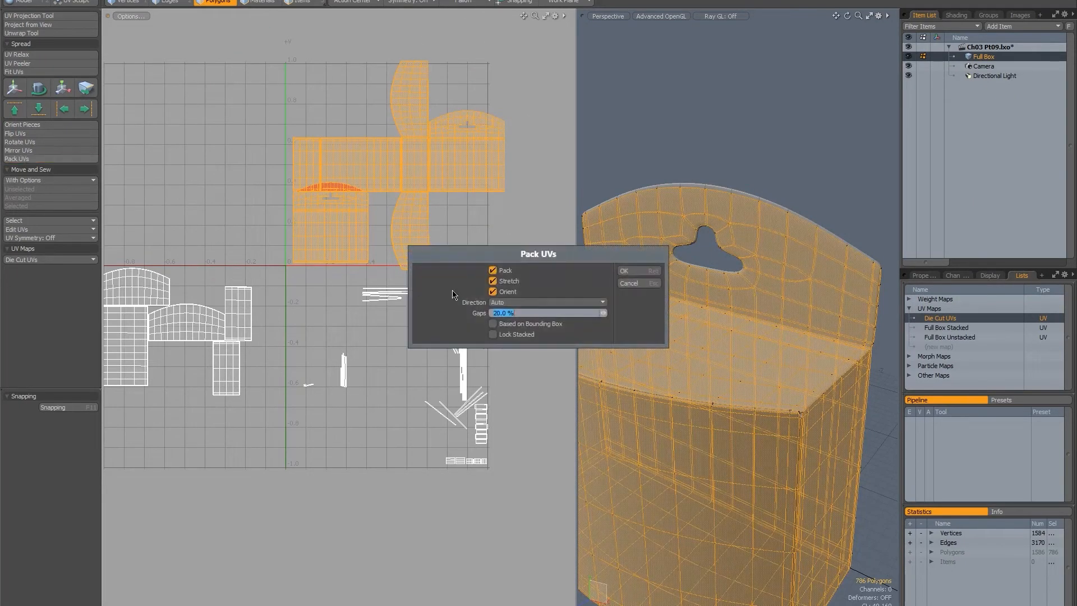
pyautogui.click(493, 292)
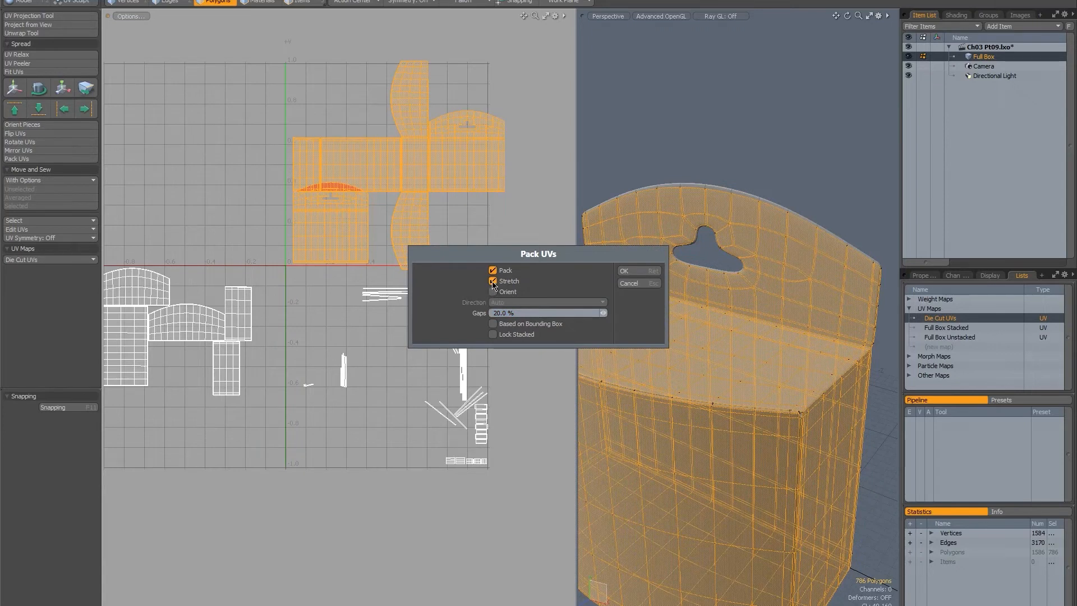
pyautogui.moveTo(527, 312); pyautogui.dragTo(476, 313)
pyautogui.write('5')
pyautogui.click(629, 271)
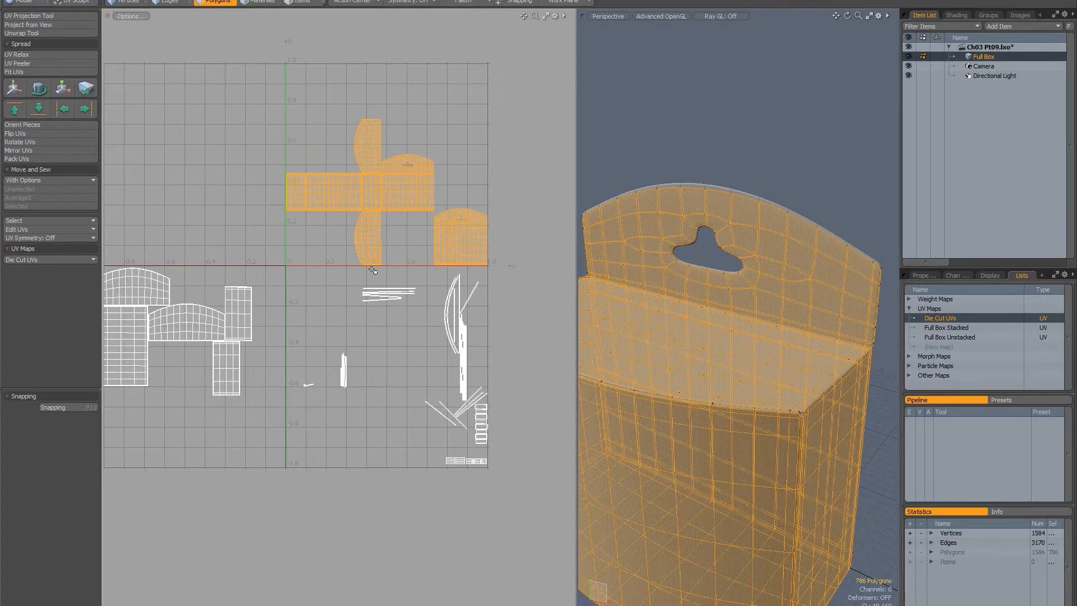
# Undo the UV packing of the two islands.
pyautogui.moveTo(350, 215)
pyautogui.keyDown('alt'); pyautogui.mouseDown()
pyautogui.moveTo(337, 232)
pyautogui.moveTo(359, 220)
pyautogui.mouseUp(); pyautogui.keyUp('alt')
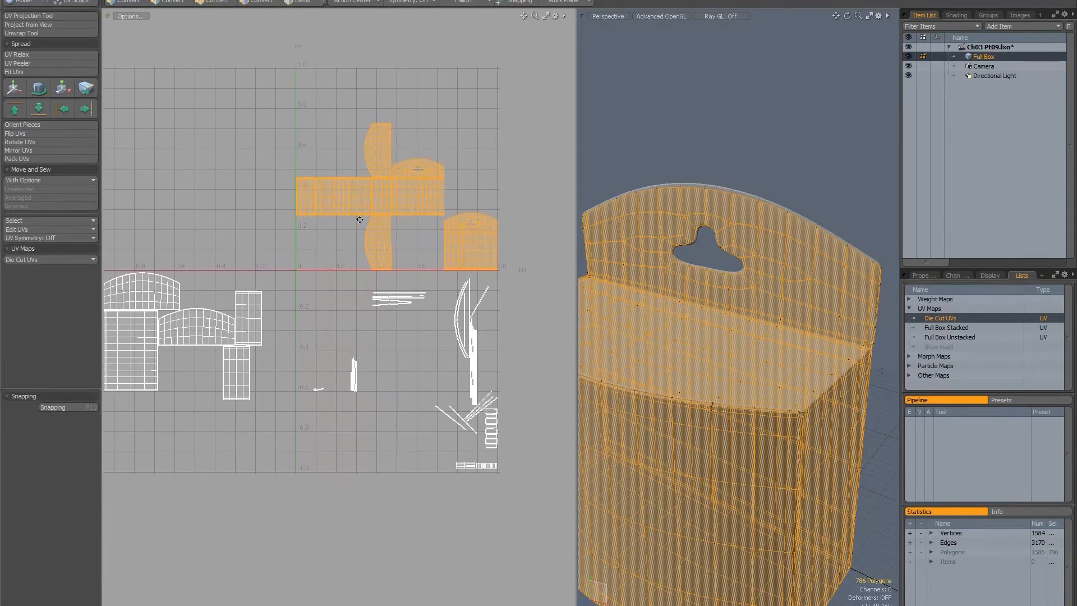
pyautogui.keyDown('alt'); pyautogui.moveTo(307, 261); pyautogui.dragTo(272, 176); pyautogui.keyUp('alt')
pyautogui.hotkey('ctrl', 'z')
# Scale all UVs uniformly to 97.5% and shift them by -0.03 in U to fit the tile's width.
pyautogui.moveTo(386, 210)
pyautogui.keyDown('shift'); pyautogui.mouseDown(button='right')
pyautogui.moveTo(670, 487)
pyautogui.moveTo(46, 219)
pyautogui.moveTo(217, 189)
pyautogui.mouseUp(button='right'); pyautogui.keyUp('shift')
pyautogui.press('r')
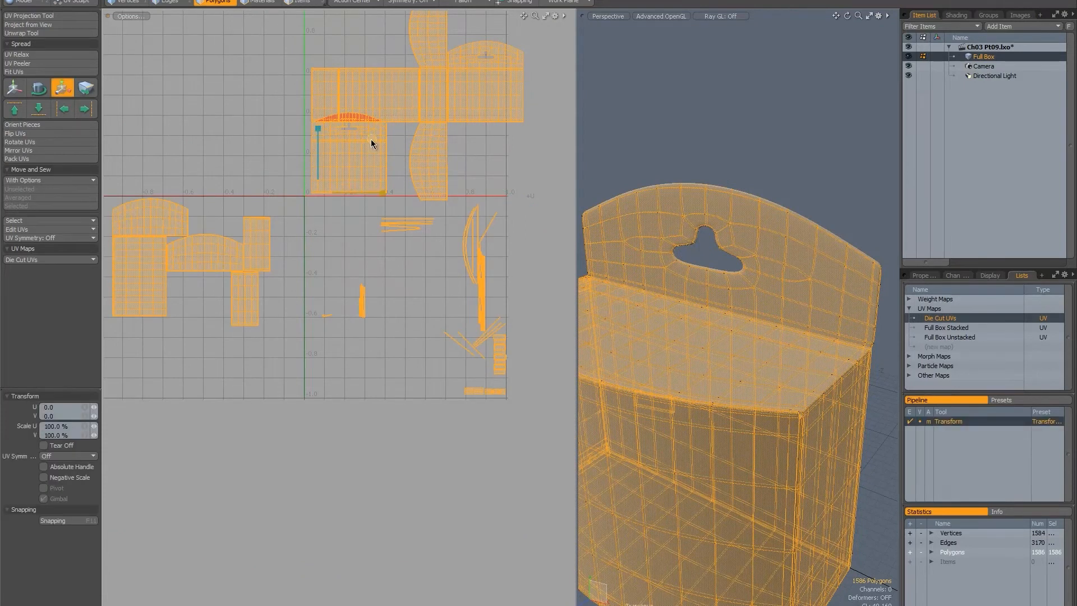
pyautogui.keyDown('alt'); pyautogui.moveTo(369, 139); pyautogui.dragTo(368, 237); pyautogui.keyUp('alt')
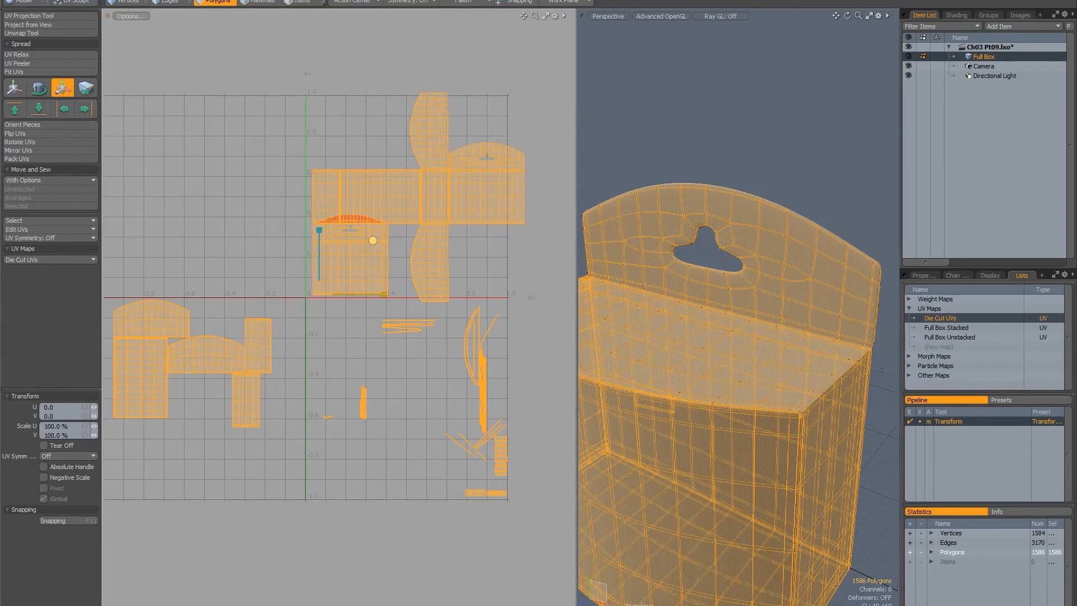
pyautogui.moveTo(372, 240); pyautogui.dragTo(369, 240)
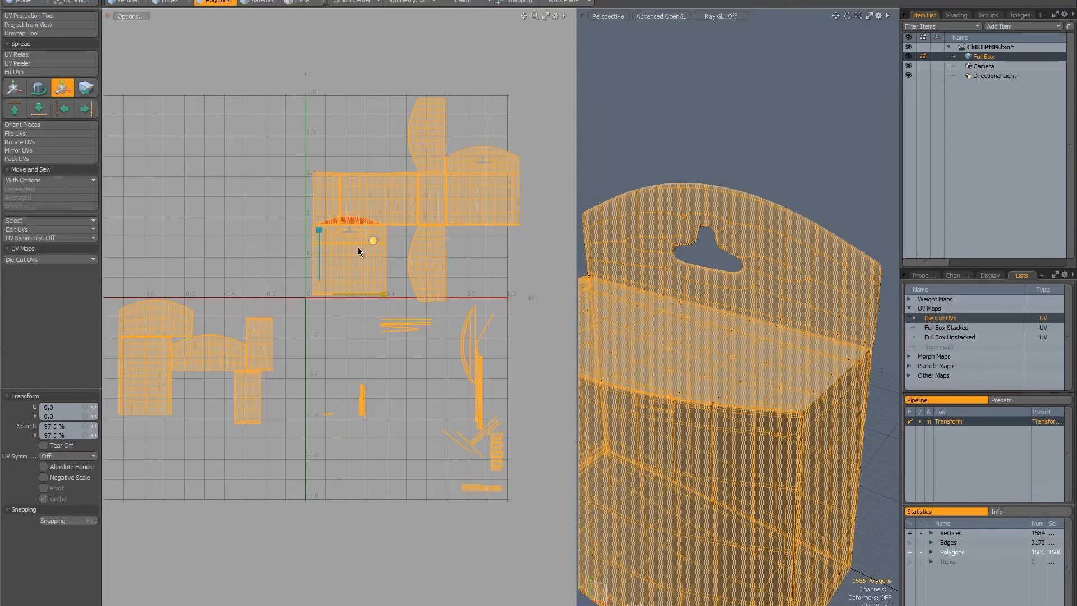
pyautogui.press('w')
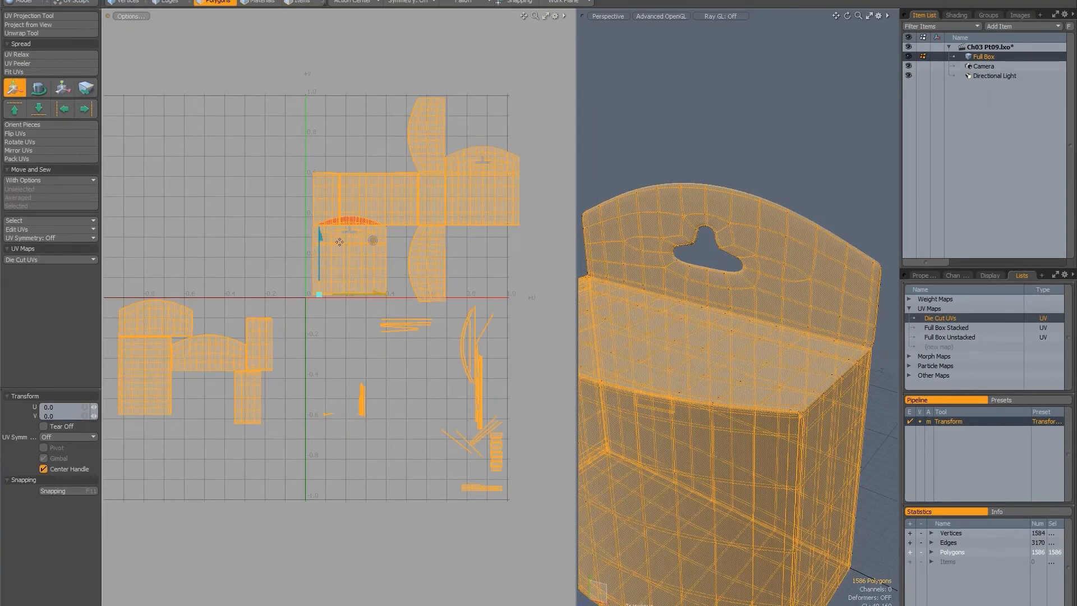
pyautogui.moveTo(363, 296); pyautogui.dragTo(357, 296)
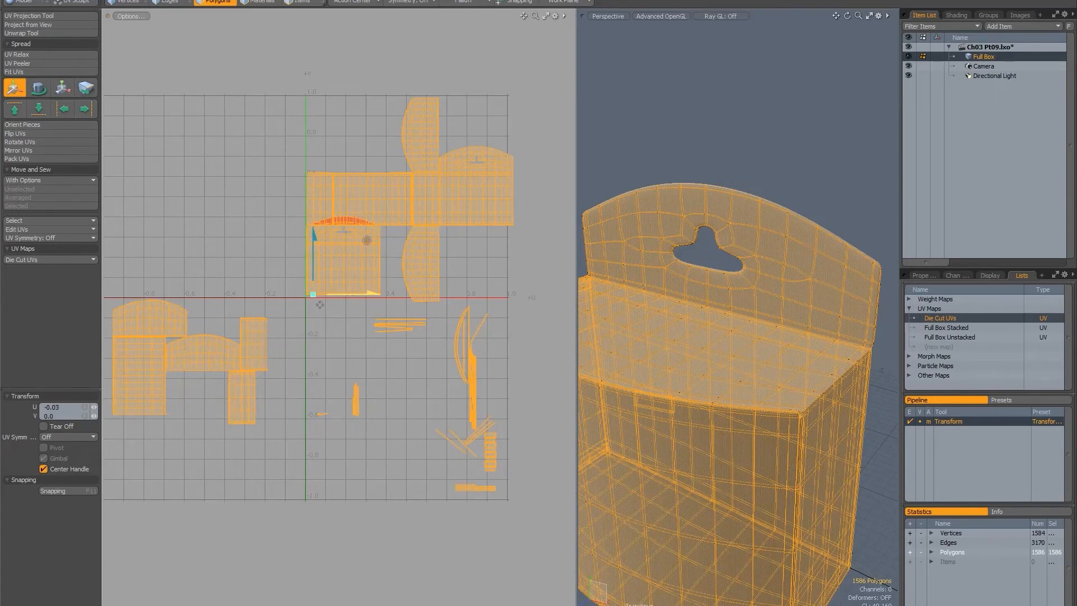
pyautogui.keyDown('ctrl'); pyautogui.keyDown('alt'); pyautogui.moveTo(294, 306); pyautogui.dragTo(161, 294); pyautogui.keyUp('alt'); pyautogui.keyUp('ctrl')
pyautogui.press('space')
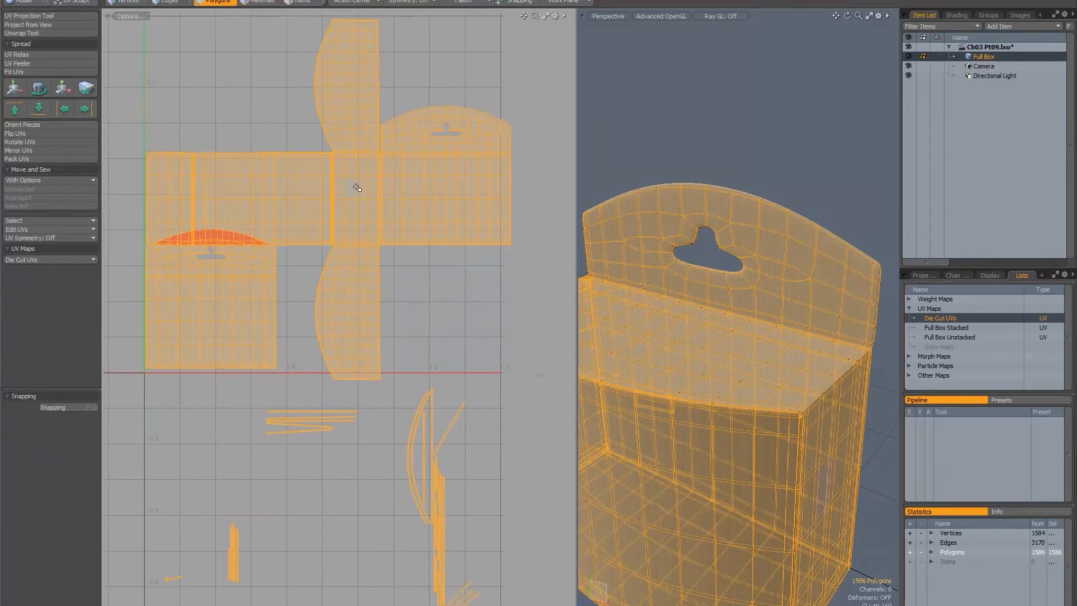
# Select the die-cut island and move it 0.052 in V to clear the back panel's arched top.
pyautogui.doubleClick(356, 191)
pyautogui.press('w')
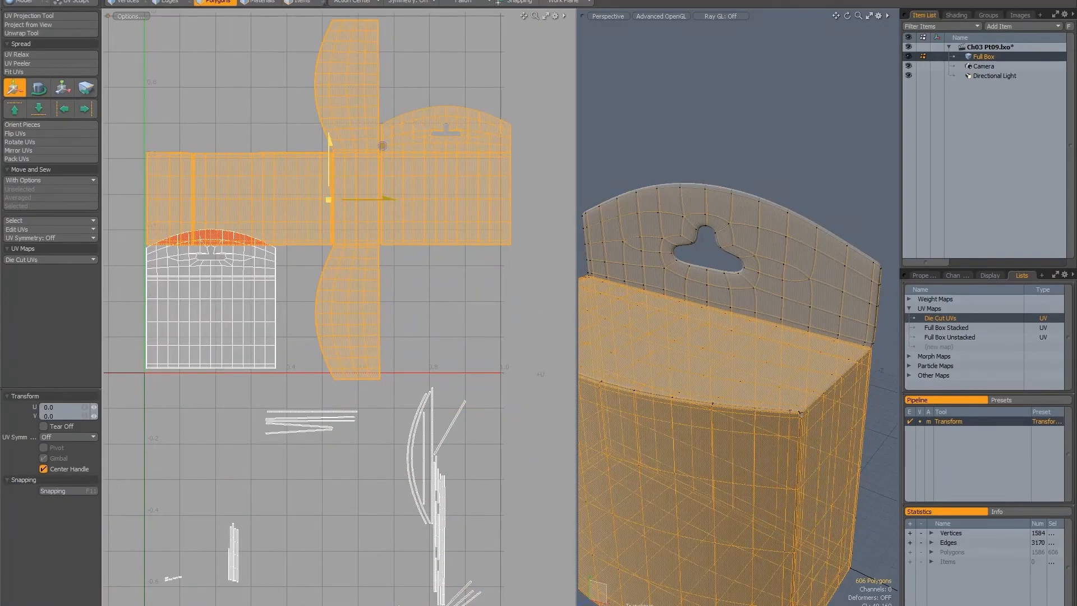
pyautogui.moveTo(382, 145); pyautogui.dragTo(382, 125)
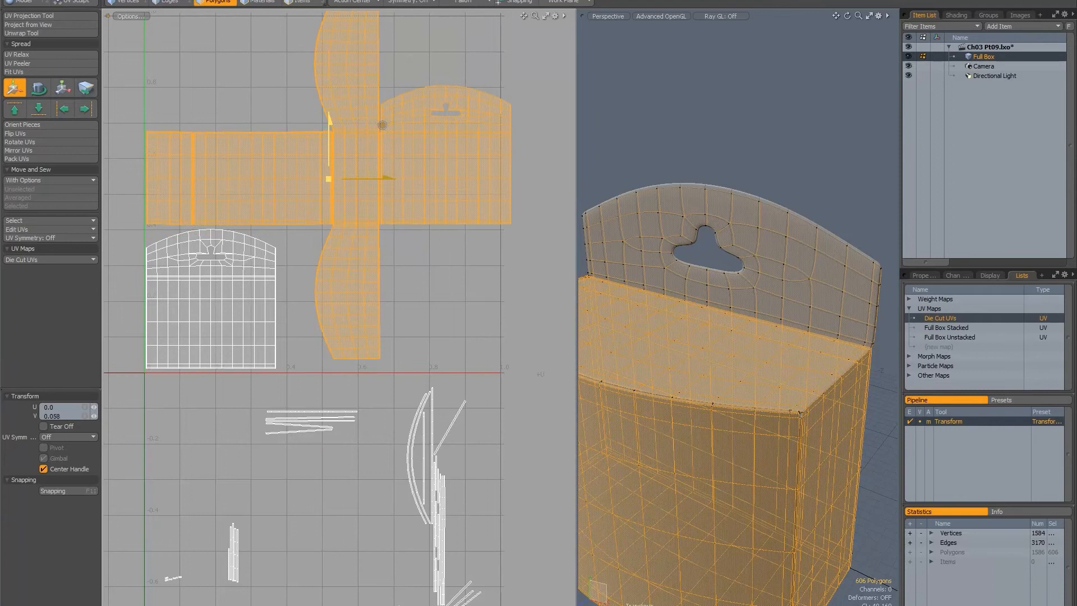
pyautogui.moveTo(330, 155); pyautogui.dragTo(330, 156)
pyautogui.keyDown('alt'); pyautogui.keyDown('shift'); pyautogui.moveTo(263, 195); pyautogui.dragTo(338, 205); pyautogui.keyUp('shift'); pyautogui.keyUp('alt')
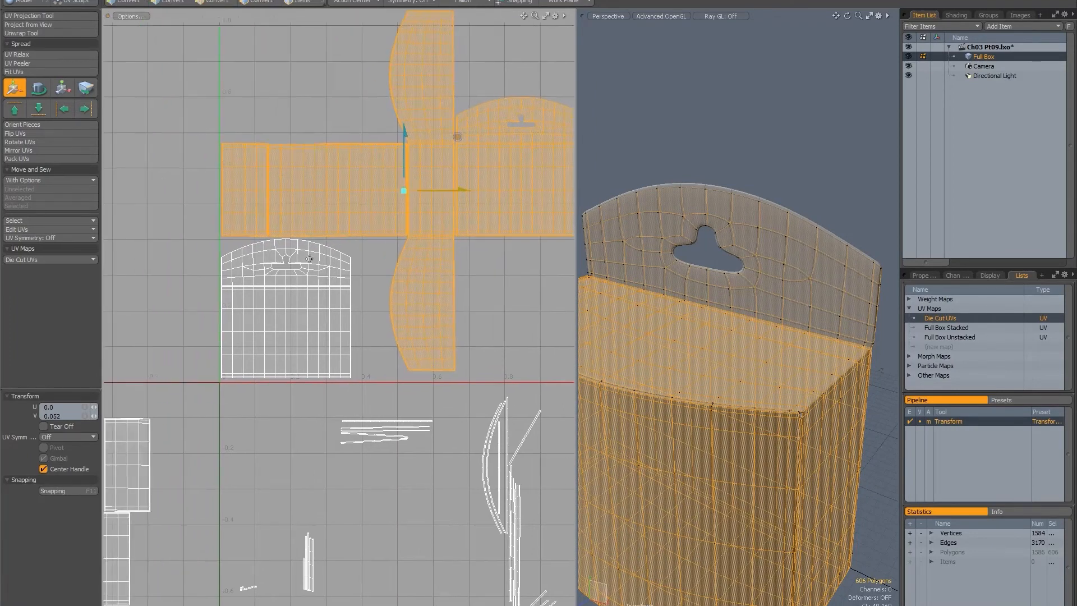
pyautogui.press('space')
# Add the back panel to the selection and centre the scale transform on the UV origin with the action center set to Screen.
pyautogui.keyDown('shift'); pyautogui.doubleClick(296, 281); pyautogui.keyUp('shift')
pyautogui.press('r')
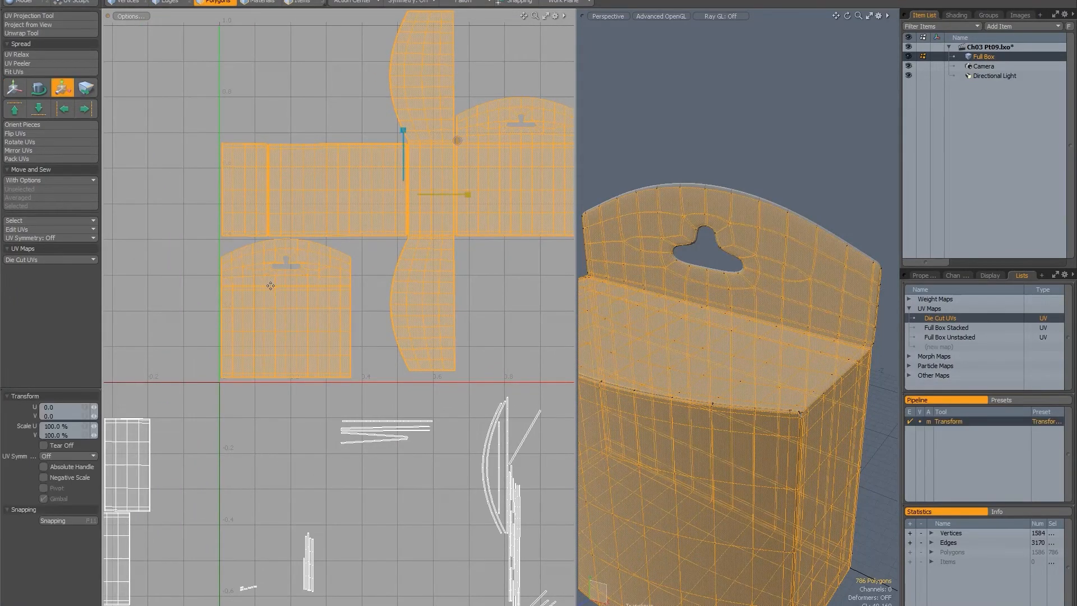
pyautogui.click(370, 4)
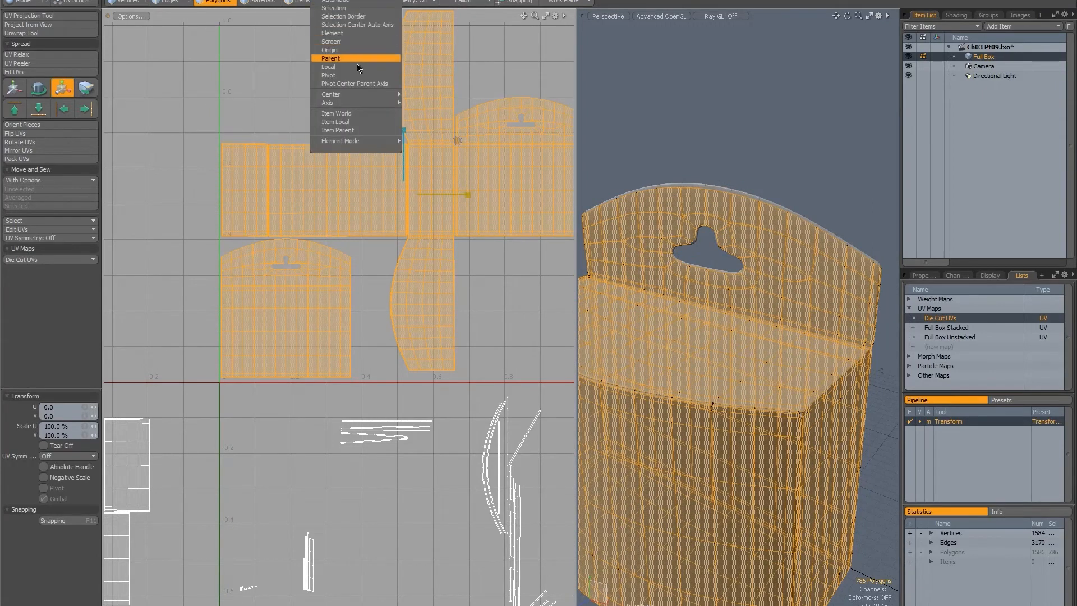
pyautogui.click(334, 43)
pyautogui.keyDown('alt'); pyautogui.moveTo(235, 351); pyautogui.dragTo(304, 317); pyautogui.keyUp('alt')
pyautogui.keyDown('ctrl'); pyautogui.keyDown('alt'); pyautogui.moveTo(275, 368); pyautogui.dragTo(412, 316); pyautogui.keyUp('alt'); pyautogui.keyUp('ctrl')
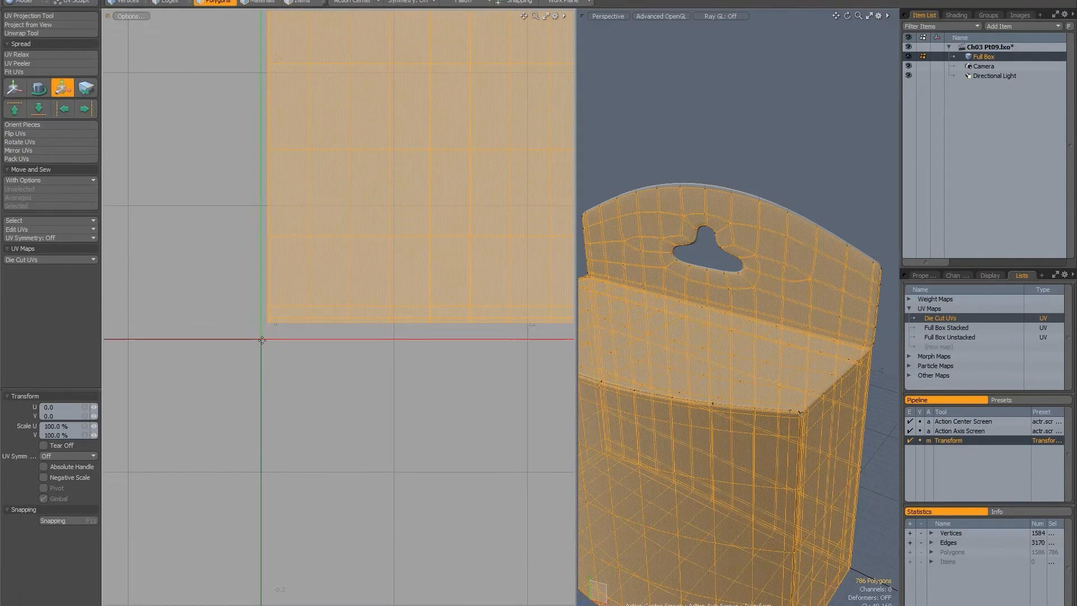
pyautogui.click(261, 338)
# Scale the die-cut and back-panel islands uniformly to 96% so they fit inside the 0–1 UV space.
pyautogui.keyDown('ctrl'); pyautogui.keyDown('alt'); pyautogui.moveTo(353, 302); pyautogui.dragTo(230, 304); pyautogui.keyUp('alt'); pyautogui.keyUp('ctrl')
pyautogui.keyDown('alt'); pyautogui.moveTo(230, 304); pyautogui.dragTo(28, 337); pyautogui.keyUp('alt')
pyautogui.keyDown('ctrl'); pyautogui.keyDown('alt'); pyautogui.moveTo(214, 327); pyautogui.dragTo(147, 327); pyautogui.keyUp('alt'); pyautogui.keyUp('ctrl')
pyautogui.keyDown('alt'); pyautogui.moveTo(218, 310); pyautogui.dragTo(283, 319); pyautogui.keyUp('alt')
pyautogui.keyDown('ctrl'); pyautogui.keyDown('alt'); pyautogui.moveTo(236, 303); pyautogui.dragTo(271, 303); pyautogui.keyUp('alt'); pyautogui.keyUp('ctrl')
pyautogui.keyDown('alt'); pyautogui.moveTo(279, 289); pyautogui.dragTo(284, 320); pyautogui.keyUp('alt')
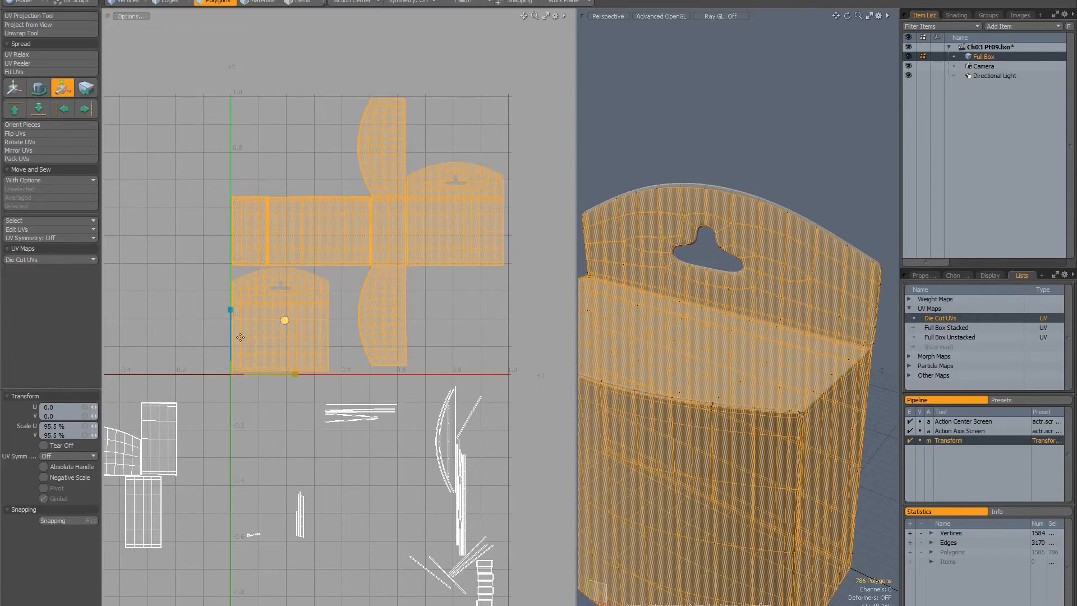
pyautogui.moveTo(370, 91)
pyautogui.keyDown('ctrl'); pyautogui.keyDown('alt'); pyautogui.mouseDown()
pyautogui.moveTo(450, 79)
pyautogui.moveTo(359, 101)
pyautogui.mouseUp(); pyautogui.keyUp('alt'); pyautogui.keyUp('ctrl')
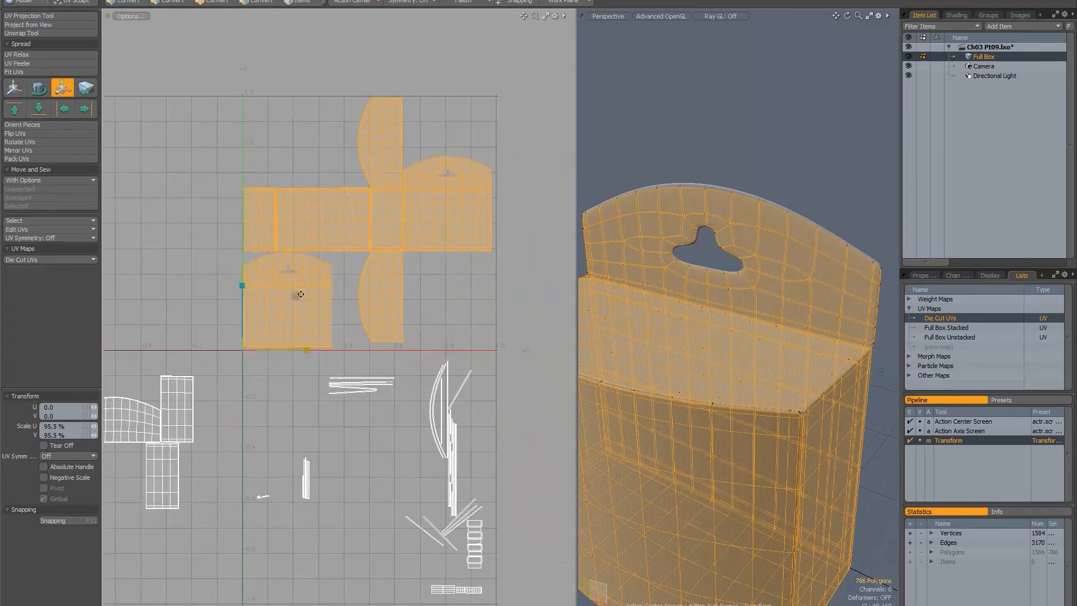
pyautogui.scroll(2, 301, 295)
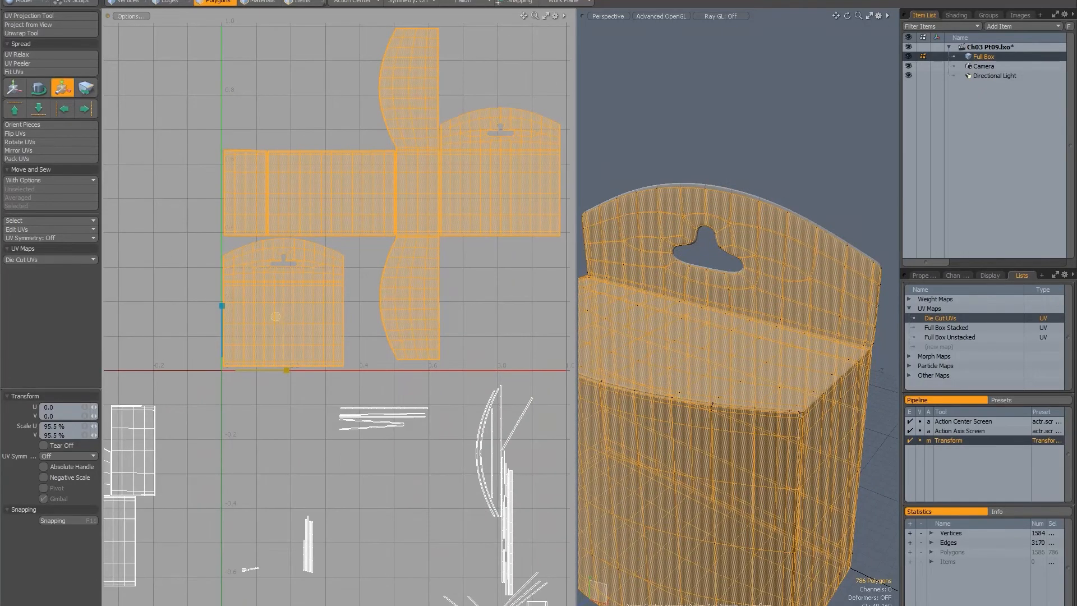
pyautogui.moveTo(275, 317); pyautogui.dragTo(274, 316)
pyautogui.keyDown('alt'); pyautogui.moveTo(406, 149); pyautogui.dragTo(325, 202); pyautogui.keyUp('alt')
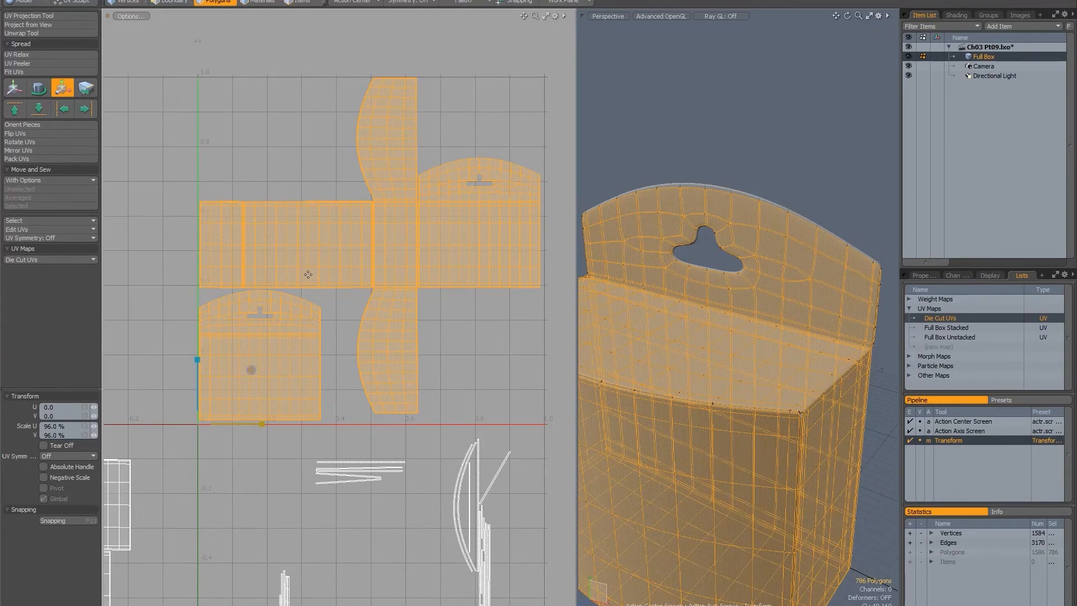
# Select all the leftover UV islands outside the 0–1 space instead and scale them uniformly to 96% as well.
pyautogui.scroll(-3, 313, 378)
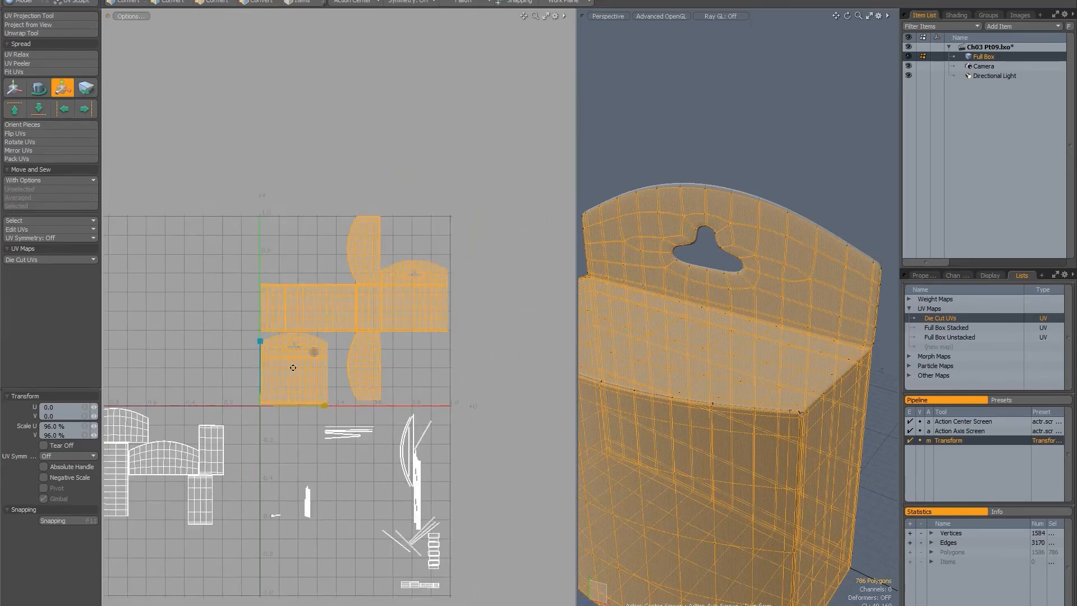
pyautogui.keyDown('alt'); pyautogui.moveTo(207, 409); pyautogui.dragTo(230, 393); pyautogui.keyUp('alt')
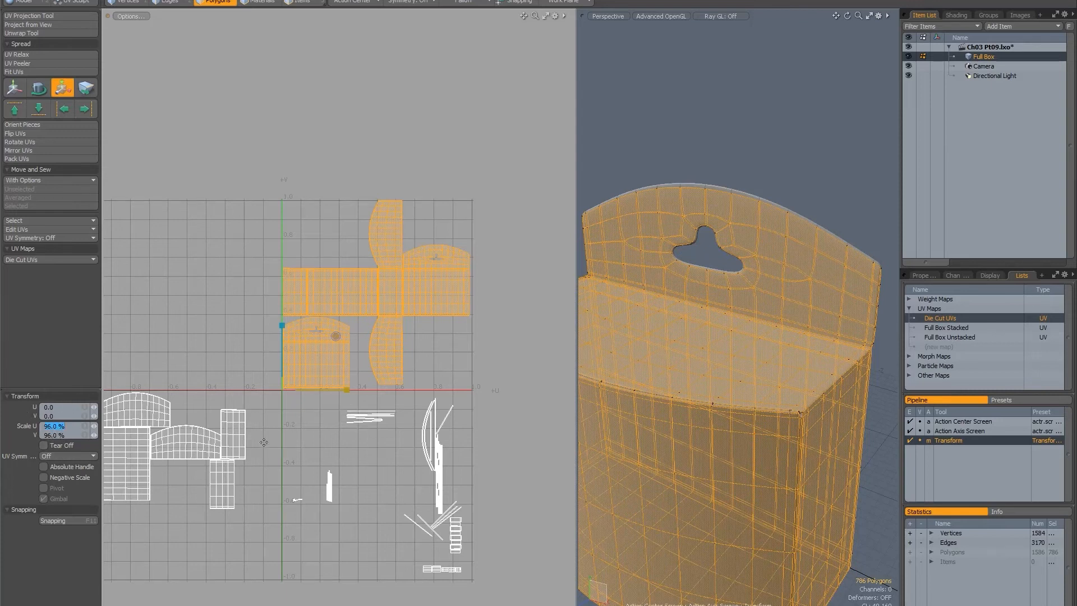
pyautogui.keyDown('alt'); pyautogui.moveTo(281, 354); pyautogui.dragTo(276, 274); pyautogui.keyUp('alt')
pyautogui.press('q')
pyautogui.moveTo(411, 305)
pyautogui.mouseDown(button='right')
pyautogui.moveTo(542, 461)
pyautogui.moveTo(3, 457)
pyautogui.moveTo(275, 308)
pyautogui.mouseUp(button='right')
pyautogui.keyDown('alt'); pyautogui.moveTo(289, 345); pyautogui.dragTo(306, 300); pyautogui.keyUp('alt')
pyautogui.moveTo(416, 275)
pyautogui.mouseDown(button='right')
pyautogui.moveTo(449, 264)
pyautogui.moveTo(332, 595)
pyautogui.moveTo(24, 307)
pyautogui.moveTo(65, 273)
pyautogui.moveTo(283, 343)
pyautogui.mouseUp(button='right')
pyautogui.press('y')
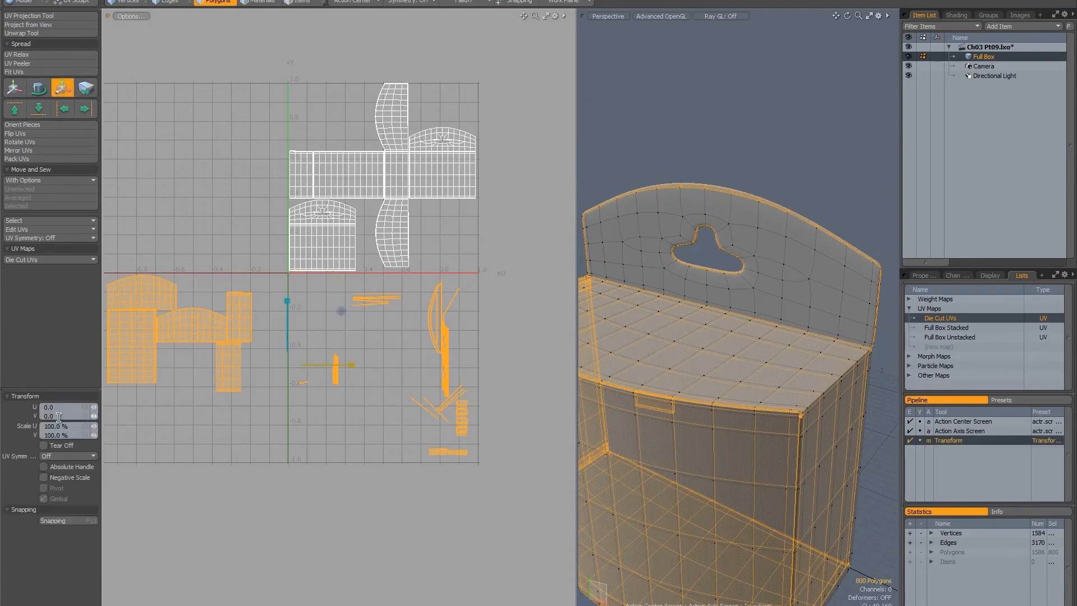
pyautogui.click(83, 425)
pyautogui.write('96')
pyautogui.press('Return')
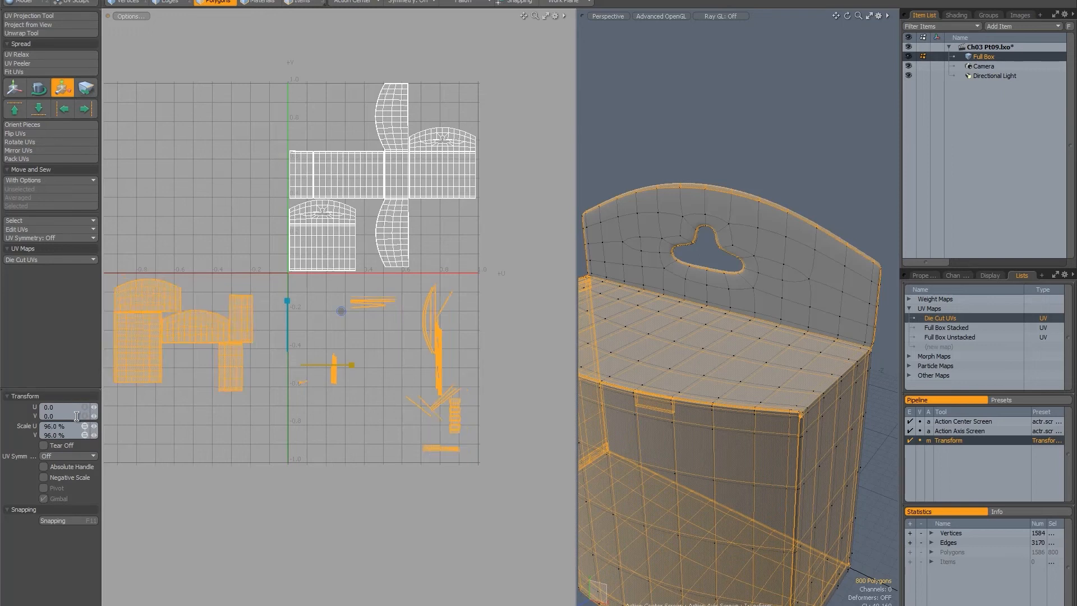
# Clear the selection and try Pack UVs on everything with Stretch and Orient off, Based on Bounding Box on and Gaps at 5%.
pyautogui.keyDown('alt'); pyautogui.moveTo(301, 333); pyautogui.dragTo(348, 355); pyautogui.keyUp('alt')
pyautogui.press('space')
pyautogui.keyDown('alt'); pyautogui.moveTo(339, 272); pyautogui.dragTo(330, 274); pyautogui.keyUp('alt')
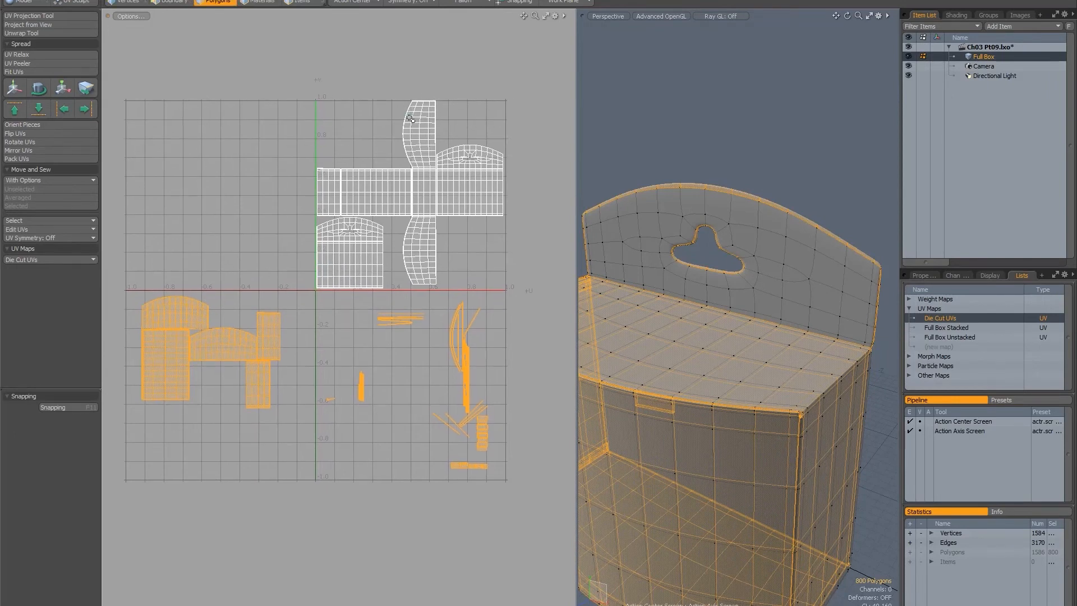
pyautogui.click(255, 247)
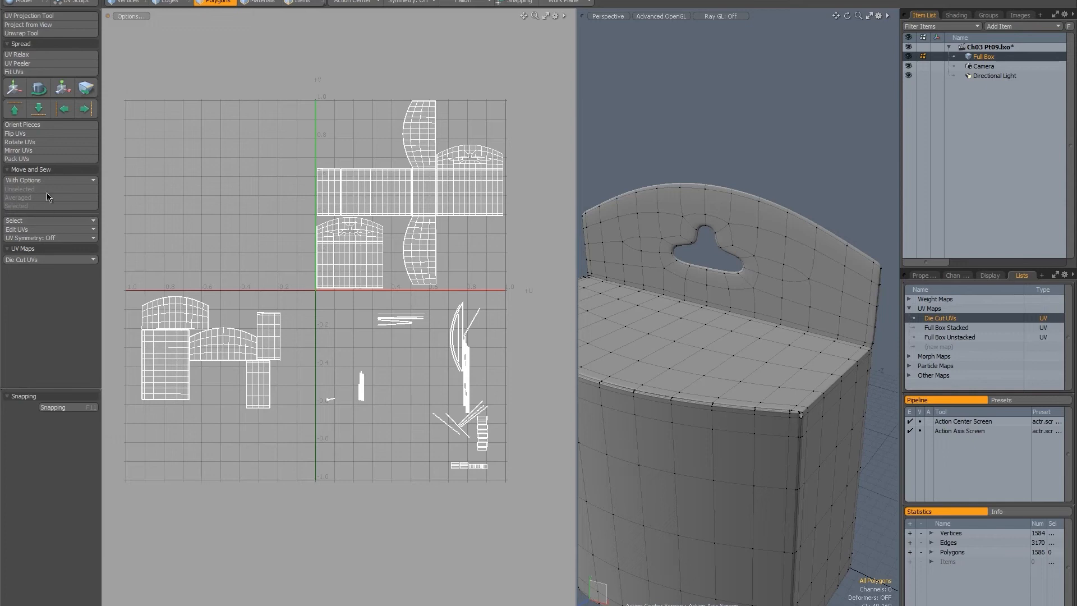
pyautogui.click(37, 159)
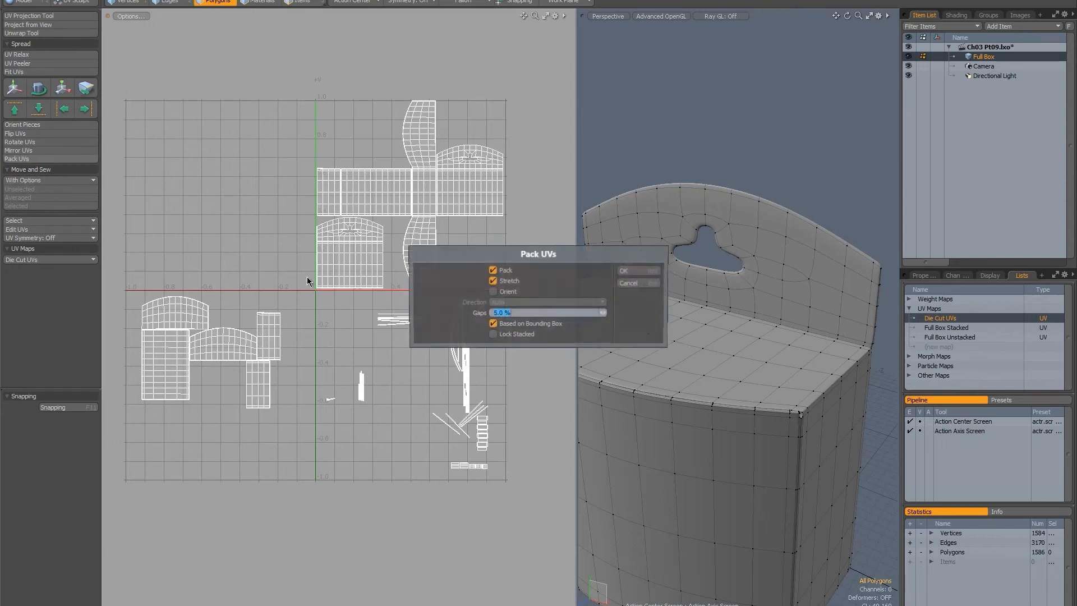
pyautogui.click(493, 282)
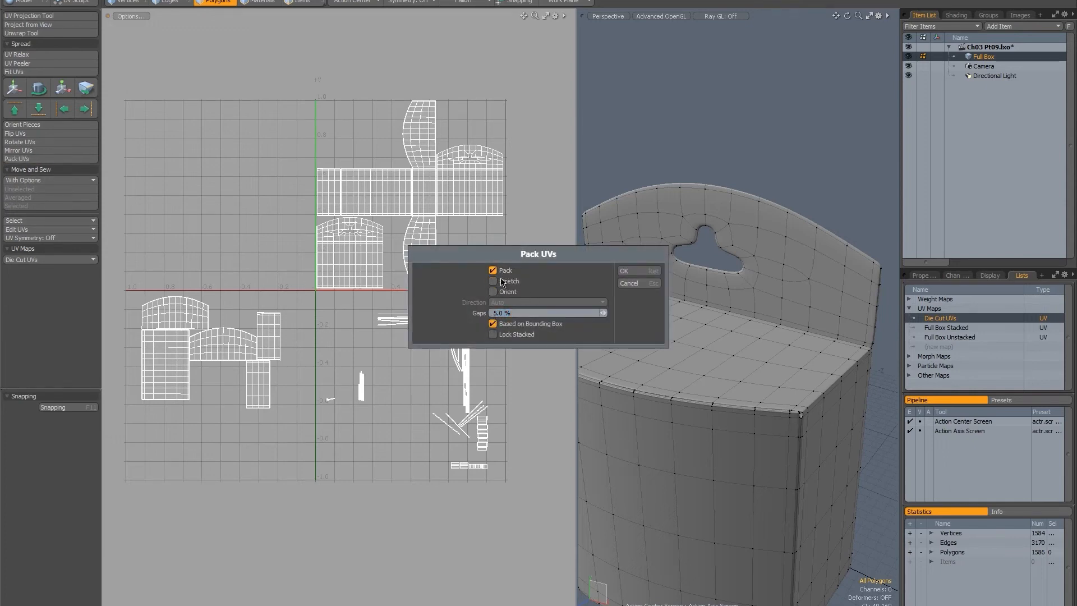
pyautogui.click(633, 274)
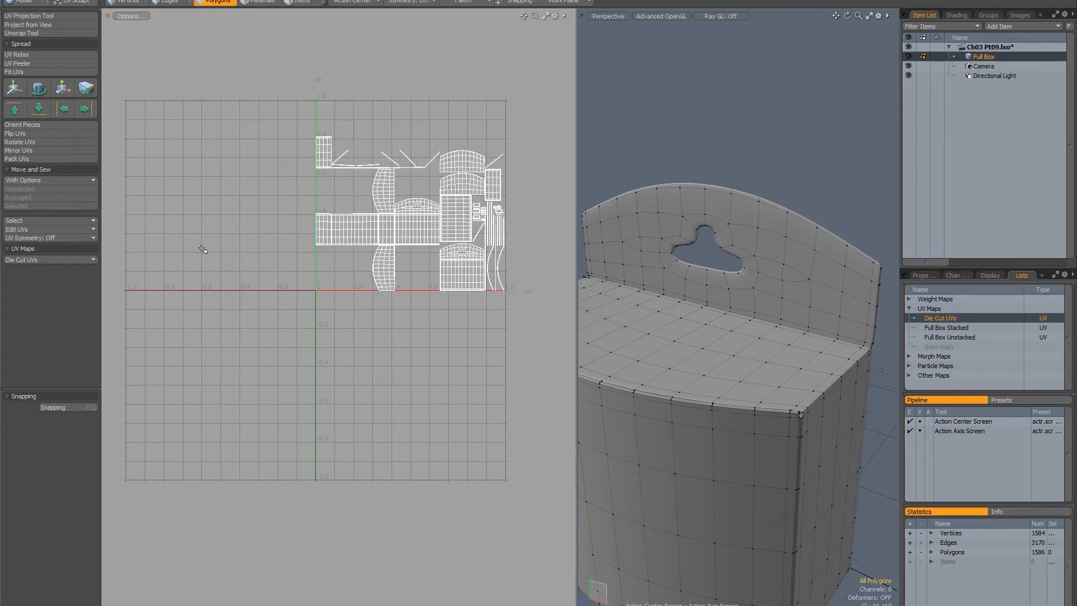
pyautogui.hotkey('ctrl', 'z')
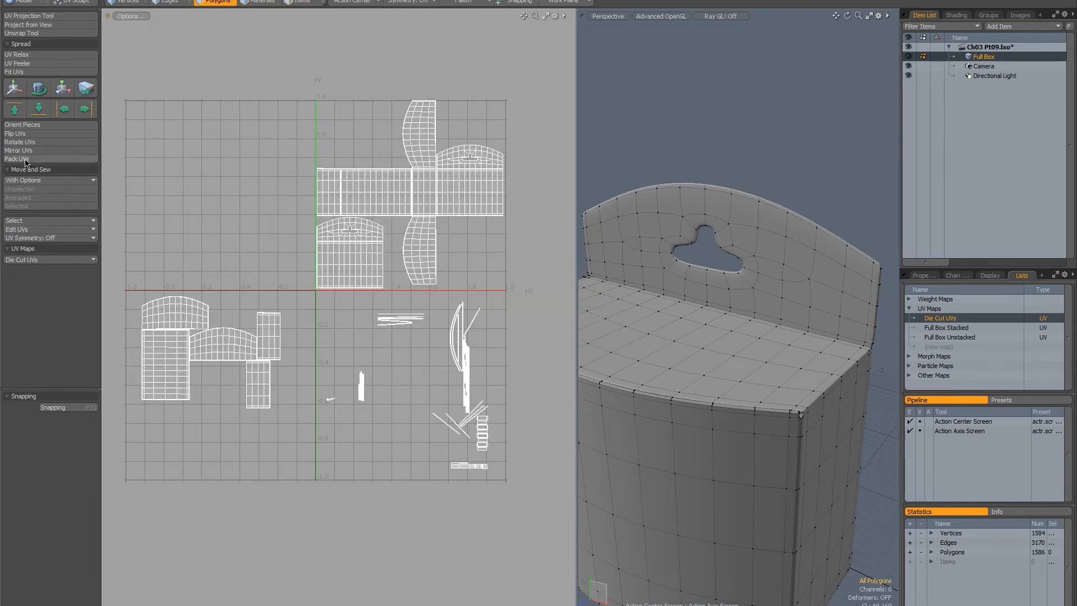
# Try Pack UVs on all islands with Stretch, Orient and Based on Bounding Box off and Gaps at 5%.
pyautogui.click(25, 159)
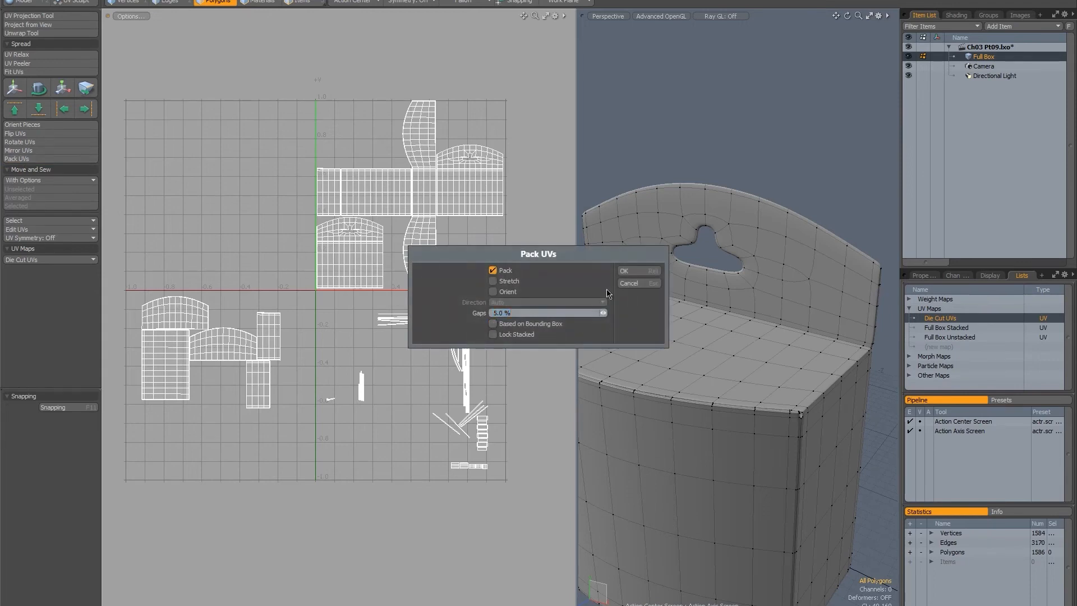
pyautogui.click(620, 269)
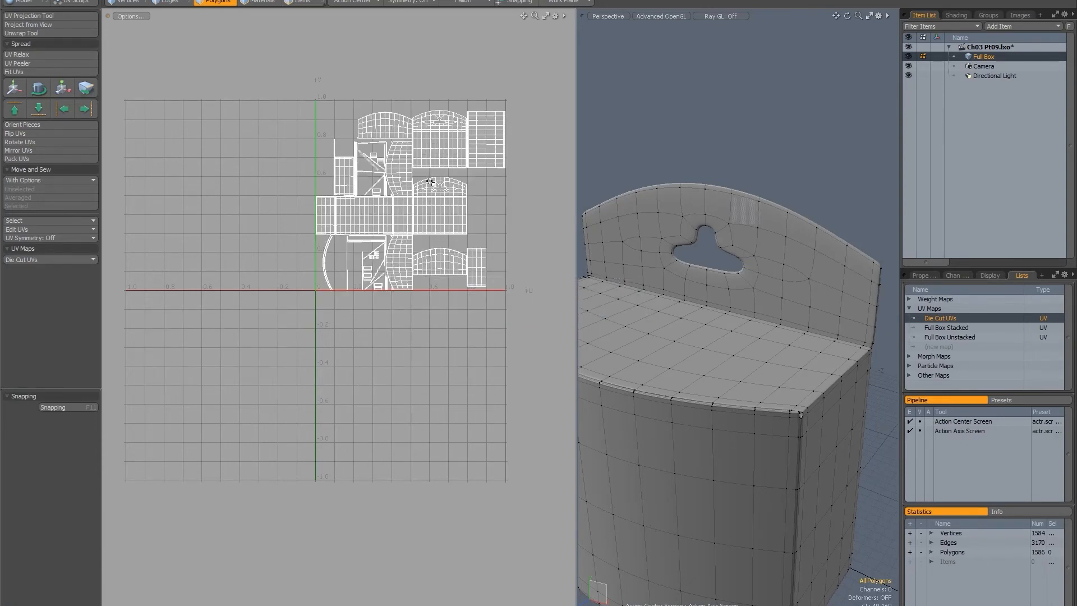
pyautogui.keyDown('alt'); pyautogui.keyDown('shift'); pyautogui.moveTo(429, 186); pyautogui.dragTo(398, 243); pyautogui.keyUp('shift'); pyautogui.keyUp('alt')
pyautogui.press('3')
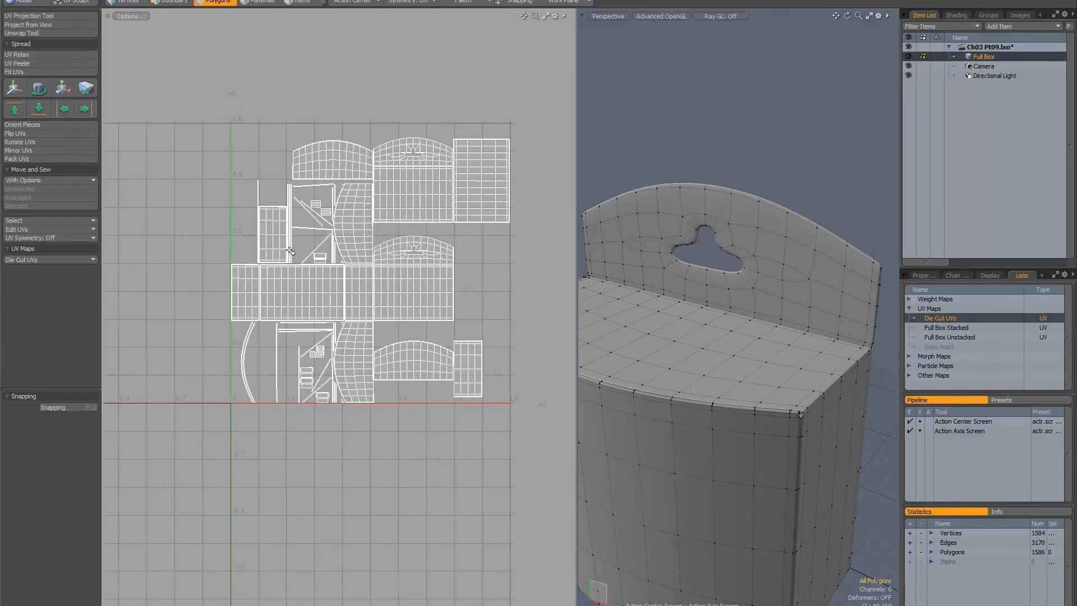
pyautogui.hotkey('ctrl', 'z')
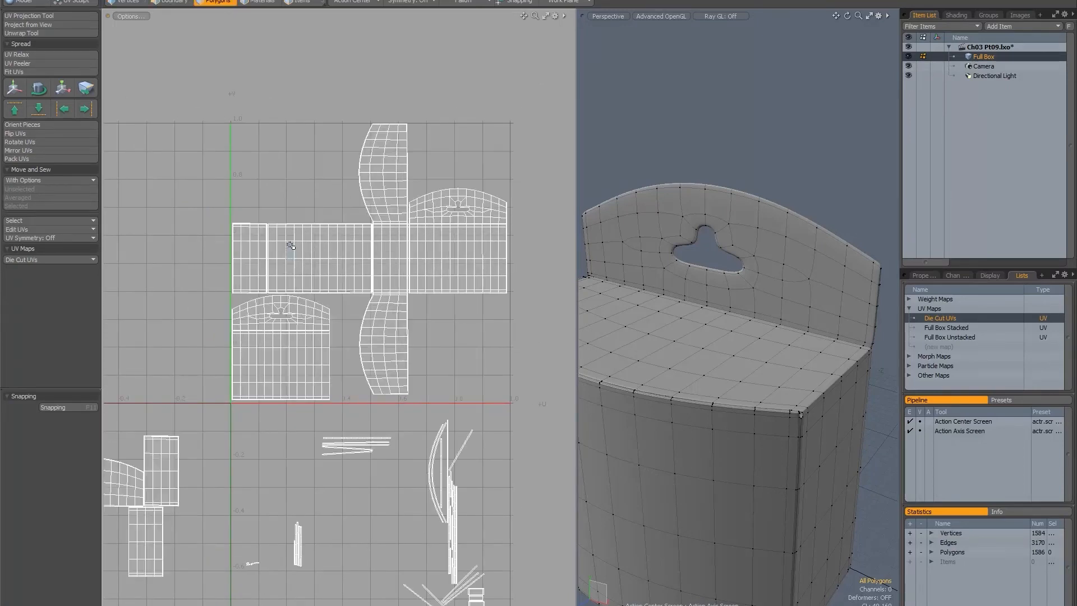
# Select only the larger leftover panel islands in negative U and try packing them with Stretch and Based on Bounding Box off.
pyautogui.keyDown('ctrl'); pyautogui.keyDown('alt'); pyautogui.moveTo(308, 278); pyautogui.dragTo(277, 262); pyautogui.keyUp('alt'); pyautogui.keyUp('ctrl')
pyautogui.keyDown('alt'); pyautogui.moveTo(287, 239); pyautogui.dragTo(324, 206); pyautogui.keyUp('alt')
pyautogui.keyDown('alt'); pyautogui.moveTo(232, 321); pyautogui.dragTo(311, 298); pyautogui.keyUp('alt')
pyautogui.moveTo(281, 277)
pyautogui.mouseDown(button='right')
pyautogui.moveTo(377, 410)
pyautogui.moveTo(157, 229)
pyautogui.moveTo(149, 241)
pyautogui.mouseUp(button='right')
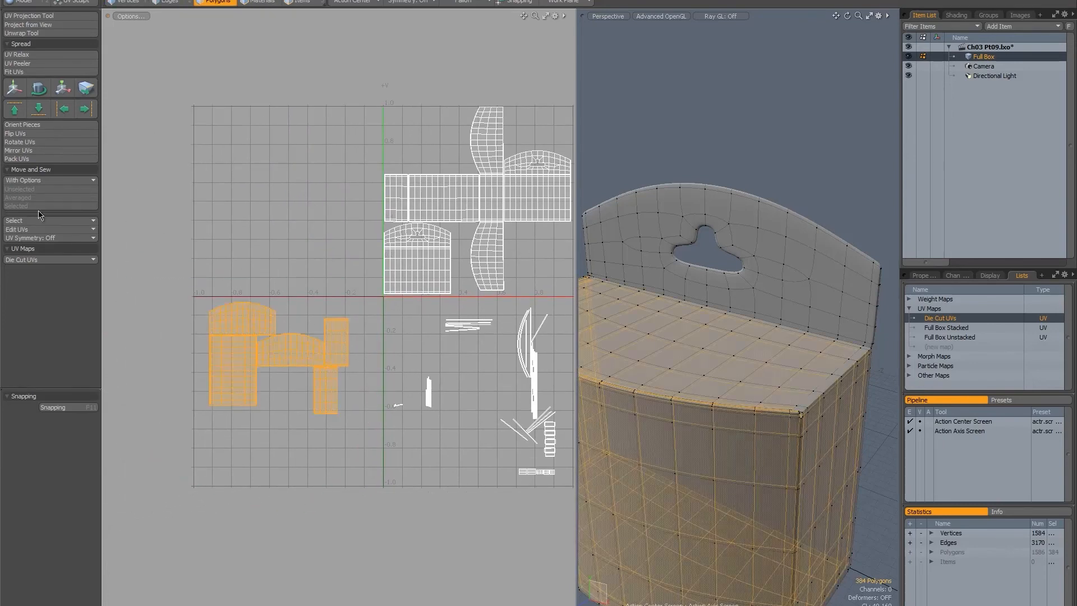
pyautogui.click(30, 159)
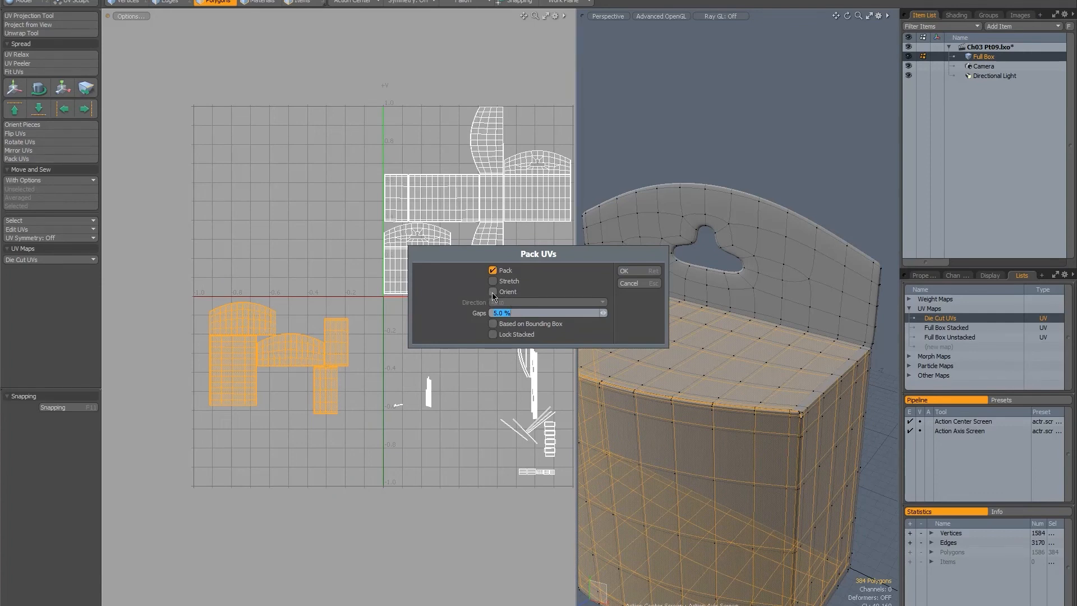
pyautogui.click(623, 272)
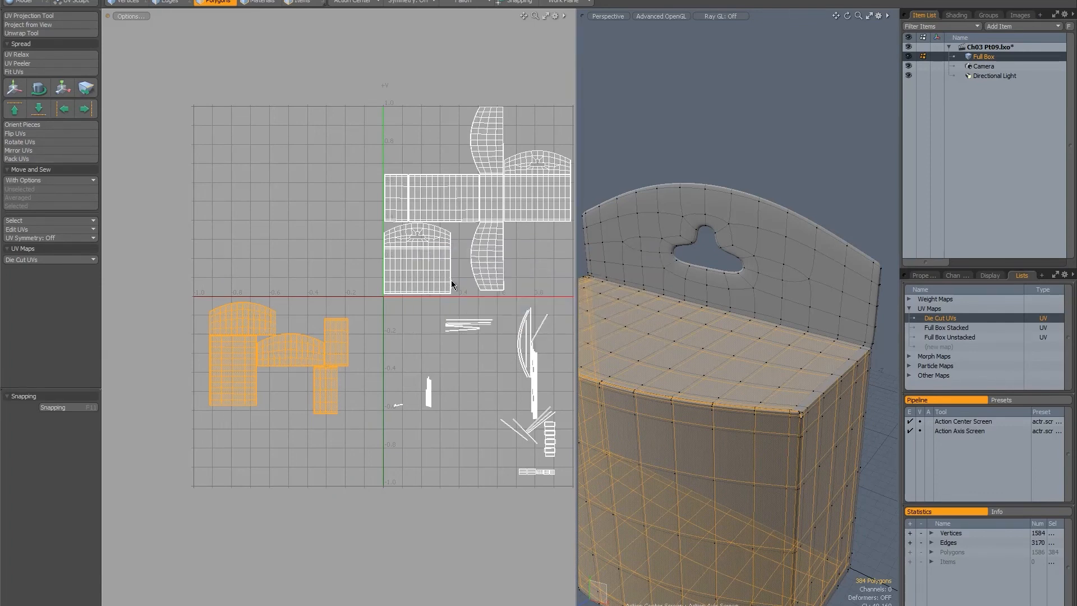
pyautogui.keyDown('alt'); pyautogui.moveTo(447, 238); pyautogui.dragTo(349, 257); pyautogui.keyUp('alt')
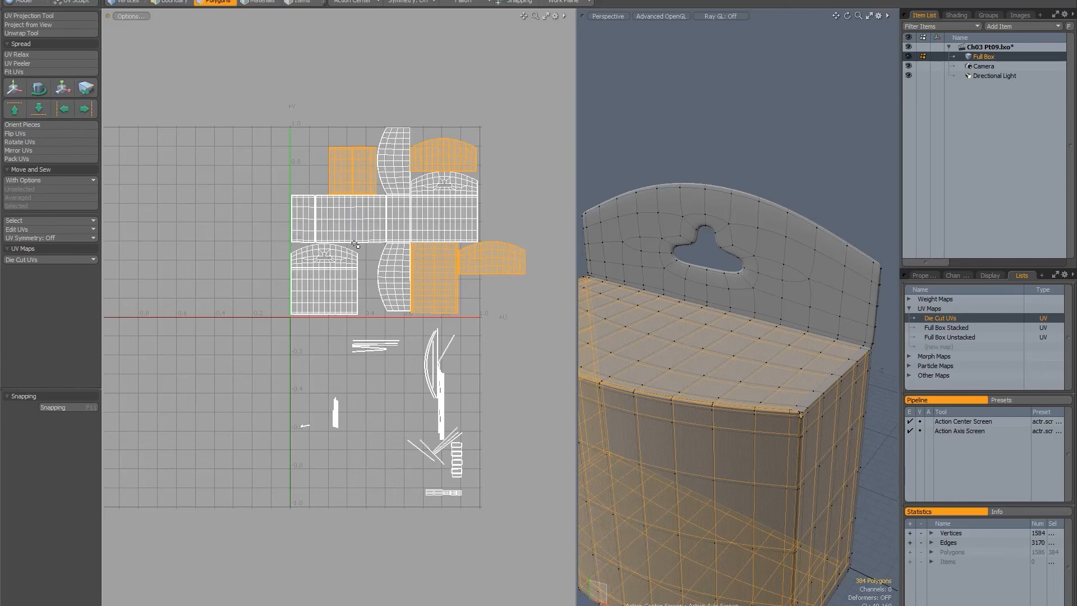
pyautogui.hotkey('ctrl', 'z')
# Select the die-cut and back-panel islands and move them out of the 0–1 space into negative U.
pyautogui.press('space')
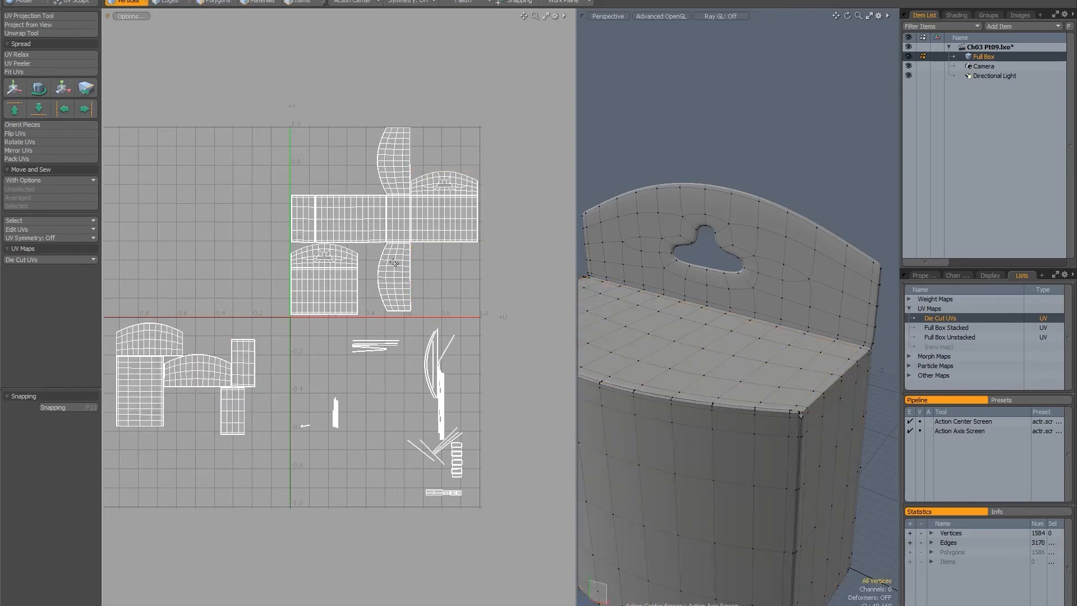
pyautogui.press('space')
pyautogui.press('space')
pyautogui.doubleClick(379, 223)
pyautogui.keyDown('shift'); pyautogui.doubleClick(328, 271); pyautogui.keyUp('shift')
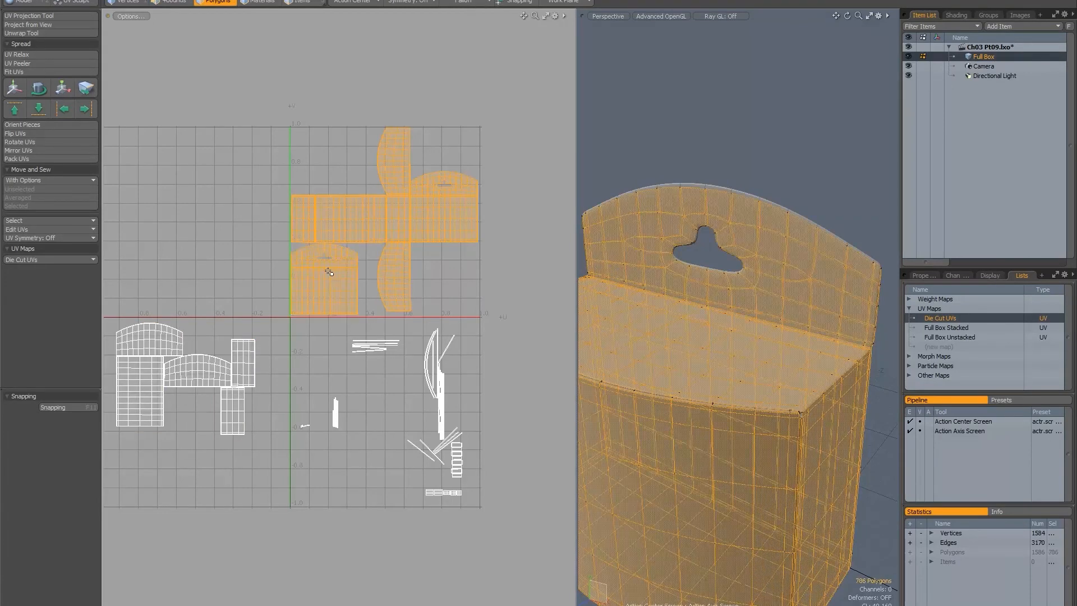
pyautogui.press('y')
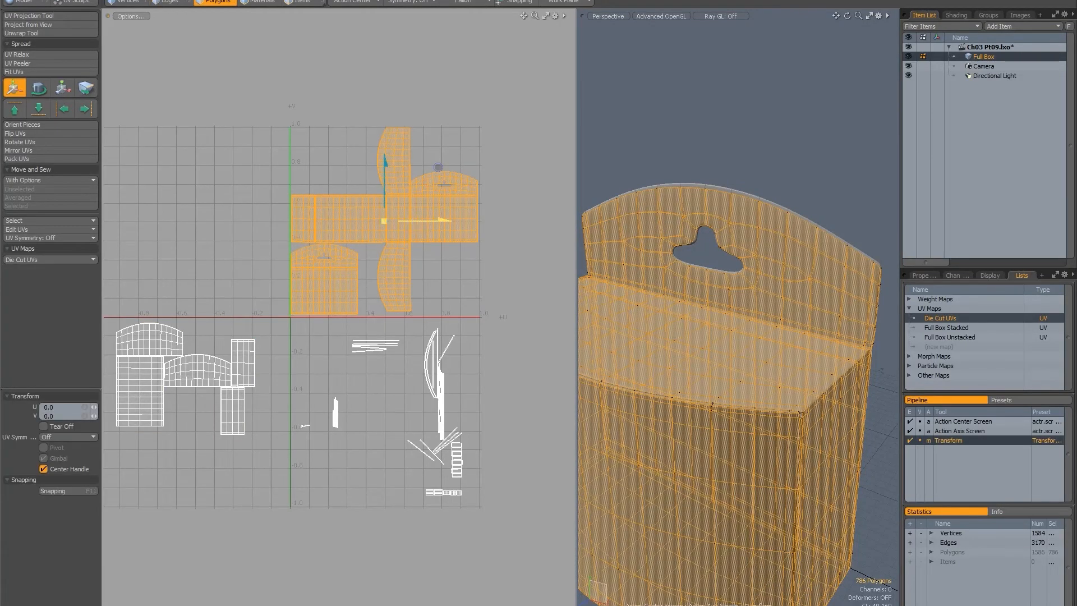
pyautogui.moveTo(438, 219); pyautogui.dragTo(247, 162)
pyautogui.press('space')
# Select the larger leftover panel islands below and move them 1.025 in U and 0.785 in V into the 0–1 space.
pyautogui.moveTo(215, 273); pyautogui.dragTo(169, 269, button='right')
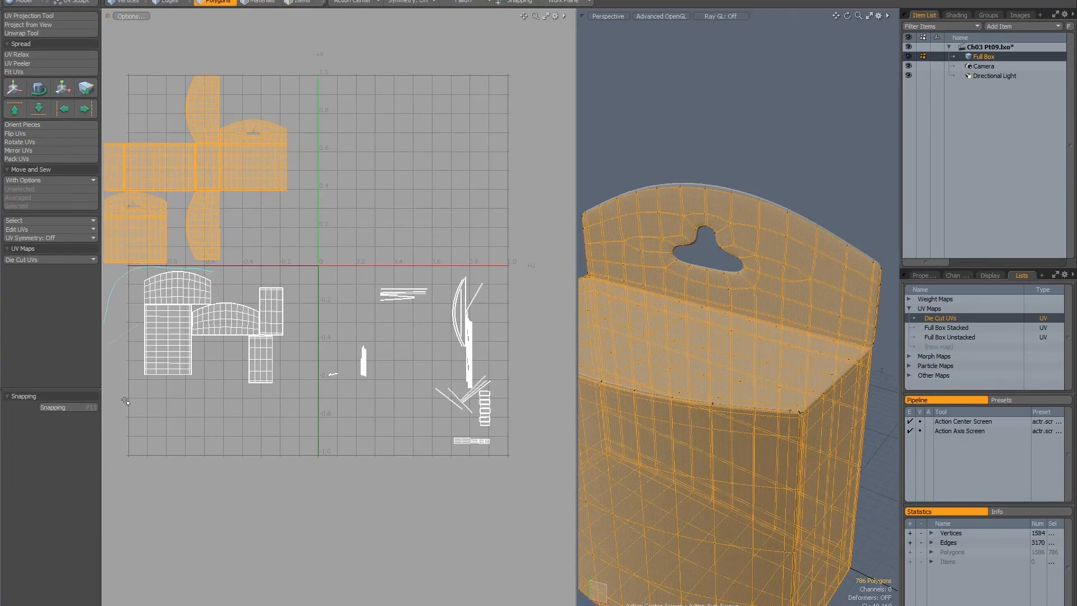
pyautogui.moveTo(125, 401)
pyautogui.mouseDown(button='right')
pyautogui.moveTo(308, 365)
pyautogui.moveTo(301, 264)
pyautogui.mouseUp(button='right')
pyautogui.press('w')
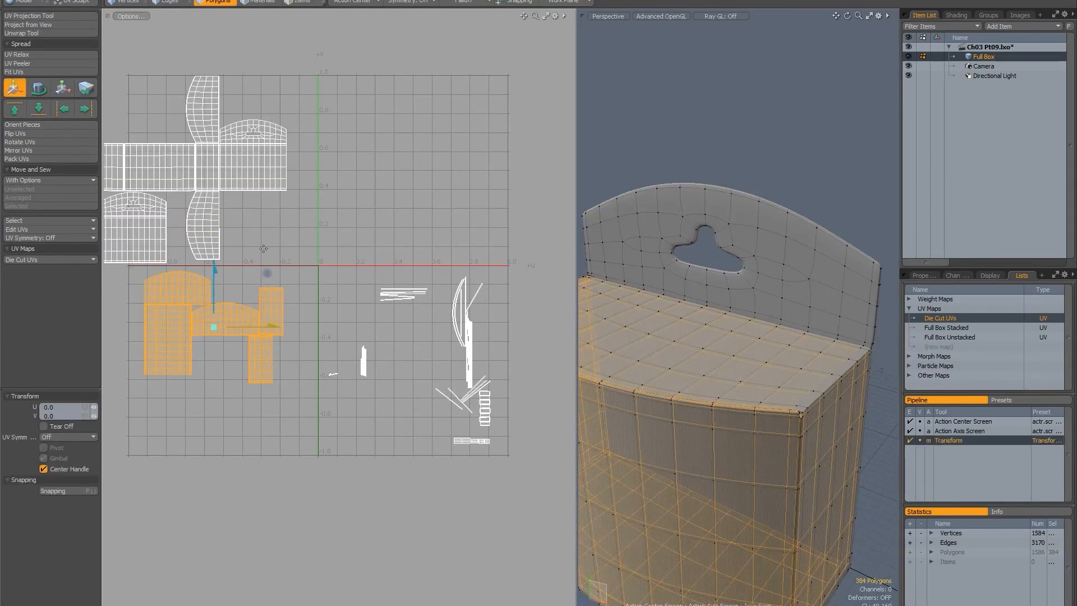
pyautogui.moveTo(262, 245); pyautogui.dragTo(457, 96)
pyautogui.keyDown('alt'); pyautogui.moveTo(375, 165); pyautogui.dragTo(293, 263); pyautogui.keyUp('alt')
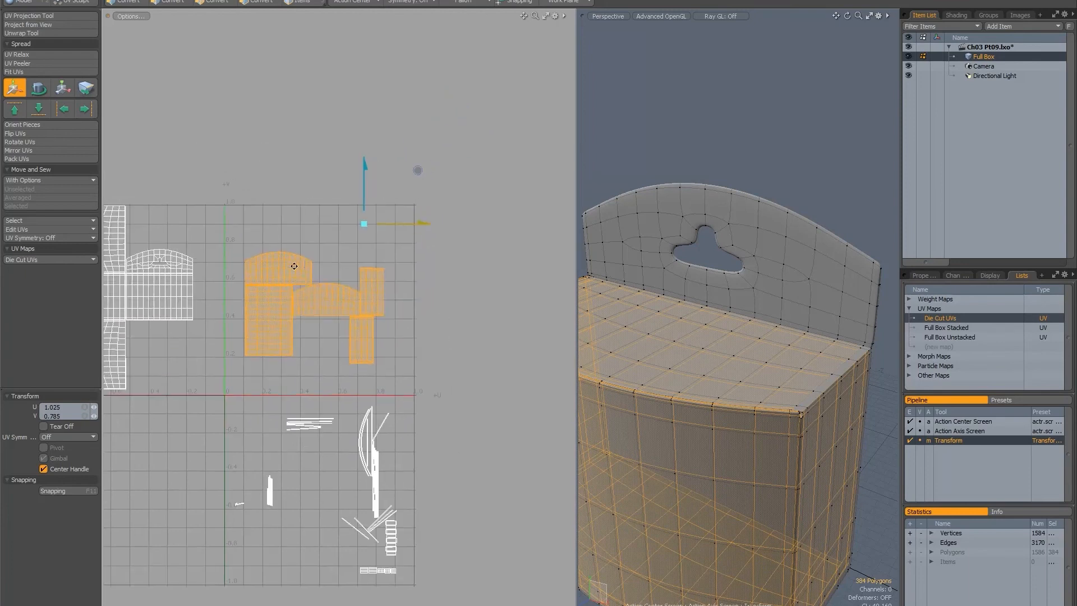
# Pack the selected panel islands with Stretch, Orient and Based on Bounding Box off and Gaps at 5%, then switch to edge selection.
pyautogui.press('space')
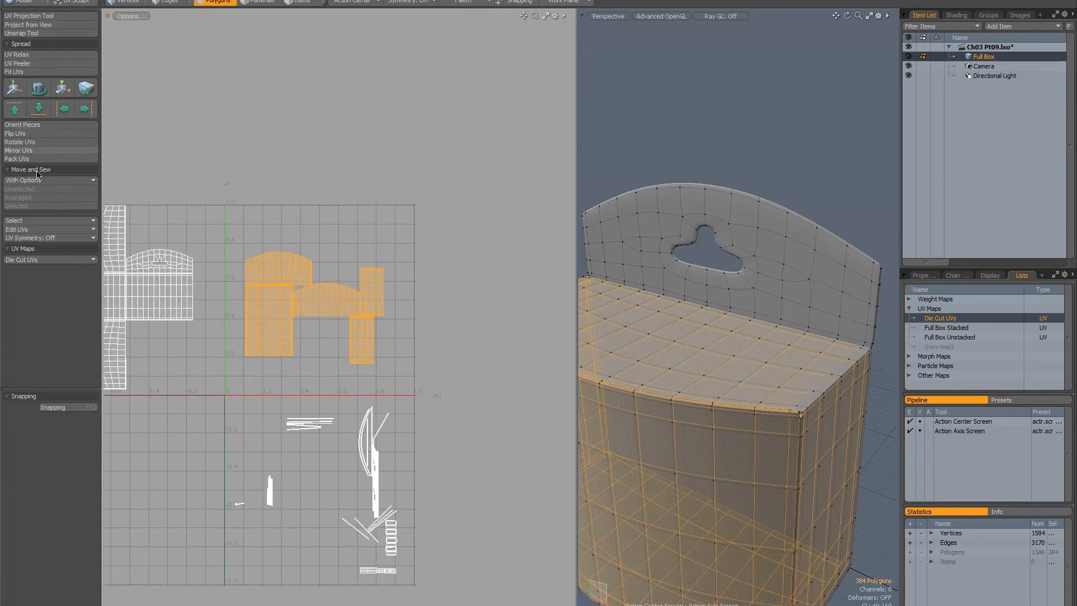
pyautogui.click(22, 159)
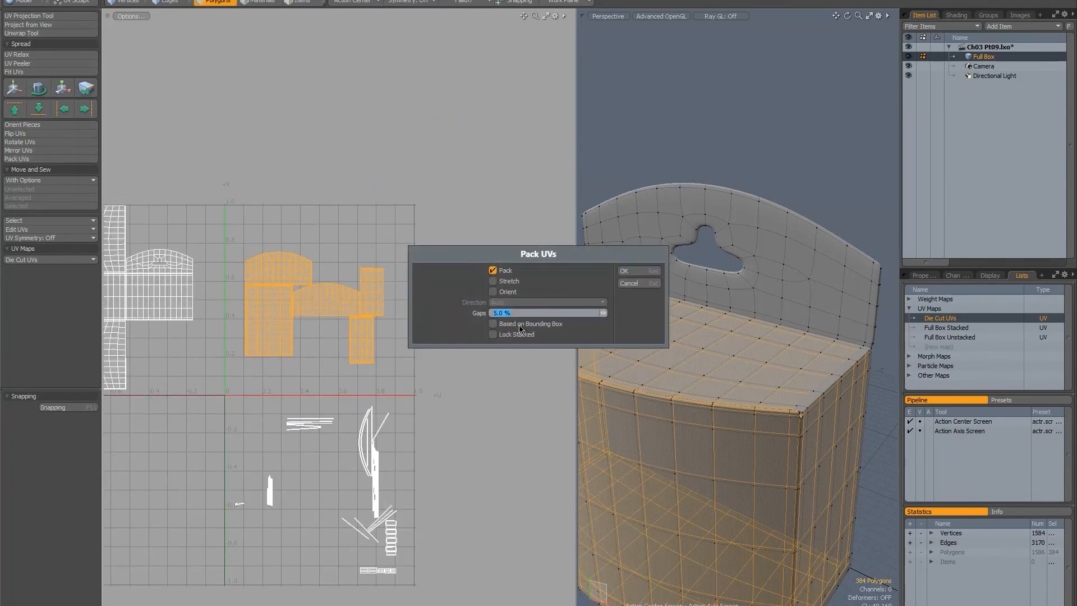
pyautogui.click(627, 283)
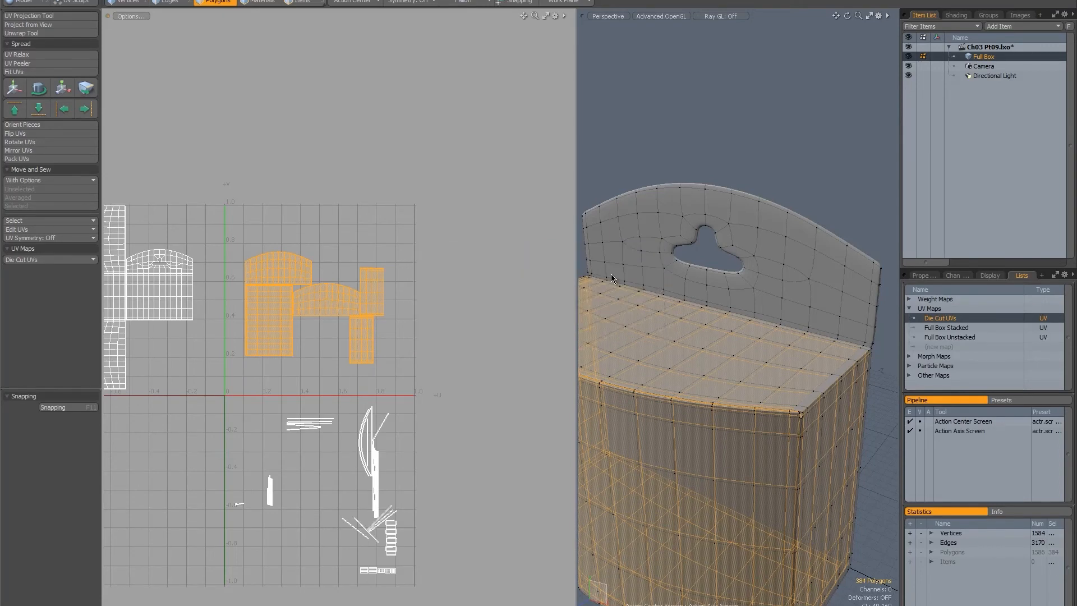
pyautogui.hotkey('ctrl', 'z')
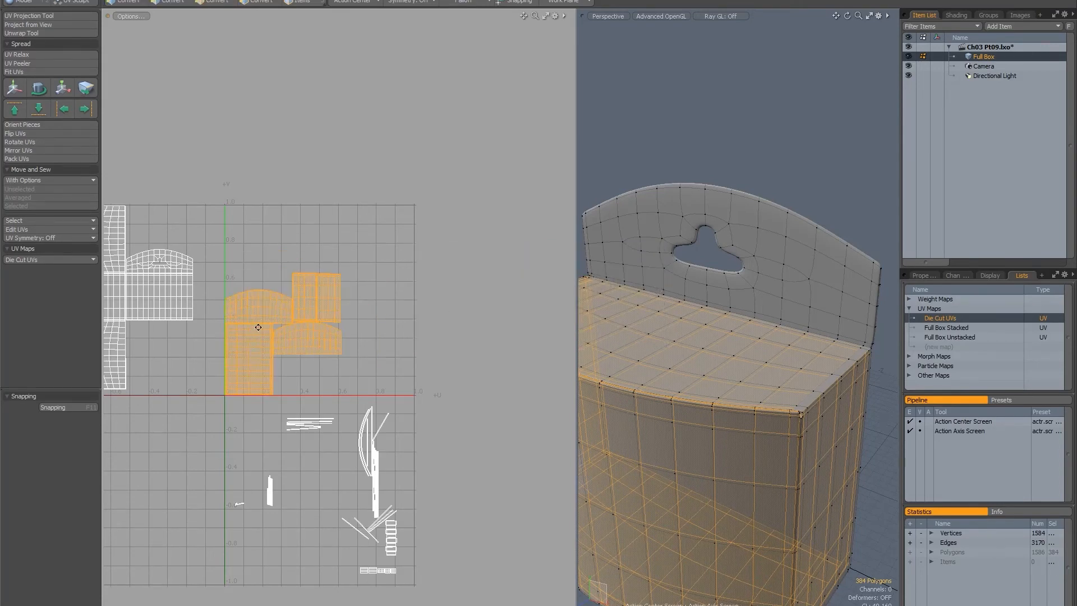
pyautogui.keyDown('alt'); pyautogui.moveTo(258, 327); pyautogui.dragTo(283, 265); pyautogui.keyUp('alt')
pyautogui.press('1')
pyautogui.press('space')
pyautogui.press('space')
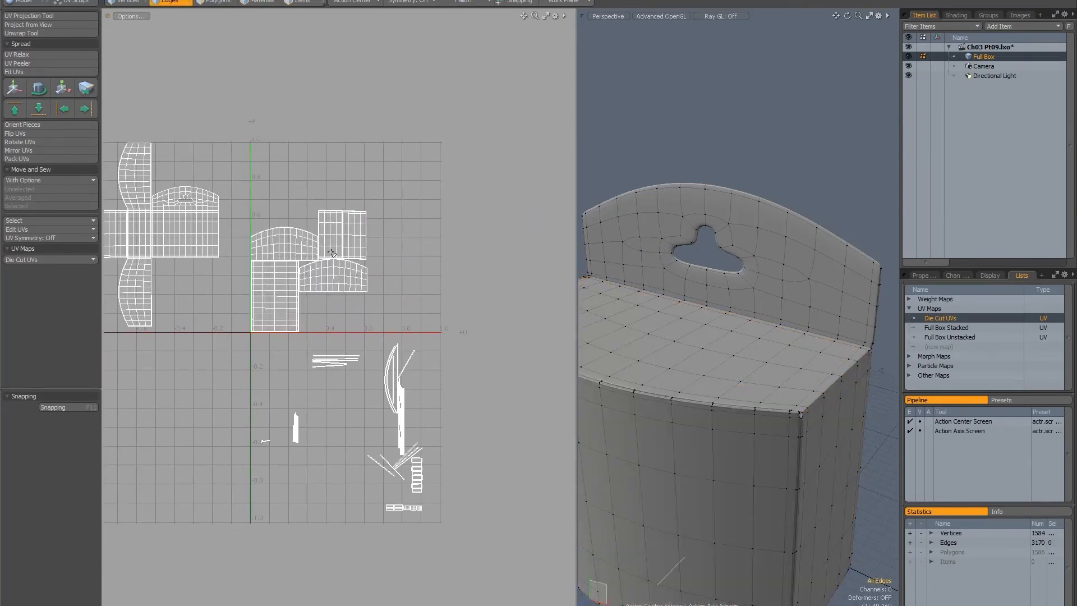
# Select all leftover panel islands and pack them with Orient on, Stretch and Based on Bounding Box off, Direction Vertical and Gaps at 5%.
pyautogui.moveTo(239, 212)
pyautogui.keyDown('shift'); pyautogui.mouseDown(button='right')
pyautogui.moveTo(491, 581)
pyautogui.moveTo(222, 567)
pyautogui.moveTo(206, 500)
pyautogui.mouseUp(button='right'); pyautogui.keyUp('shift')
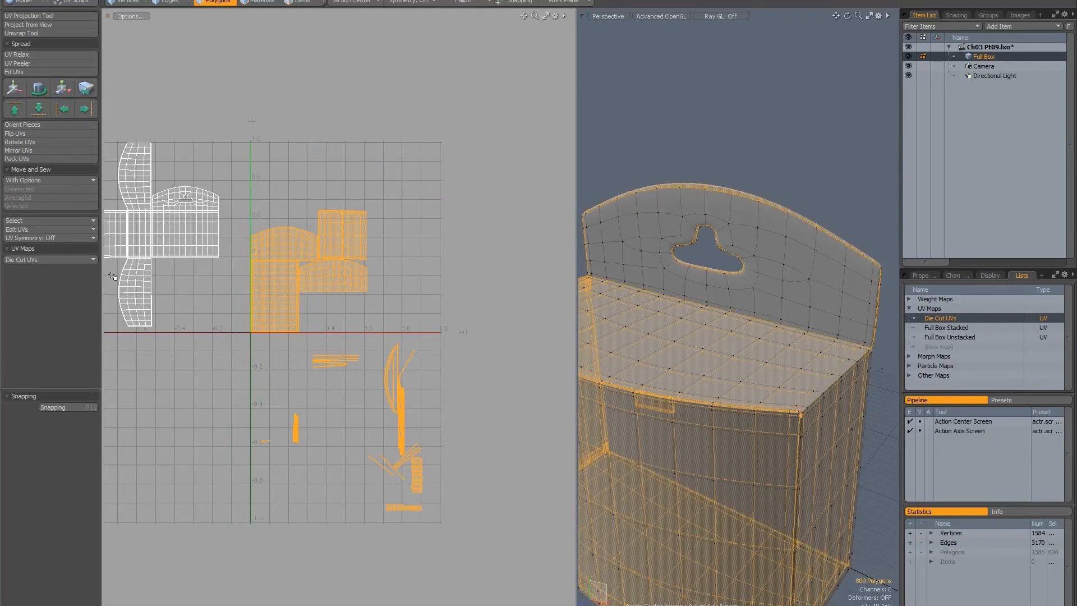
pyautogui.click(34, 159)
pyautogui.click(493, 291)
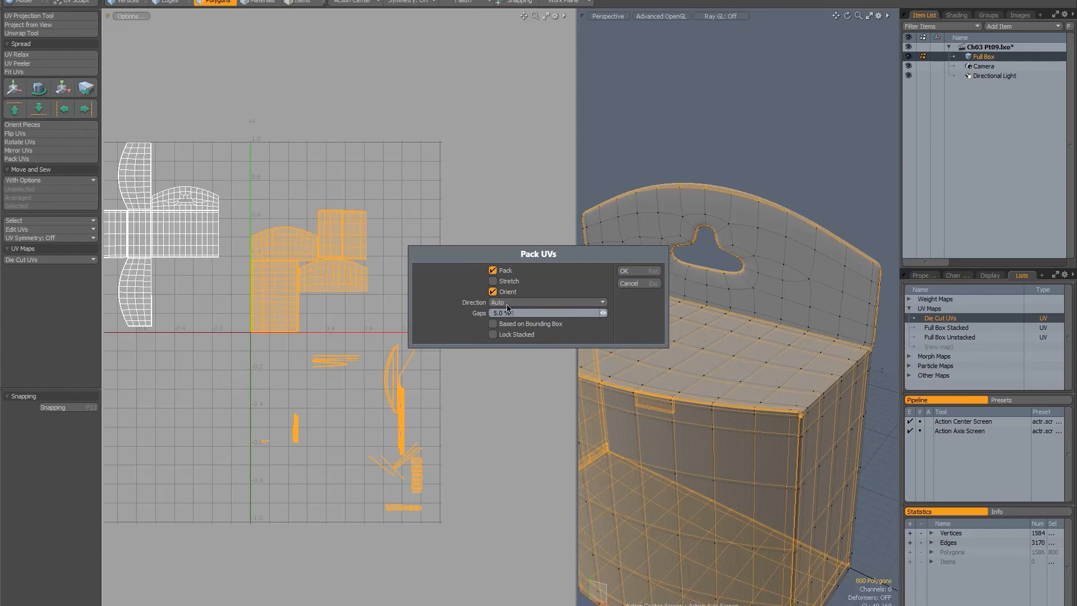
pyautogui.click(513, 302)
pyautogui.click(504, 304)
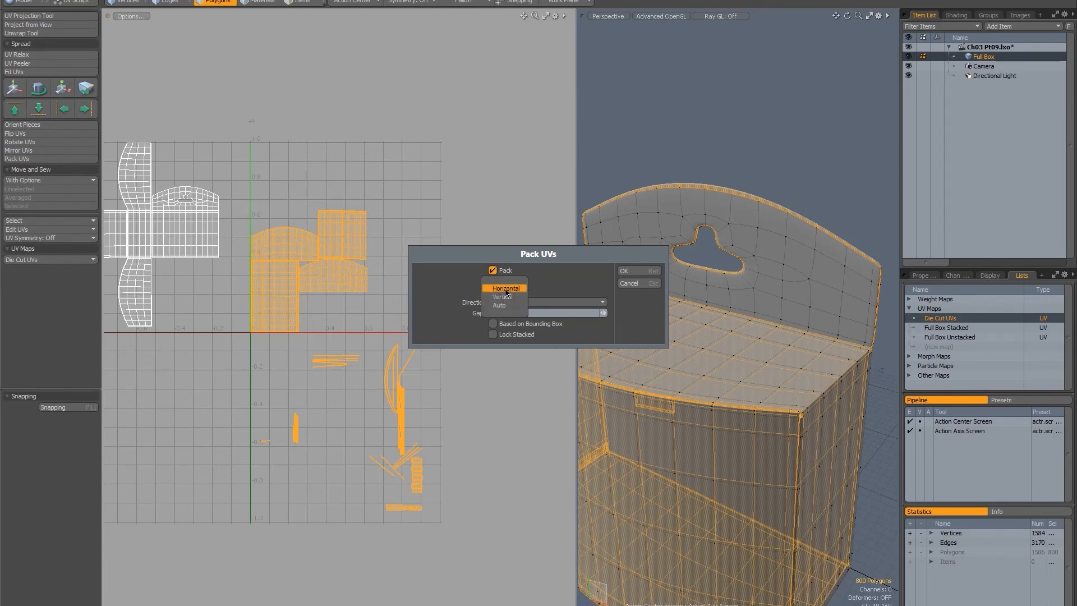
pyautogui.click(502, 297)
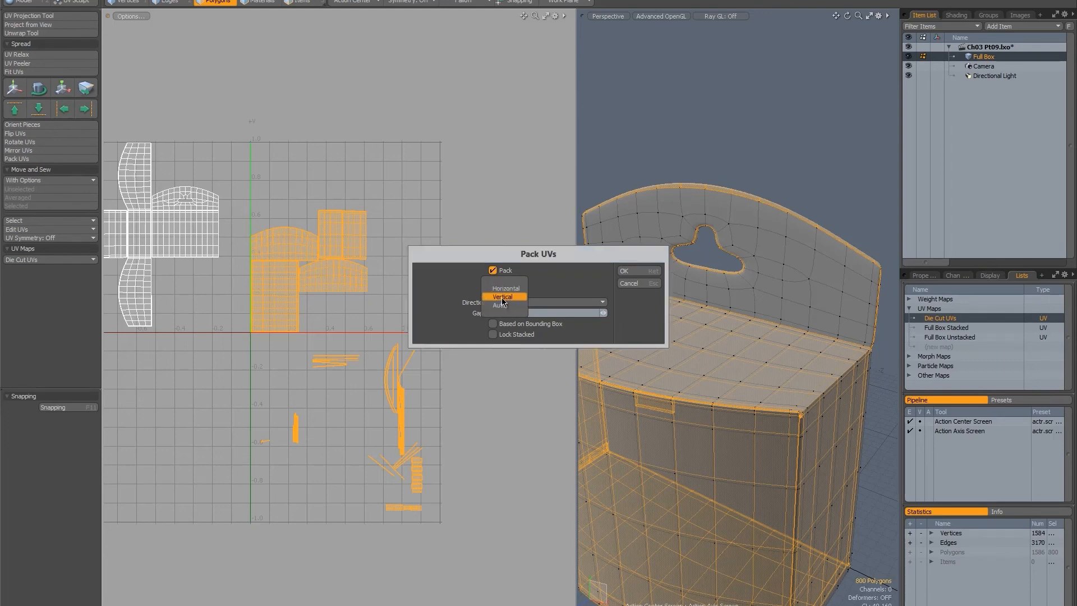
pyautogui.click(625, 272)
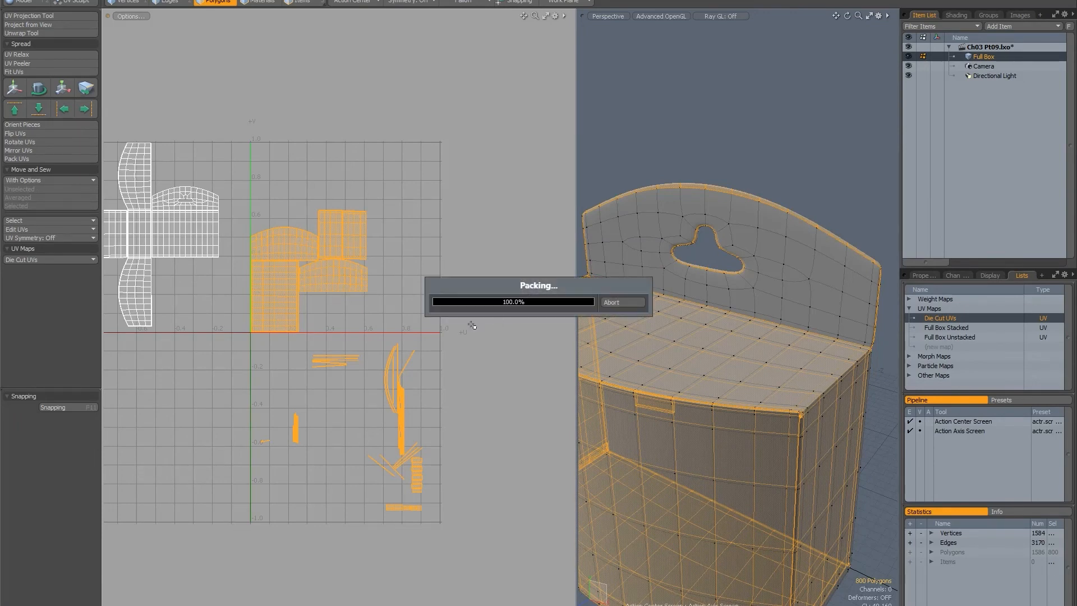
# Move the packed leftover islands -0.96 in V, below the 0–1 space.
pyautogui.keyDown('alt'); pyautogui.moveTo(320, 261); pyautogui.dragTo(447, 249); pyautogui.keyUp('alt')
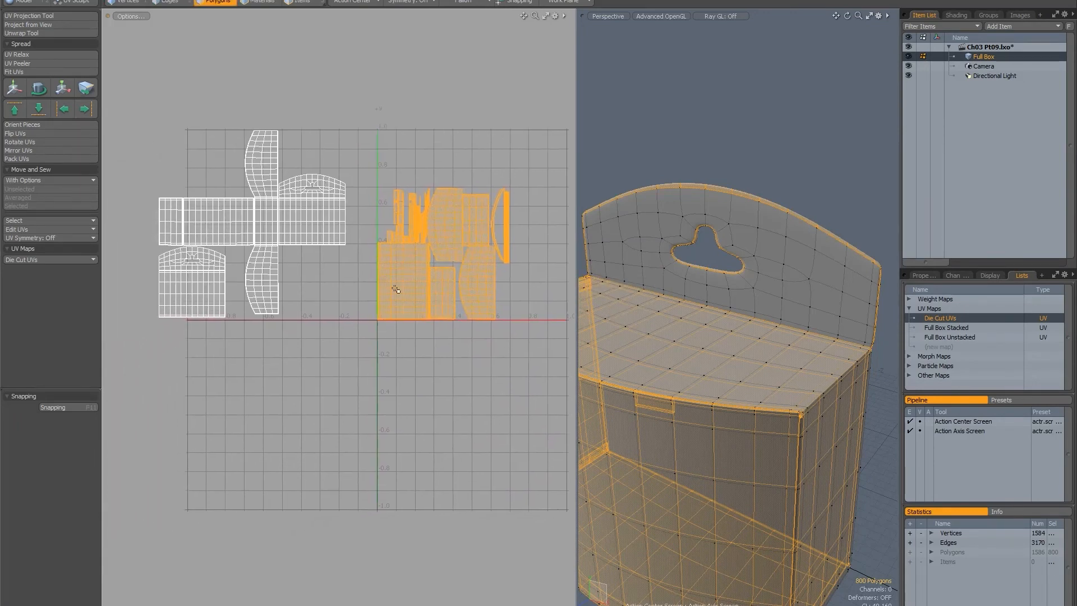
pyautogui.press('y')
pyautogui.moveTo(443, 202); pyautogui.dragTo(444, 385)
pyautogui.keyDown('alt'); pyautogui.moveTo(376, 251); pyautogui.dragTo(279, 264); pyautogui.keyUp('alt')
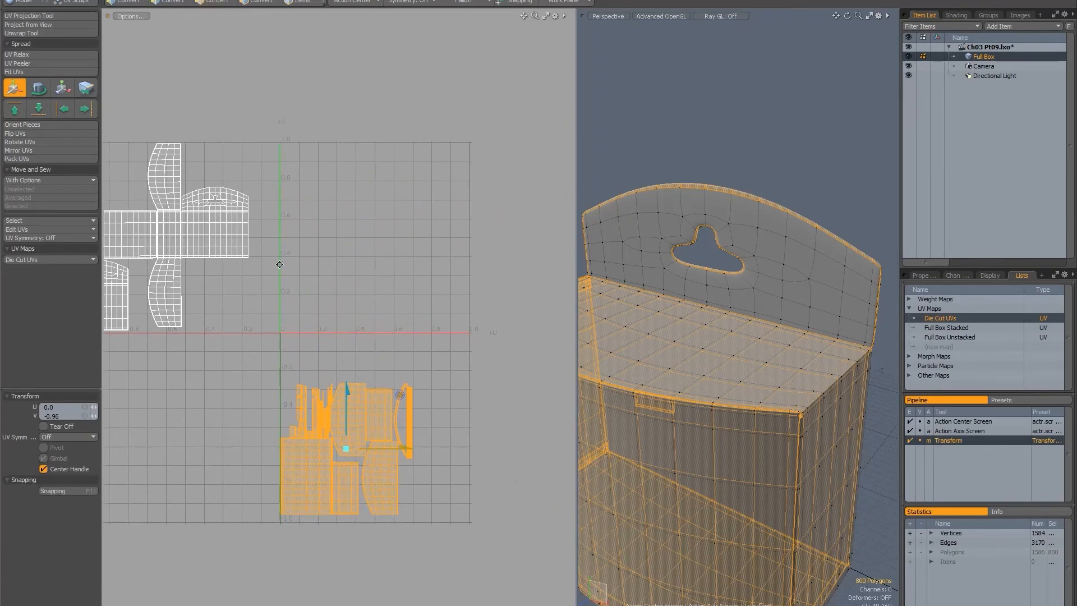
pyautogui.press('space')
# Select the complete die-cut and back-panel islands, move them 1.155 in U into the 0–1 space, and clear the selection.
pyautogui.moveTo(160, 222); pyautogui.dragTo(111, 305)
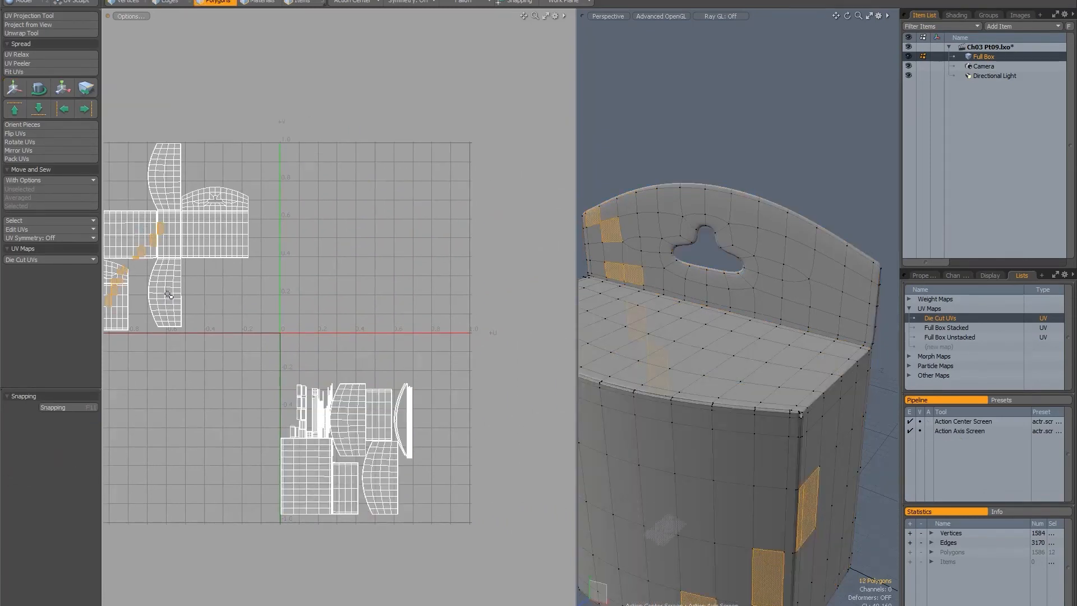
pyautogui.press(']')
pyautogui.press('y')
pyautogui.moveTo(217, 236); pyautogui.dragTo(436, 237)
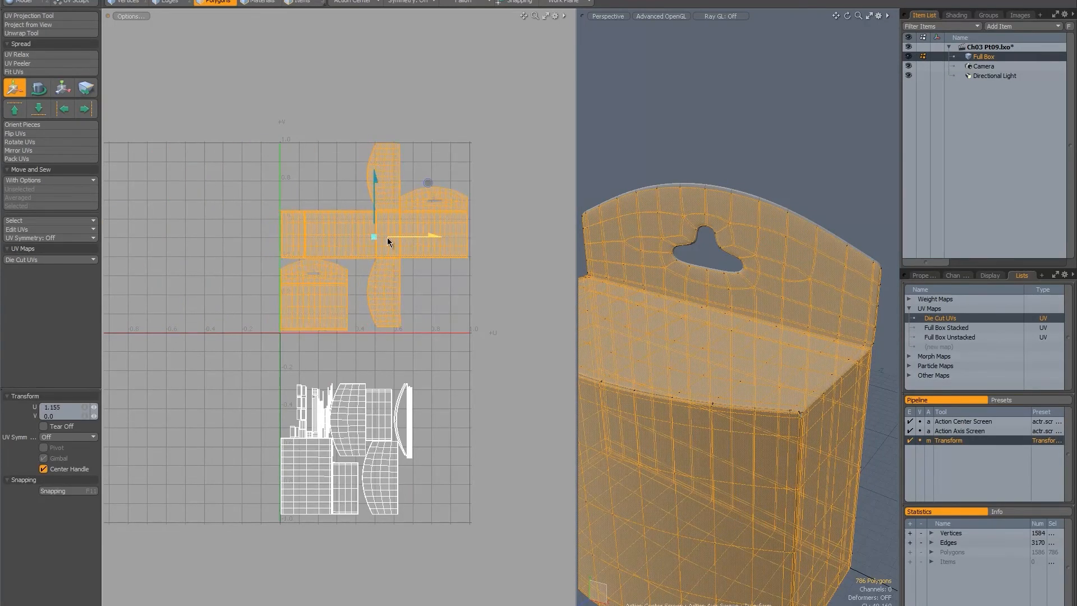
pyautogui.keyDown('ctrl'); pyautogui.keyDown('alt'); pyautogui.moveTo(306, 238); pyautogui.dragTo(163, 290); pyautogui.keyUp('alt'); pyautogui.keyUp('ctrl')
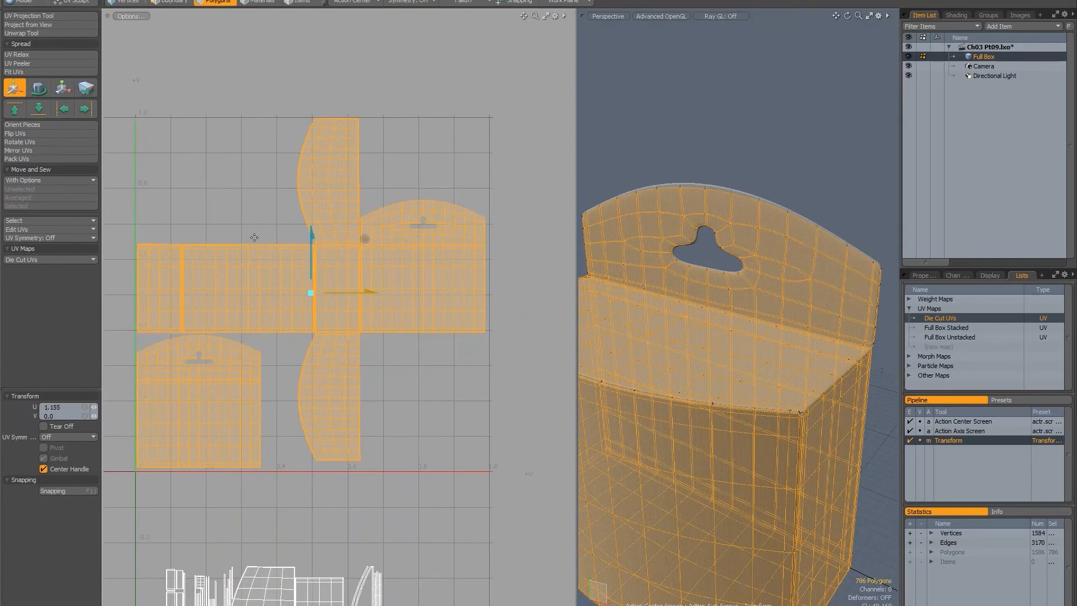
pyautogui.press('space')
pyautogui.click(438, 394)
# Examine the die-cut UV layout, the leftover islands below it and the box model.
pyautogui.keyDown('ctrl'); pyautogui.keyDown('alt'); pyautogui.moveTo(438, 394); pyautogui.dragTo(373, 361); pyautogui.keyUp('alt'); pyautogui.keyUp('ctrl')
pyautogui.keyDown('alt'); pyautogui.moveTo(373, 360); pyautogui.dragTo(340, 204); pyautogui.keyUp('alt')
pyautogui.keyDown('alt'); pyautogui.moveTo(333, 262); pyautogui.dragTo(317, 310); pyautogui.keyUp('alt')
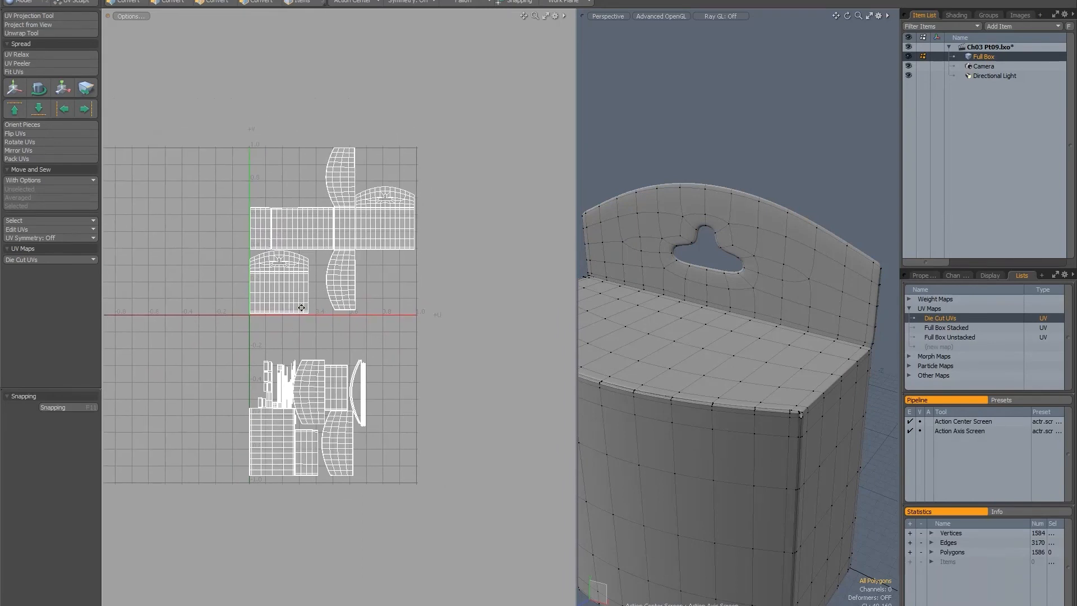
pyautogui.moveTo(281, 256)
pyautogui.keyDown('ctrl'); pyautogui.keyDown('alt'); pyautogui.mouseDown()
pyautogui.moveTo(339, 245)
pyautogui.moveTo(280, 275)
pyautogui.moveTo(269, 268)
pyautogui.mouseUp(); pyautogui.keyUp('alt'); pyautogui.keyUp('ctrl')
pyautogui.keyDown('alt'); pyautogui.moveTo(249, 317); pyautogui.dragTo(271, 259); pyautogui.keyUp('alt')
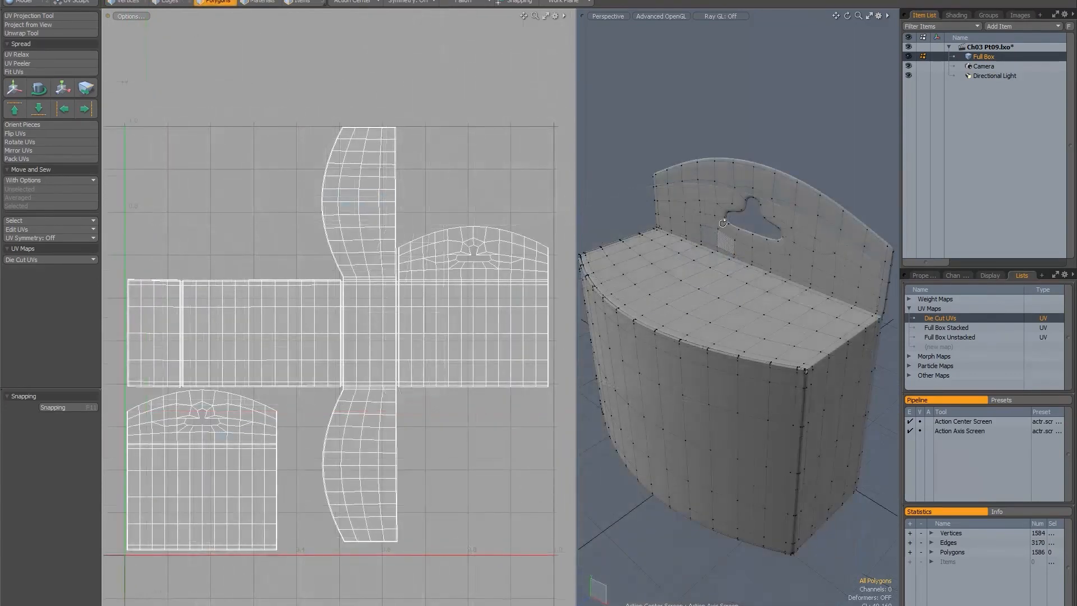
pyautogui.keyDown('alt'); pyautogui.moveTo(673, 242); pyautogui.dragTo(710, 229); pyautogui.keyUp('alt')
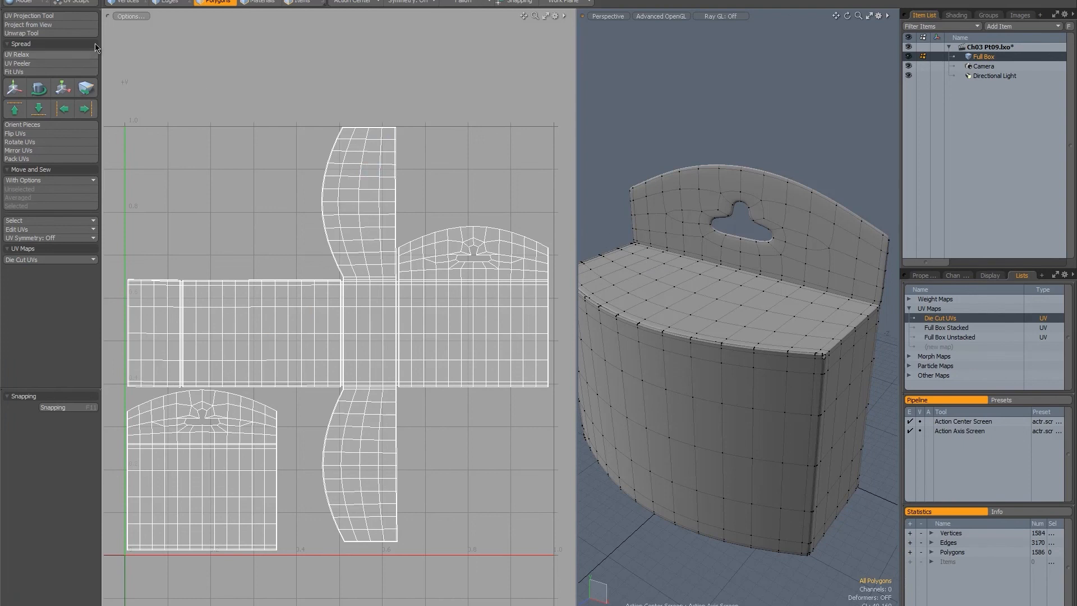
# Switch to the Model layout and show the box in the four-view arrangement, fitted in the perspective view.
pyautogui.hotkey('ctrl', 'Tab')
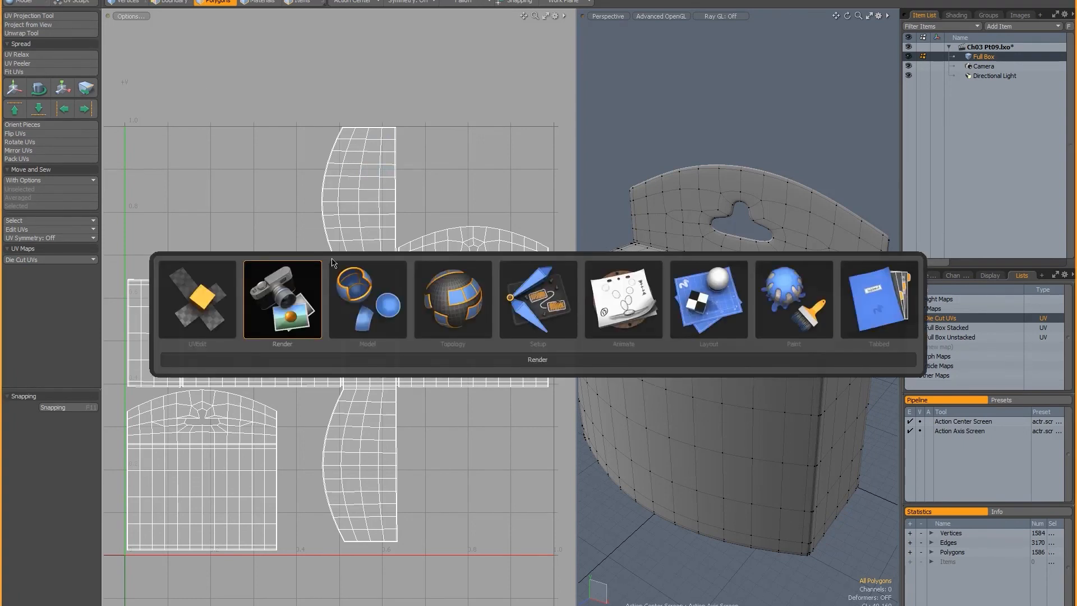
pyautogui.click(376, 308)
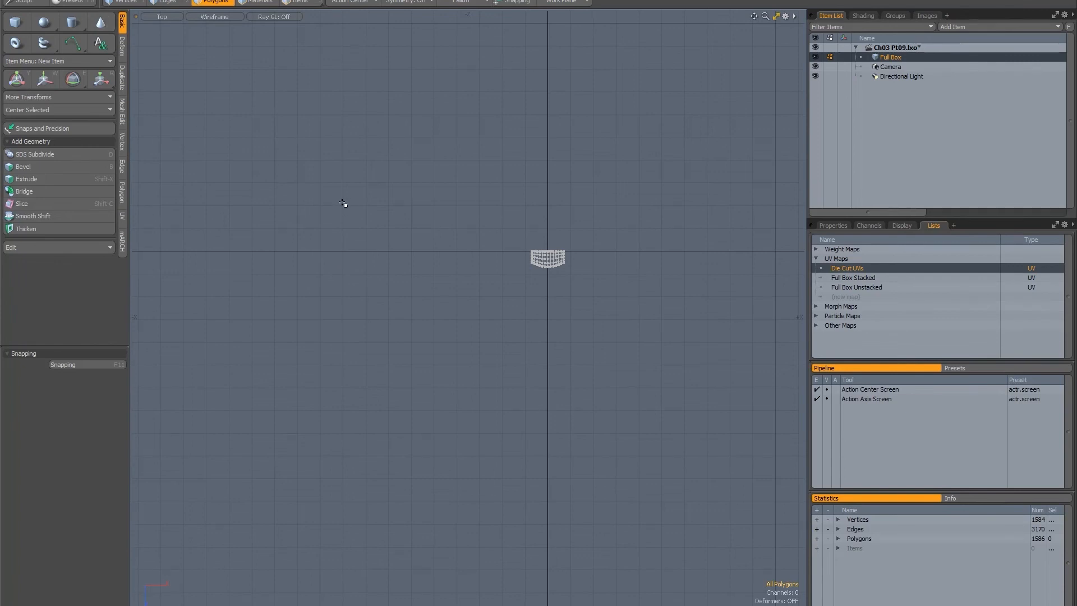
pyautogui.press('KP_0')
pyautogui.moveTo(595, 118)
pyautogui.keyDown('alt'); pyautogui.mouseDown()
pyautogui.moveTo(586, 174)
pyautogui.moveTo(665, 189)
pyautogui.moveTo(553, 161)
pyautogui.moveTo(685, 129)
pyautogui.moveTo(579, 135)
pyautogui.moveTo(645, 134)
pyautogui.moveTo(601, 137)
pyautogui.mouseUp(); pyautogui.keyUp('alt')
pyautogui.scroll(2, 606, 153)
pyautogui.press('3')
pyautogui.press('a')
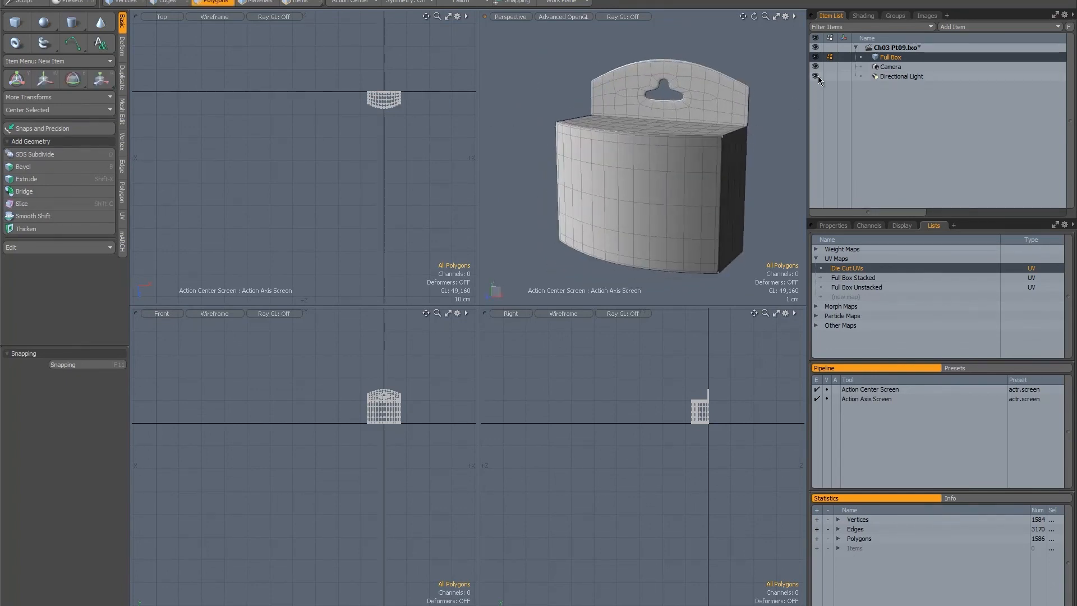
# Hide the Directional Light and show the box in a maximized perspective view.
pyautogui.click(816, 78)
pyautogui.keyDown('alt'); pyautogui.moveTo(702, 130); pyautogui.dragTo(552, 62); pyautogui.keyUp('alt')
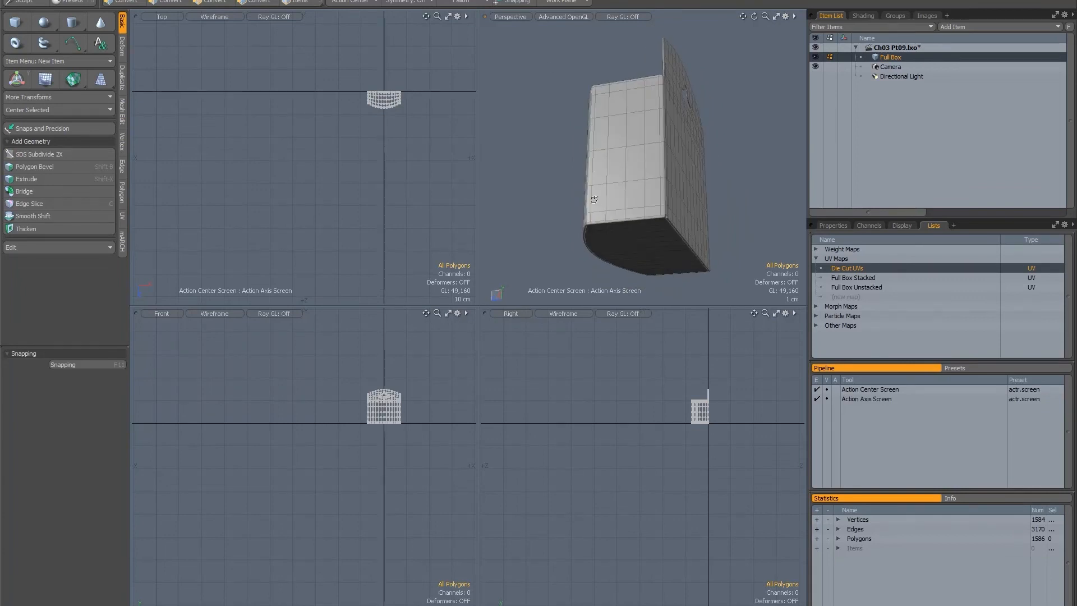
pyautogui.keyDown('alt'); pyautogui.moveTo(594, 199); pyautogui.dragTo(610, 149); pyautogui.keyUp('alt')
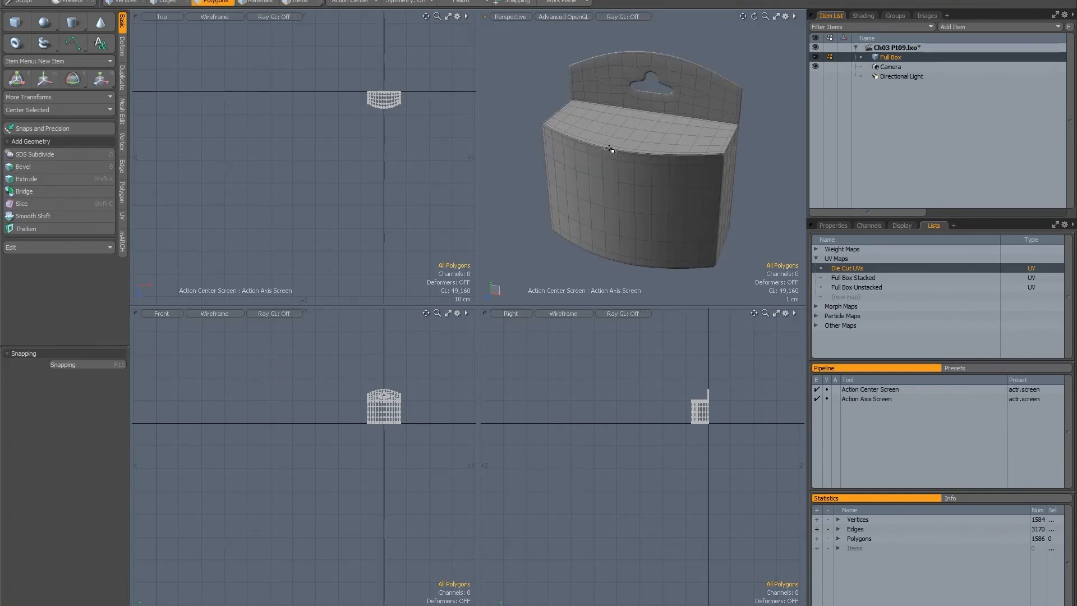
pyautogui.press('KP_0')
pyautogui.keyDown('ctrl'); pyautogui.keyDown('alt'); pyautogui.moveTo(435, 333); pyautogui.dragTo(493, 337); pyautogui.keyUp('alt'); pyautogui.keyUp('ctrl')
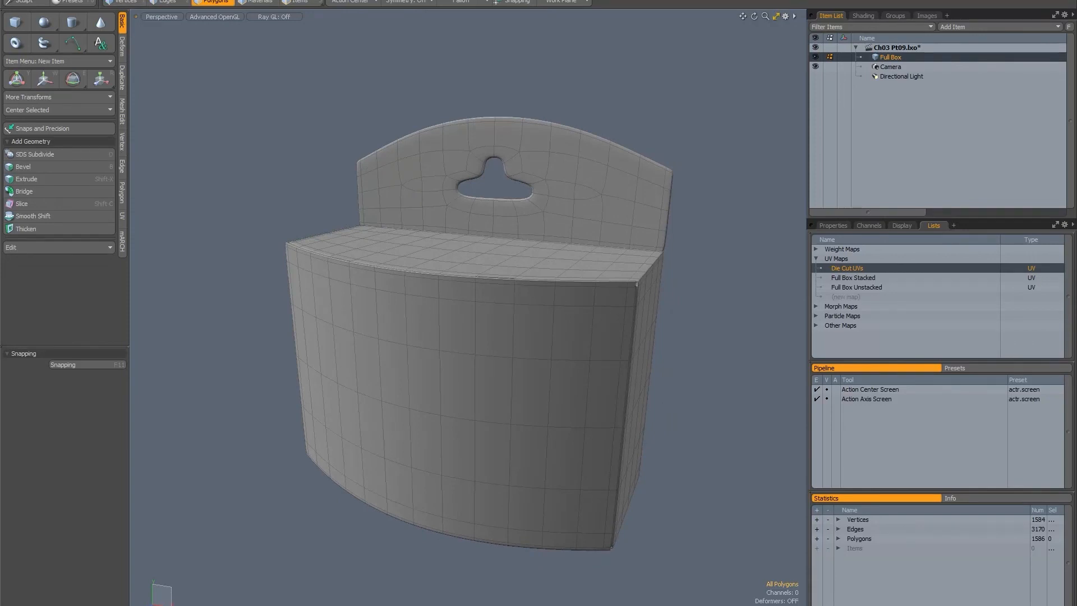
# Run Mesh Cleanup on the box with every option enabled except Merge Vertices.
pyautogui.click(119, 0)
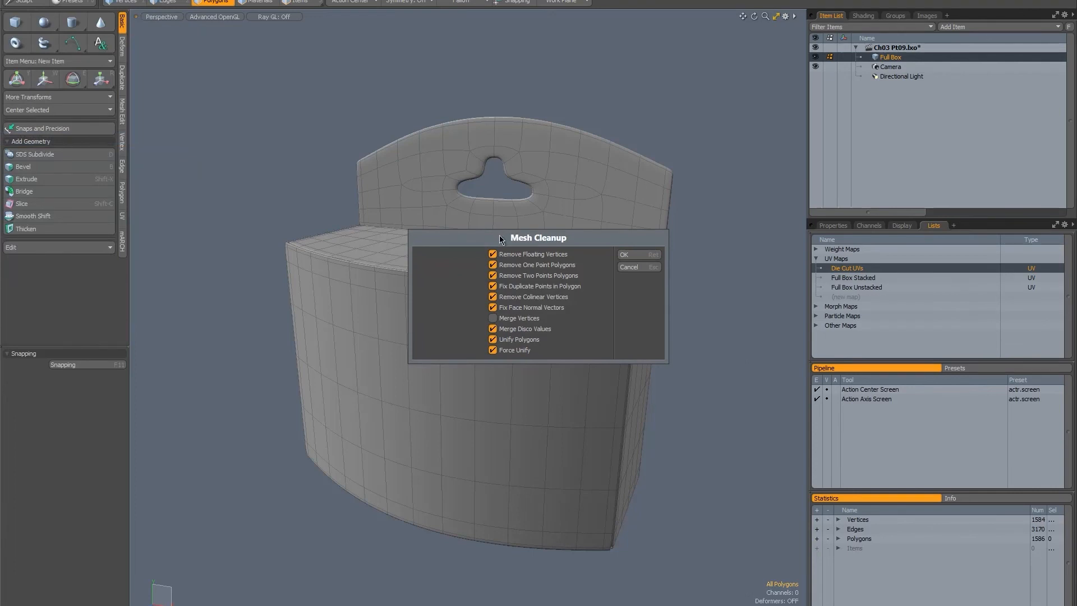
pyautogui.moveTo(501, 237); pyautogui.dragTo(661, 343)
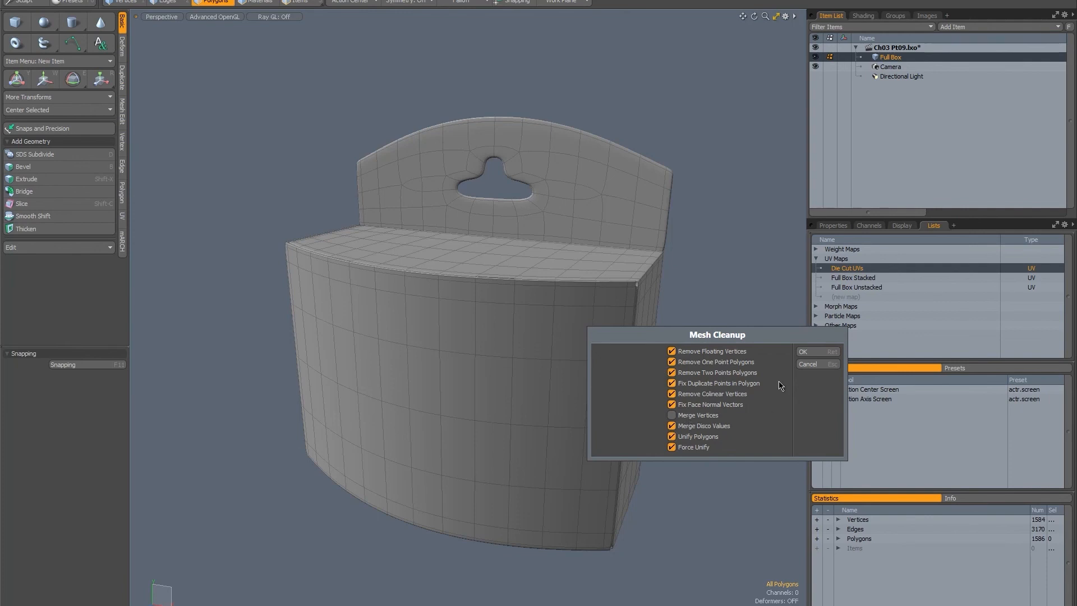
pyautogui.click(805, 351)
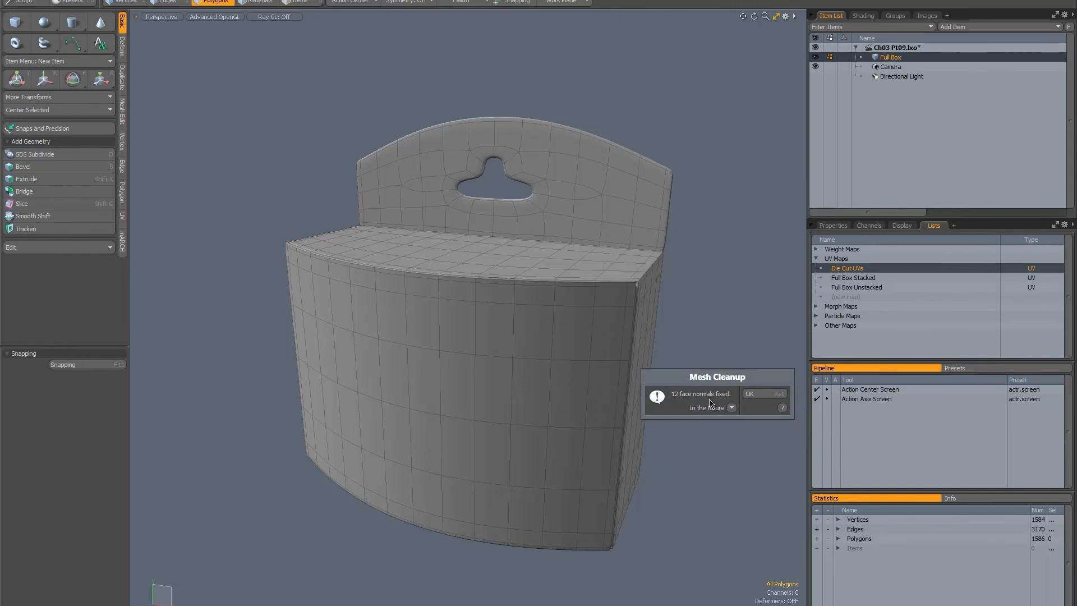
pyautogui.click(758, 398)
pyautogui.keyDown('alt'); pyautogui.moveTo(616, 256); pyautogui.dragTo(462, 305); pyautogui.keyUp('alt')
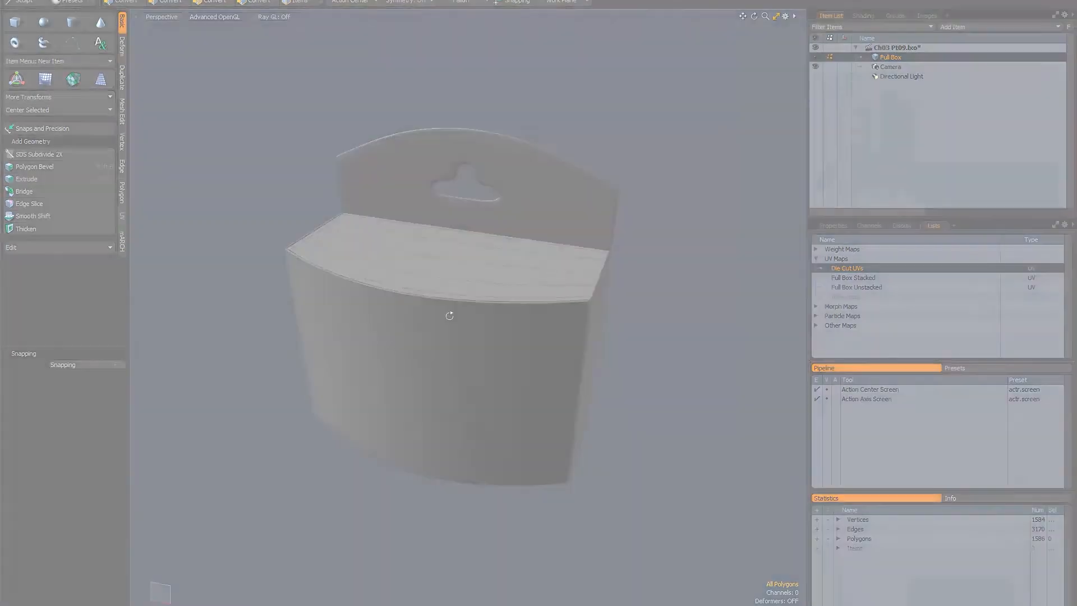